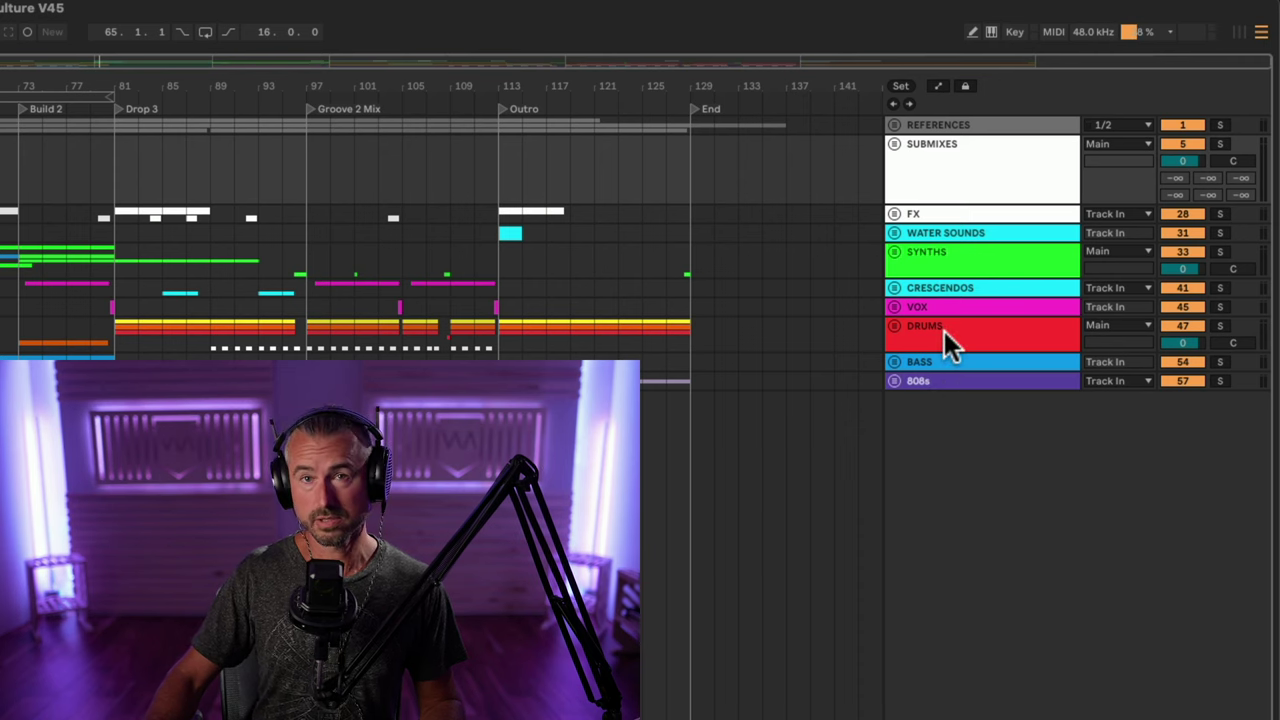
- Expand and collapse the DRUMS and 808s groups to look over the tracks inside each
click(895, 328)
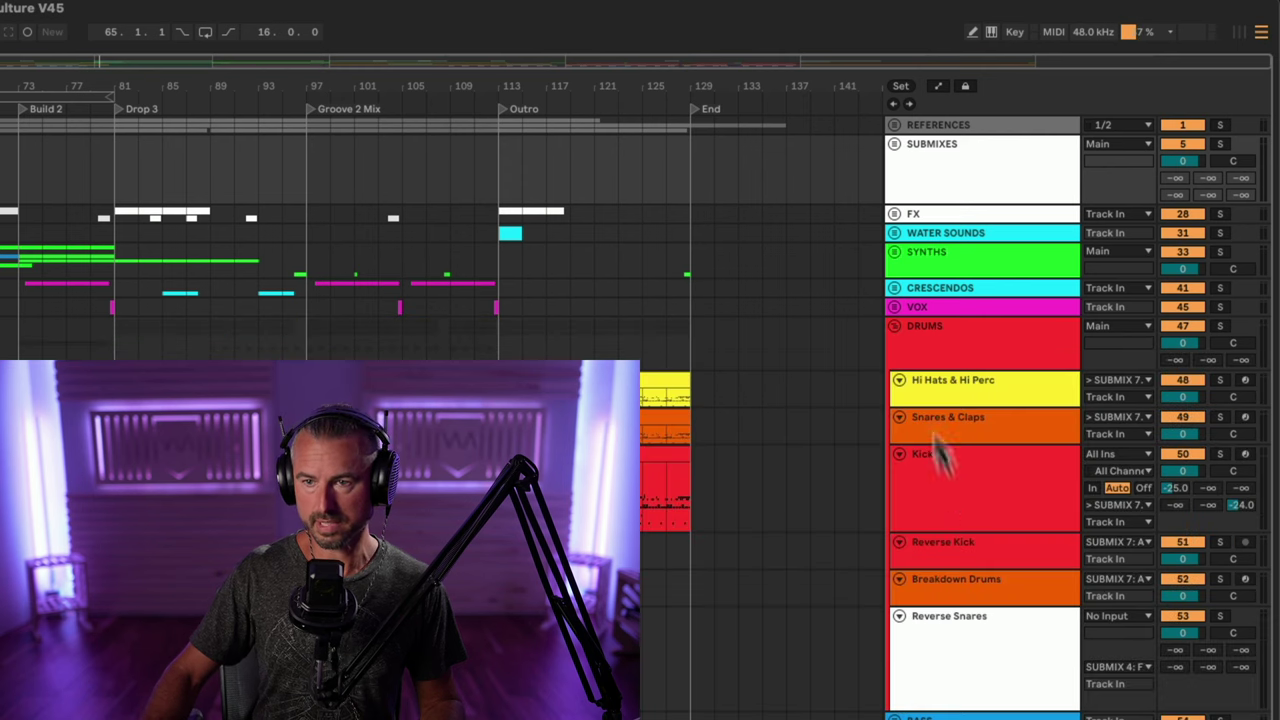
click(895, 328)
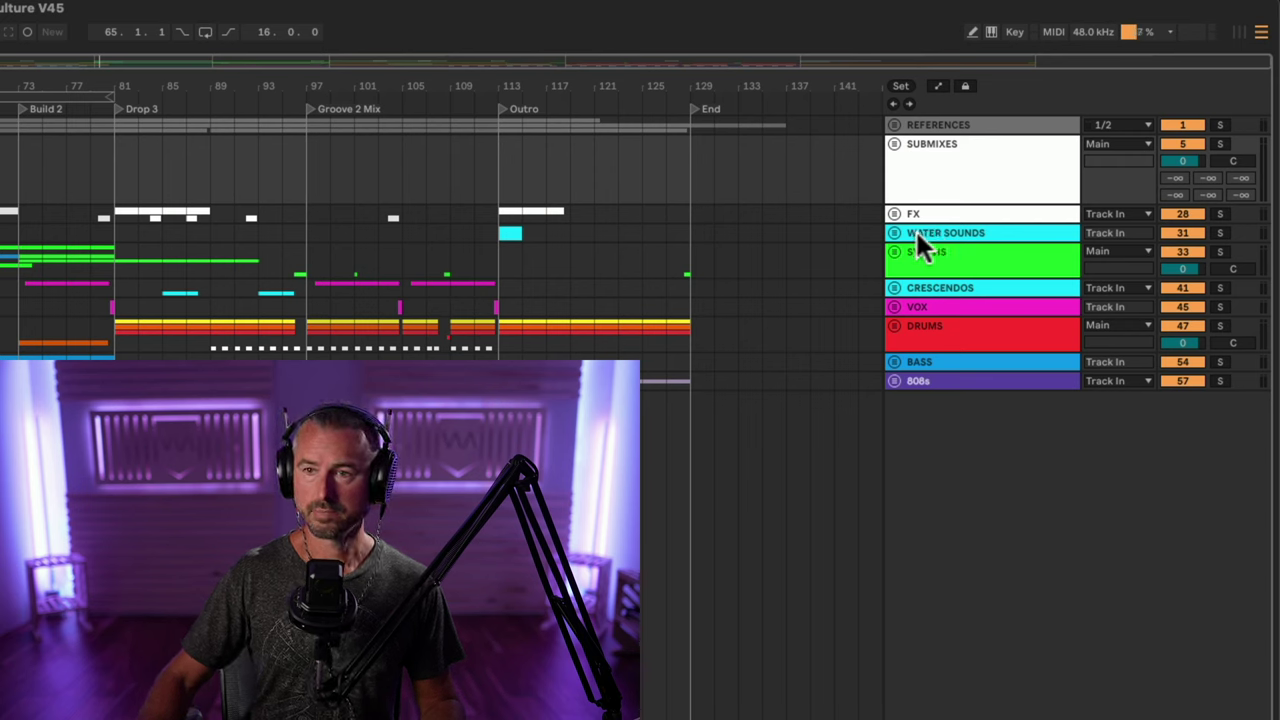
click(894, 380)
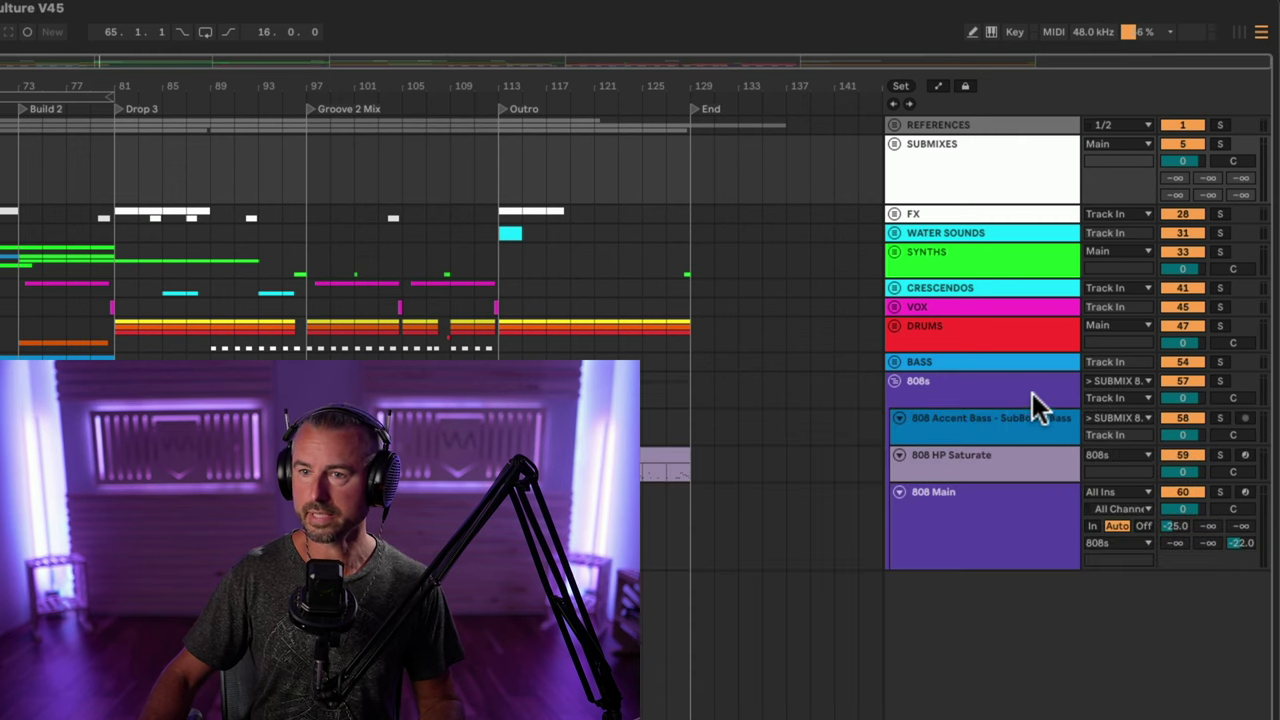
click(894, 380)
- Load a Compressor on the 808s group, show its sidechain section and look through the available audio sources
click(947, 371)
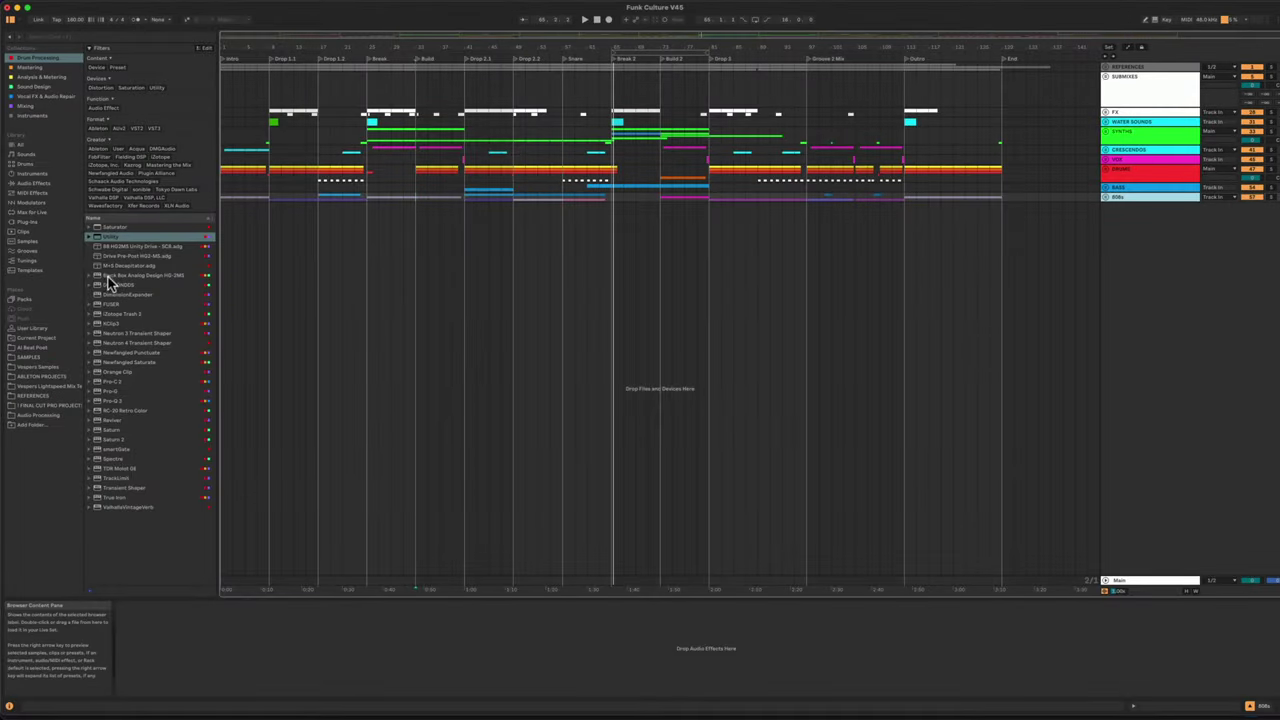
click(33, 183)
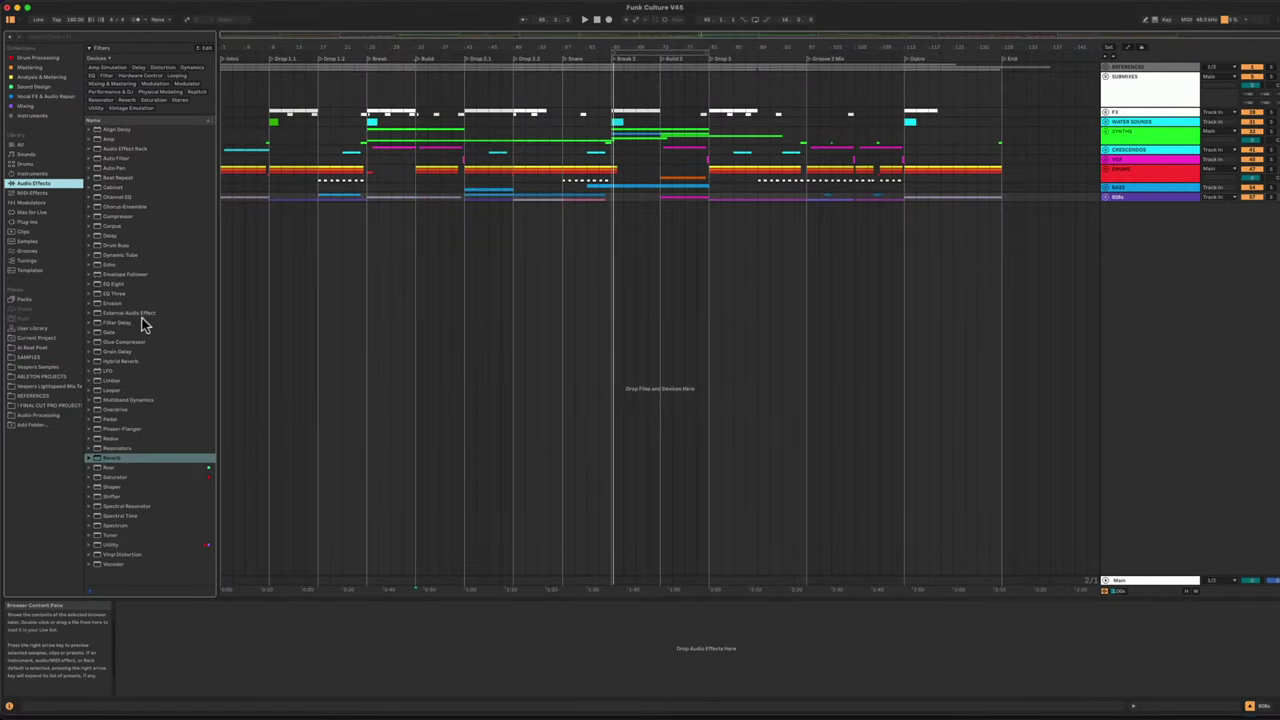
drag(117, 216, 342, 641)
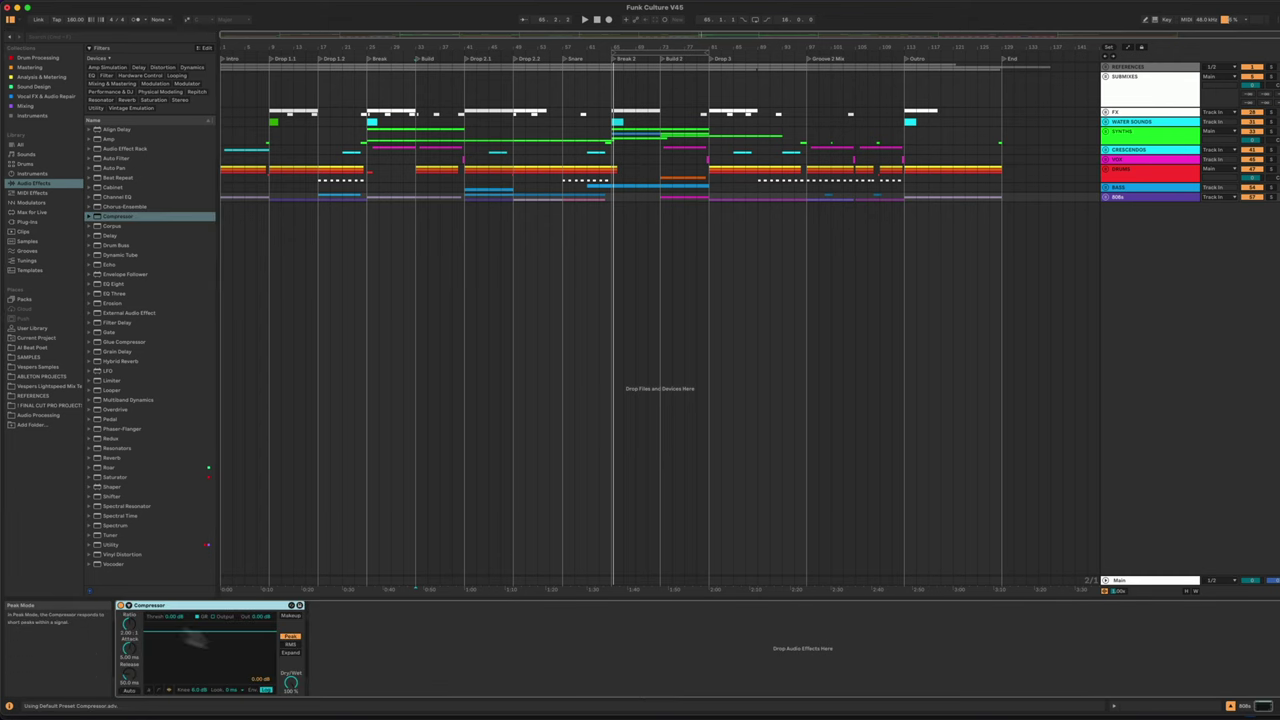
click(126, 607)
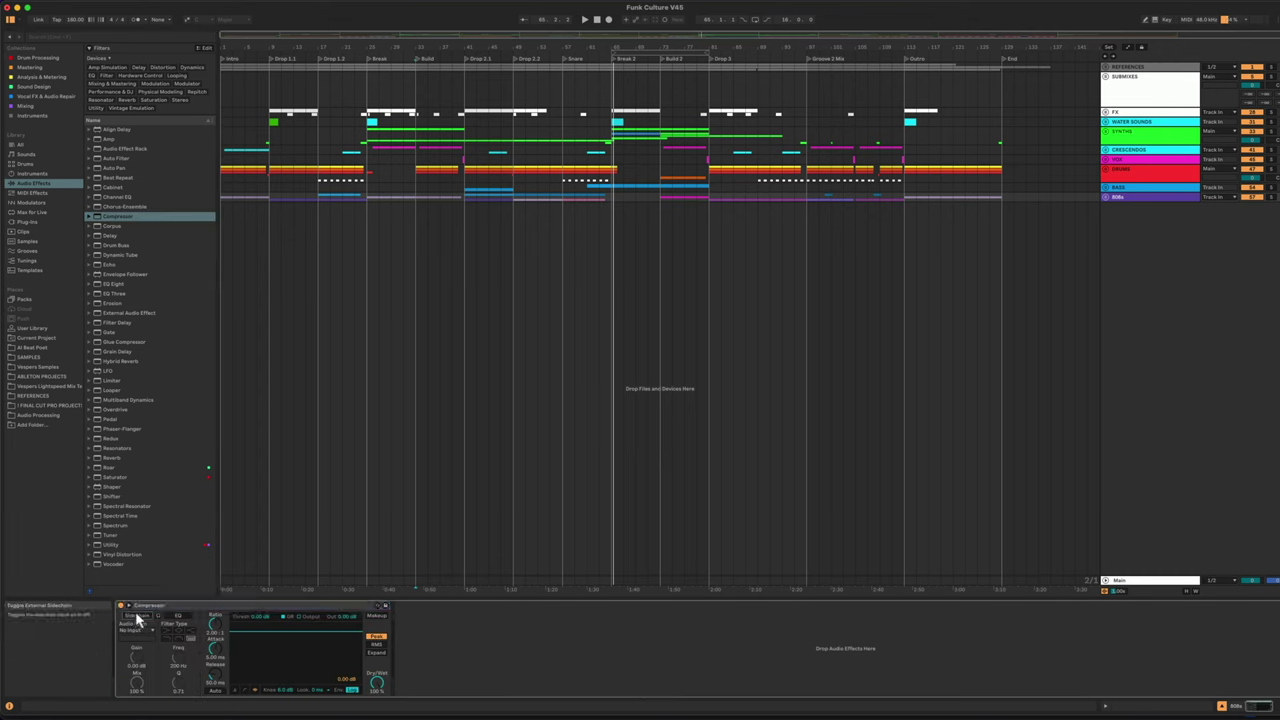
click(135, 632)
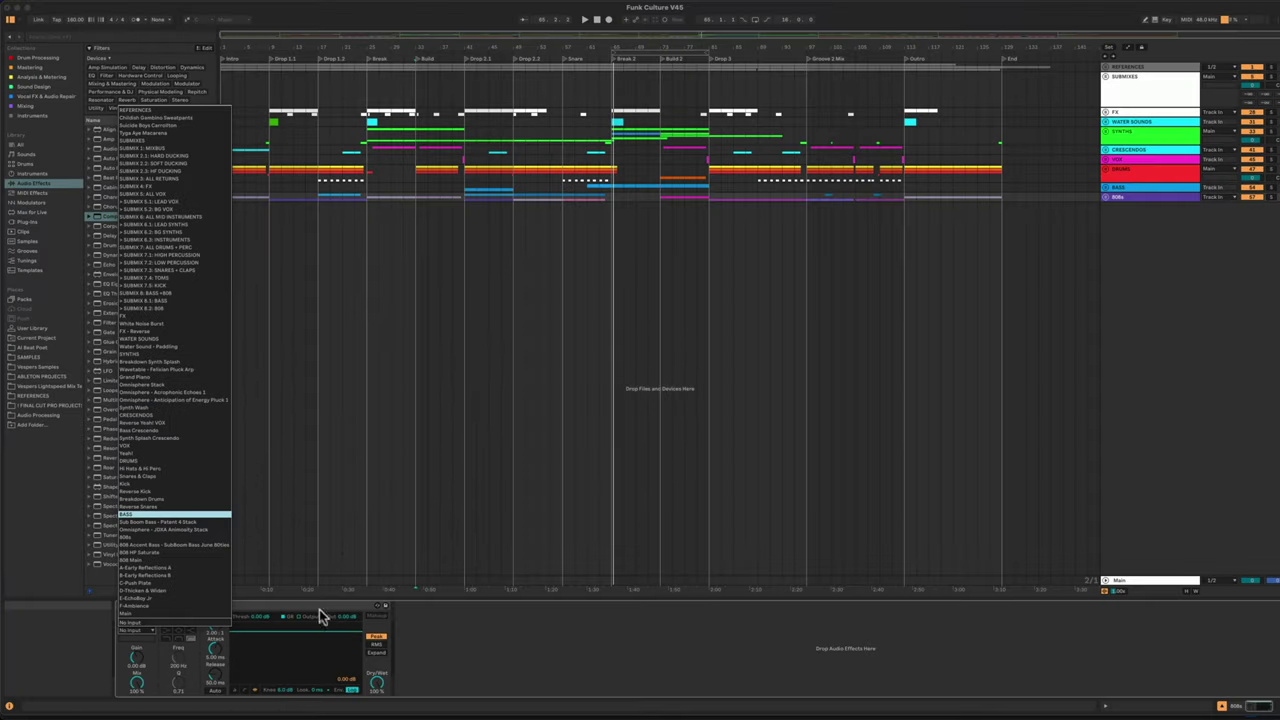
click(325, 616)
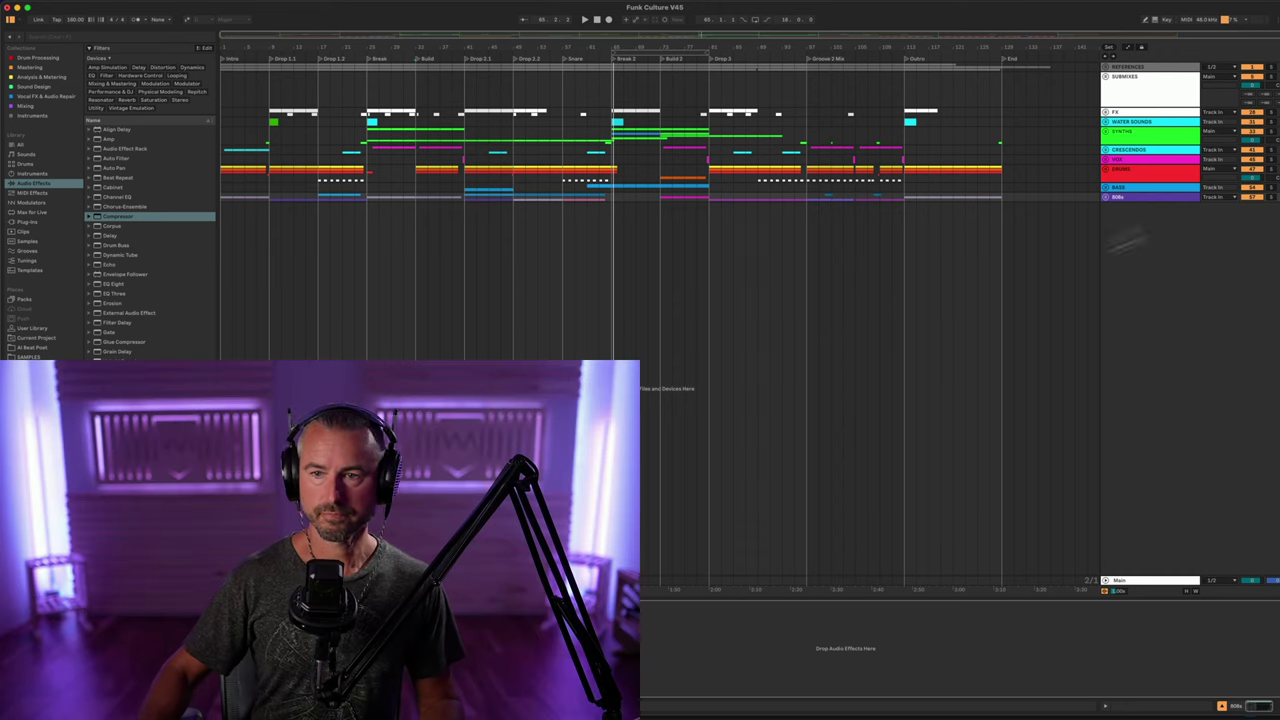
- Look over the tracks in the 808s group and audition the collapsed group from Drop 1.2 at bar 17
click(1135, 197)
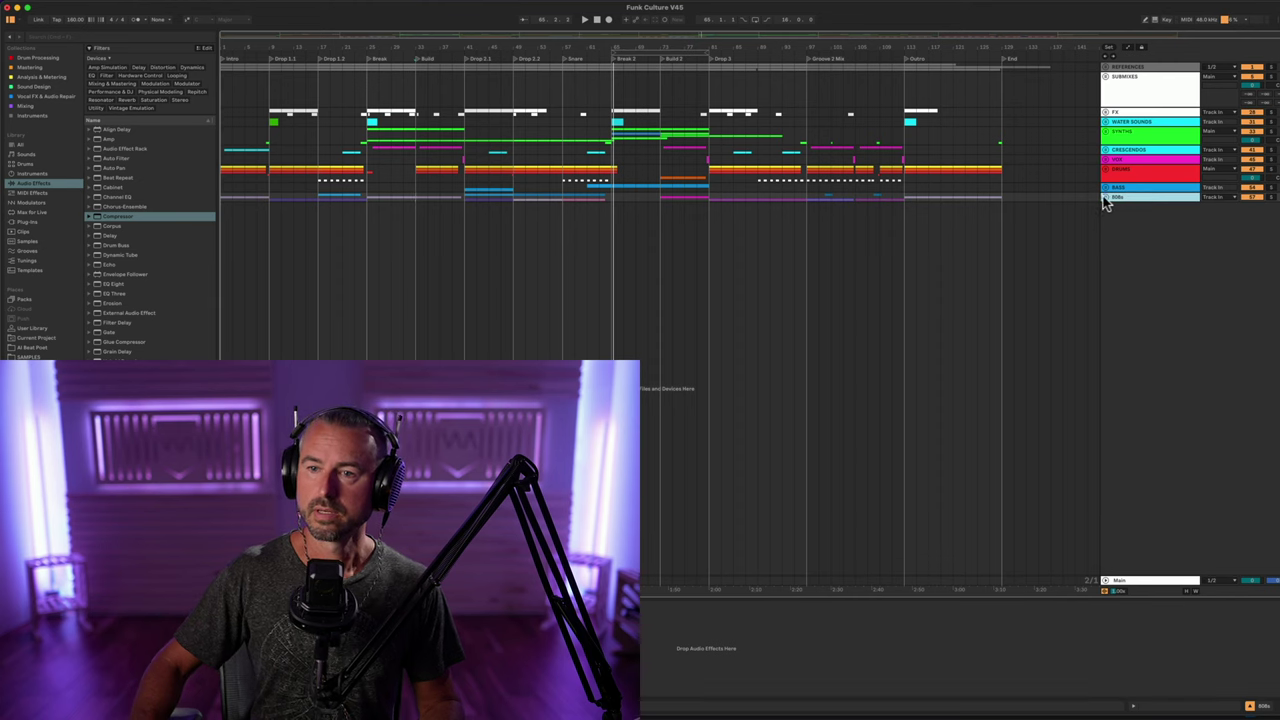
click(1104, 197)
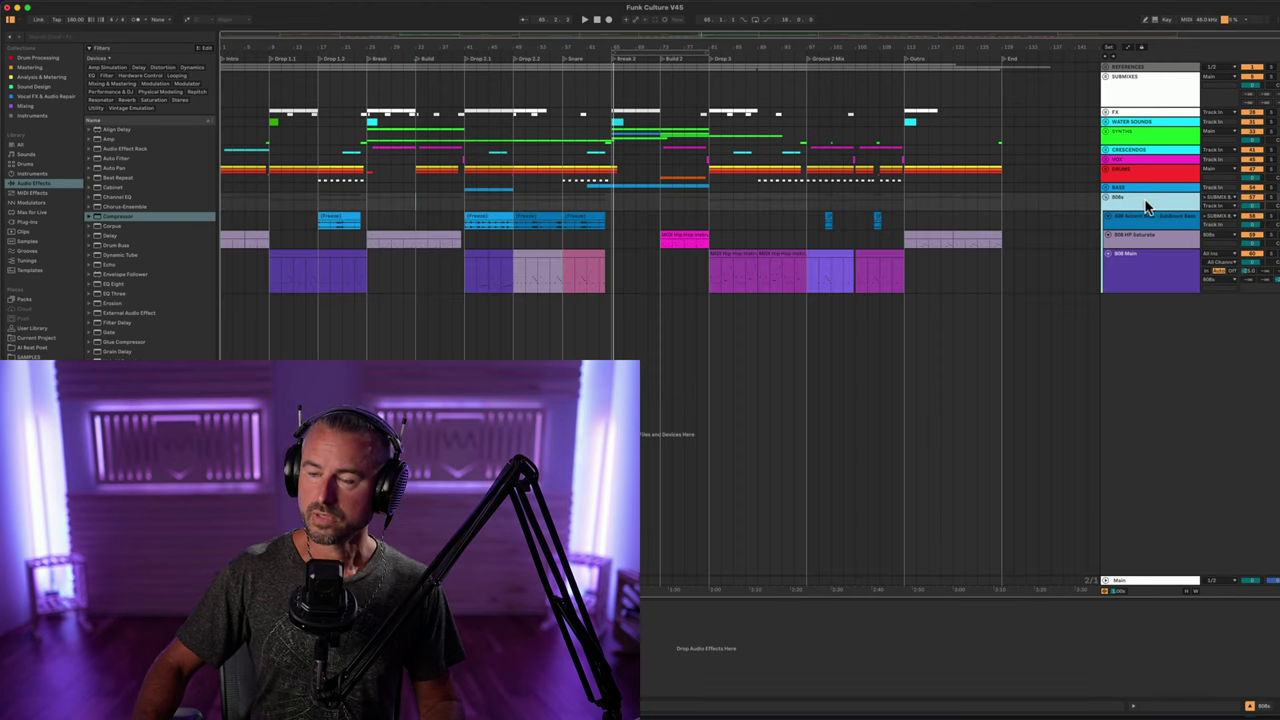
click(1105, 197)
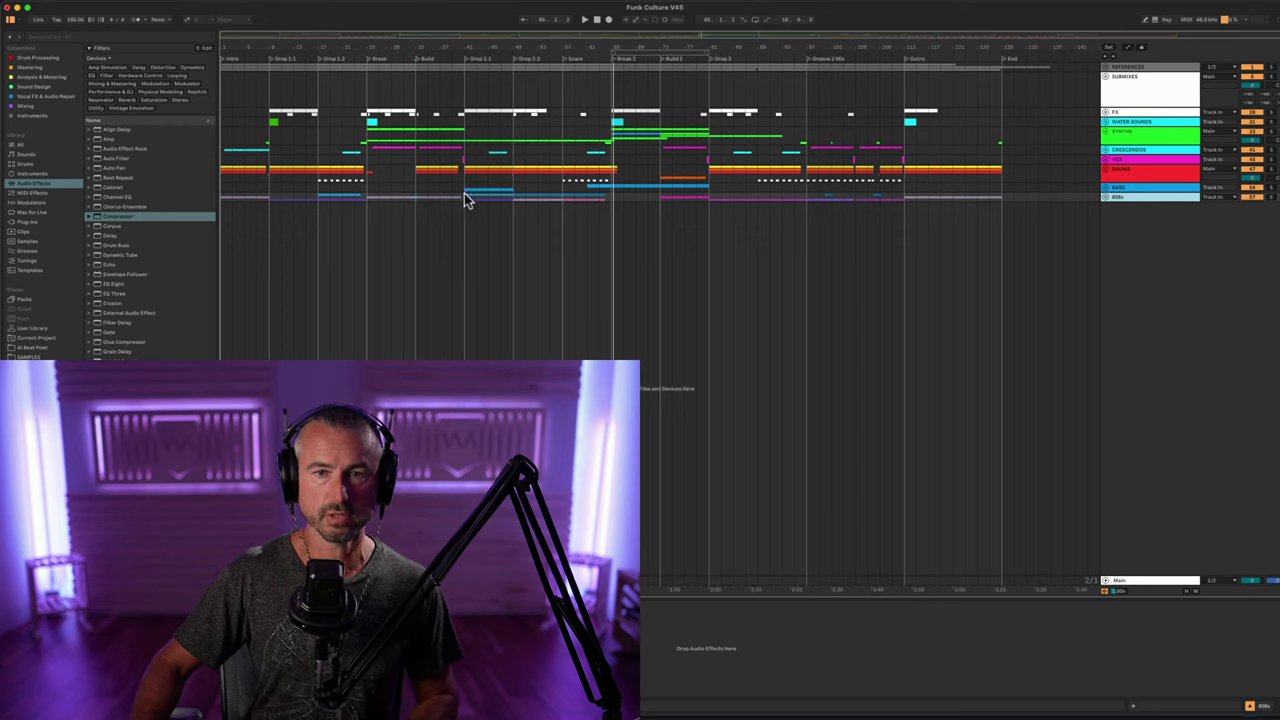
click(322, 198)
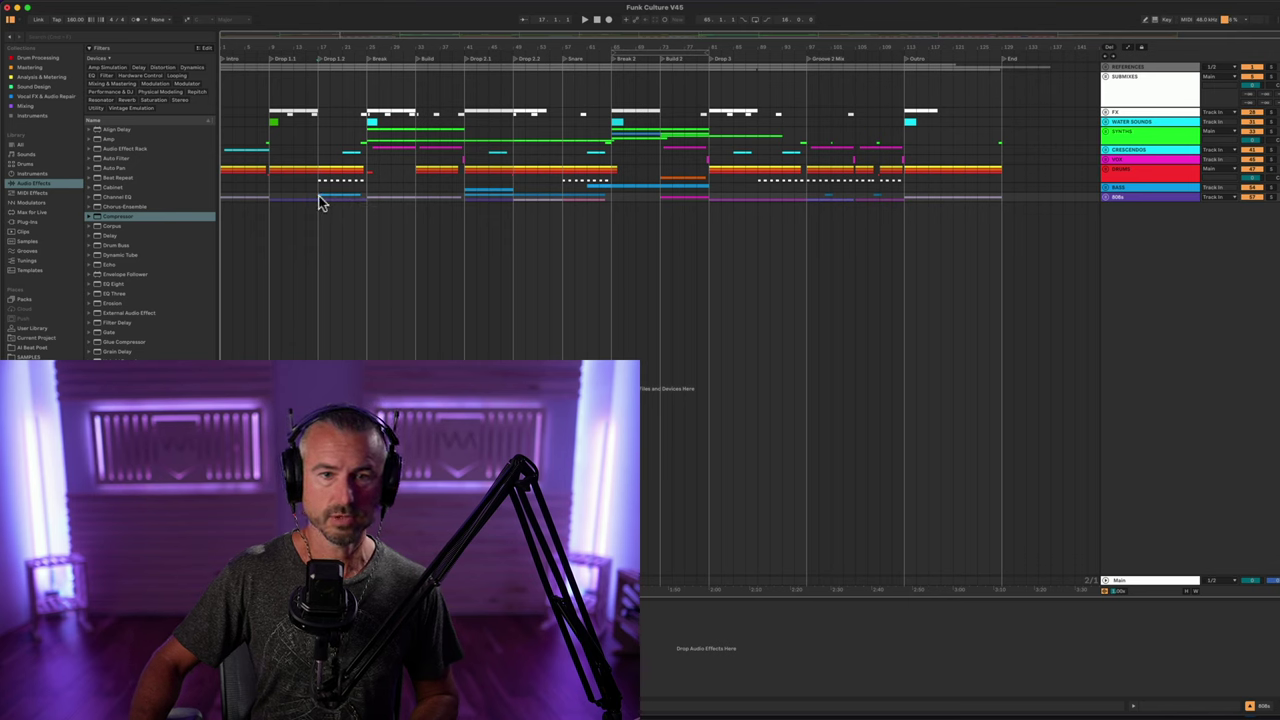
key(space)
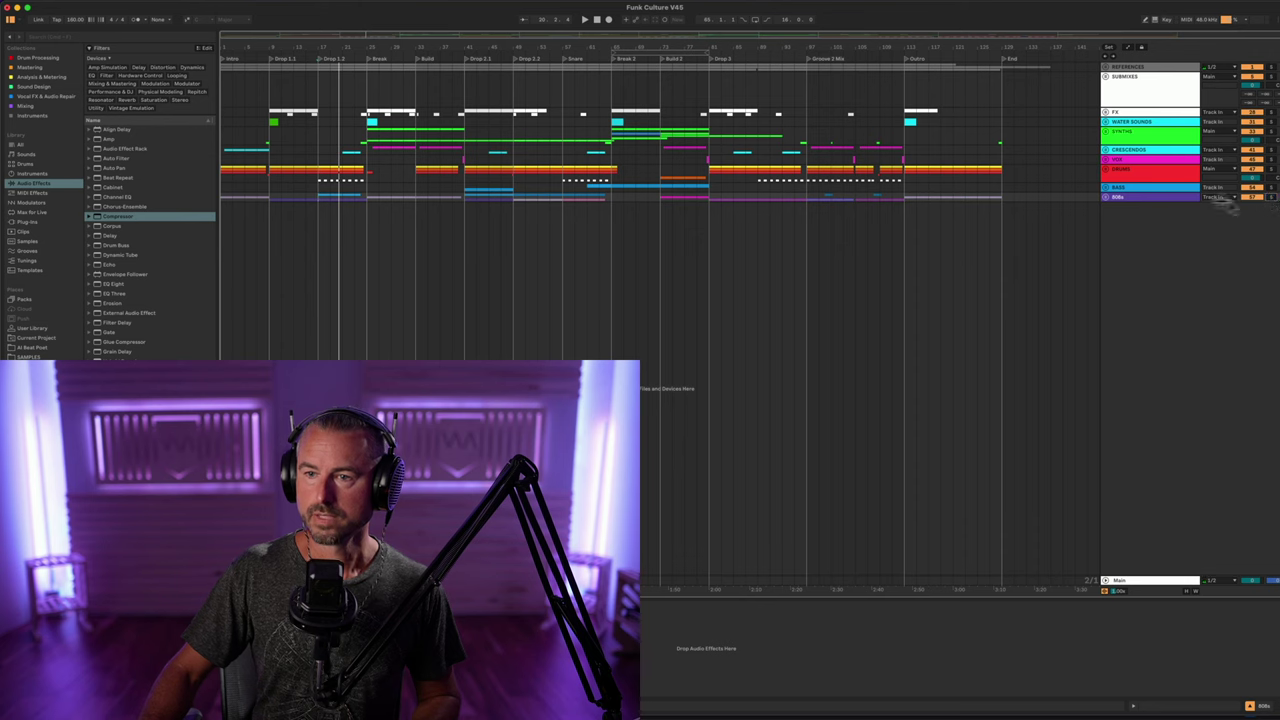
- Expand the 808s group and audition the 808 HP Saturate track in solo from the Break section
click(1106, 197)
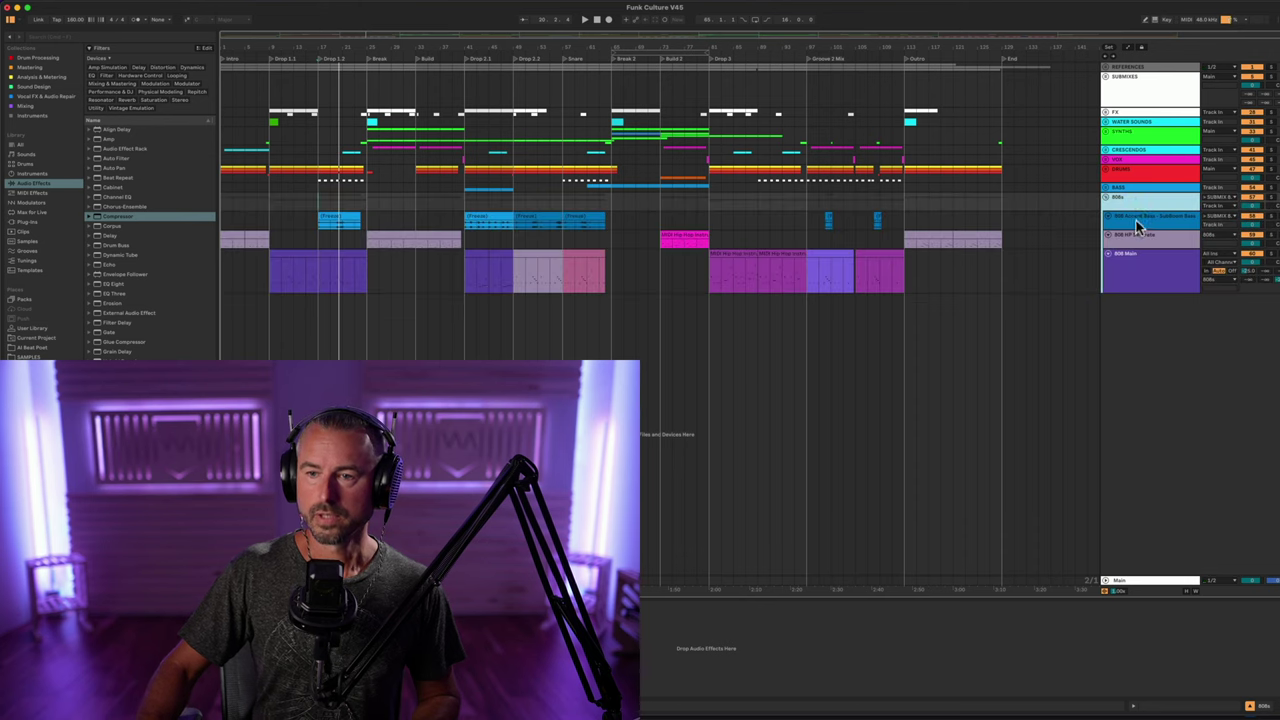
click(1136, 236)
click(1150, 283)
click(1146, 240)
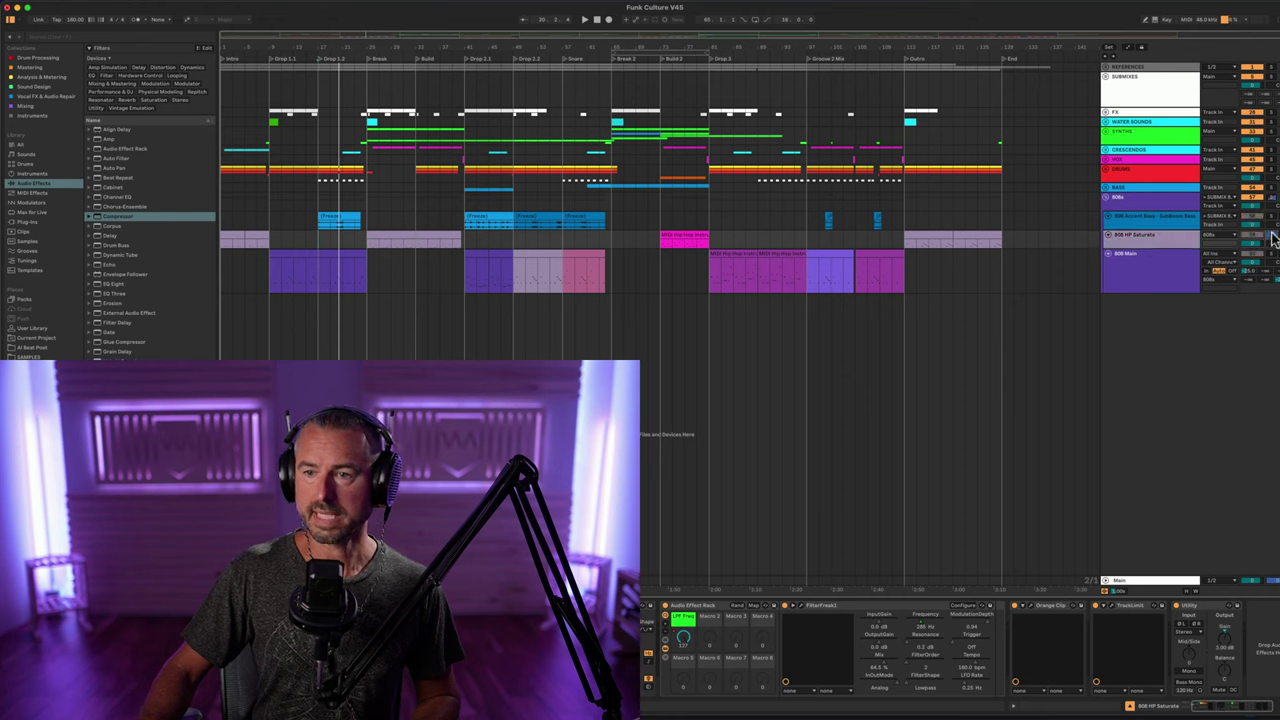
click(388, 232)
key(space)
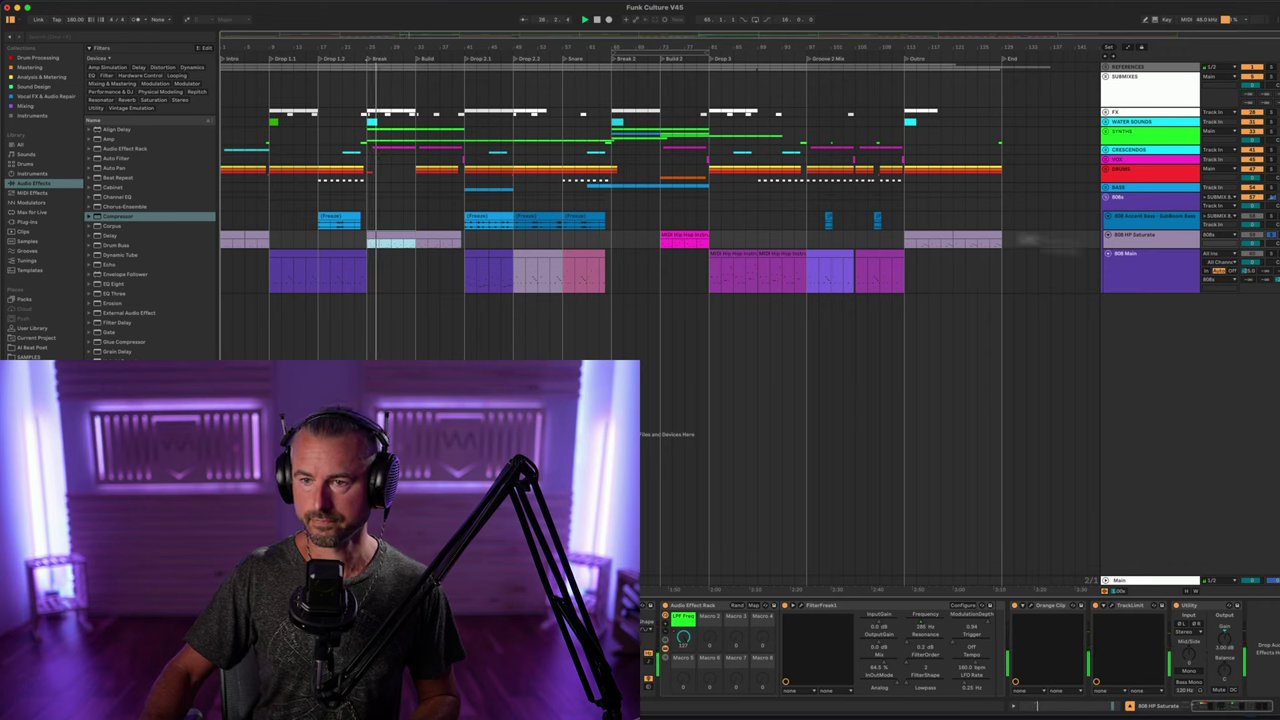
click(1271, 237)
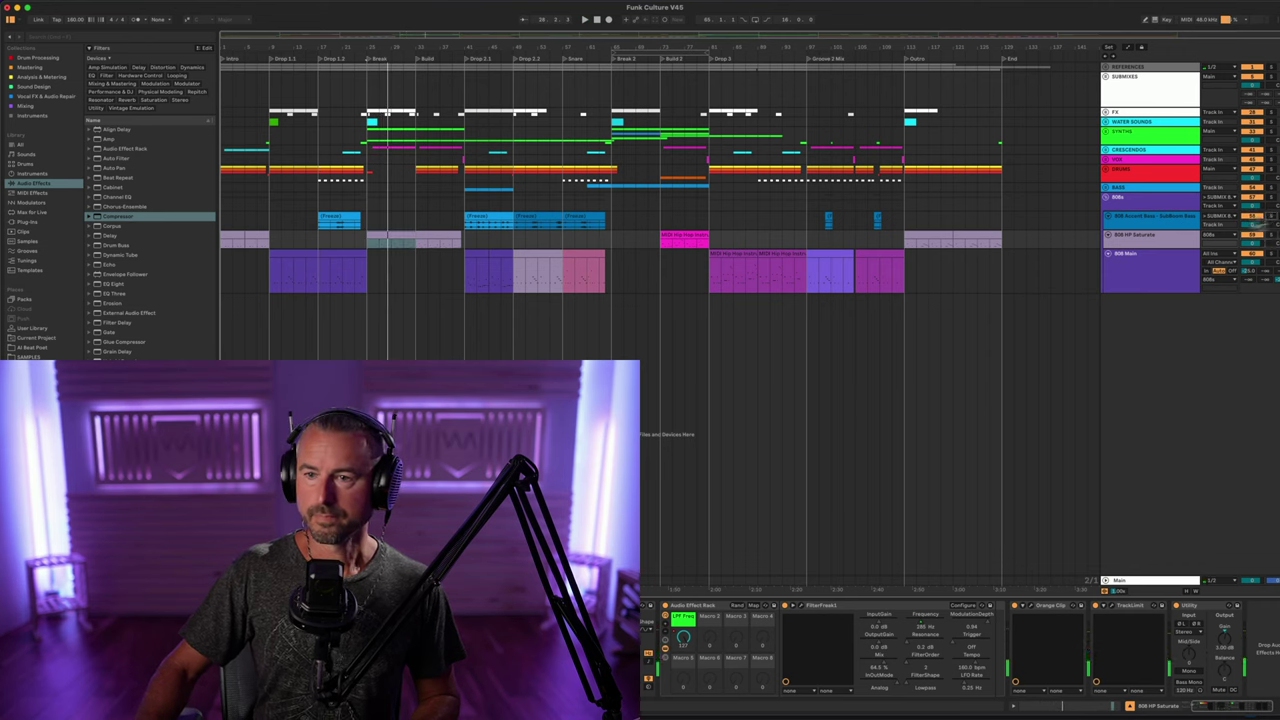
- Audition the 808 Accent Bass track in solo from Drop 2.1, followed by the 808 Main track
click(484, 219)
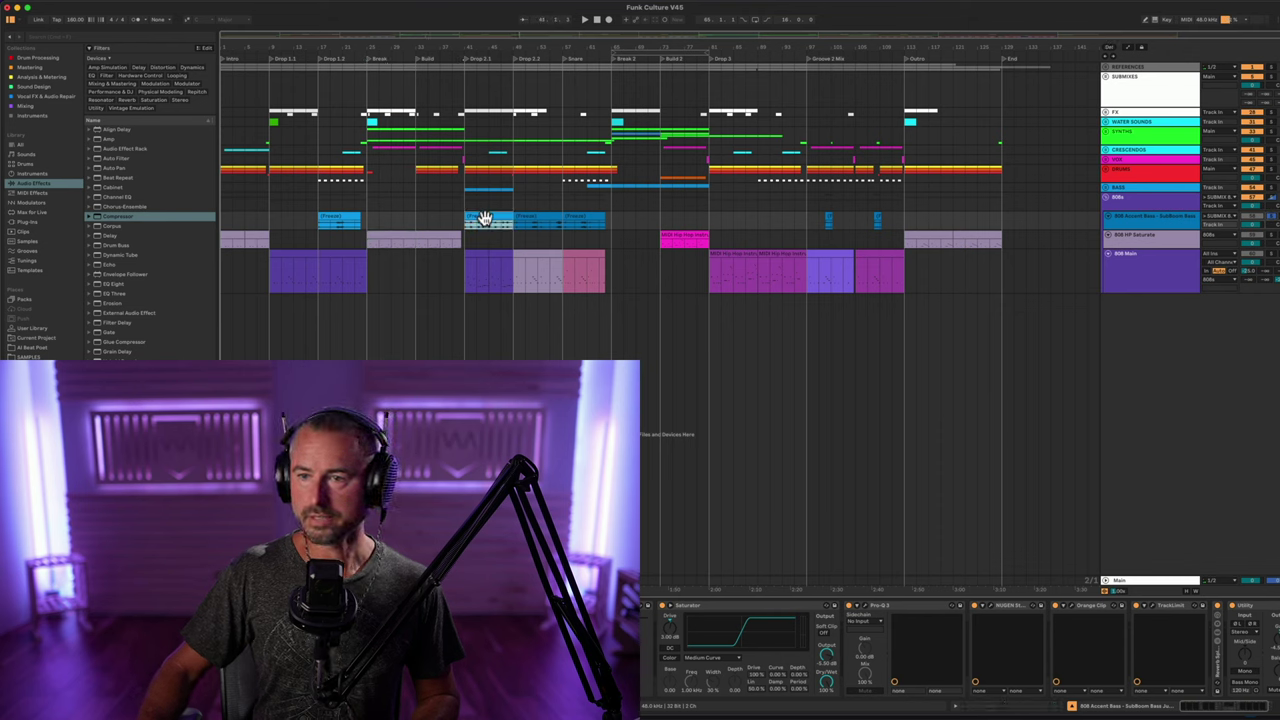
key(space)
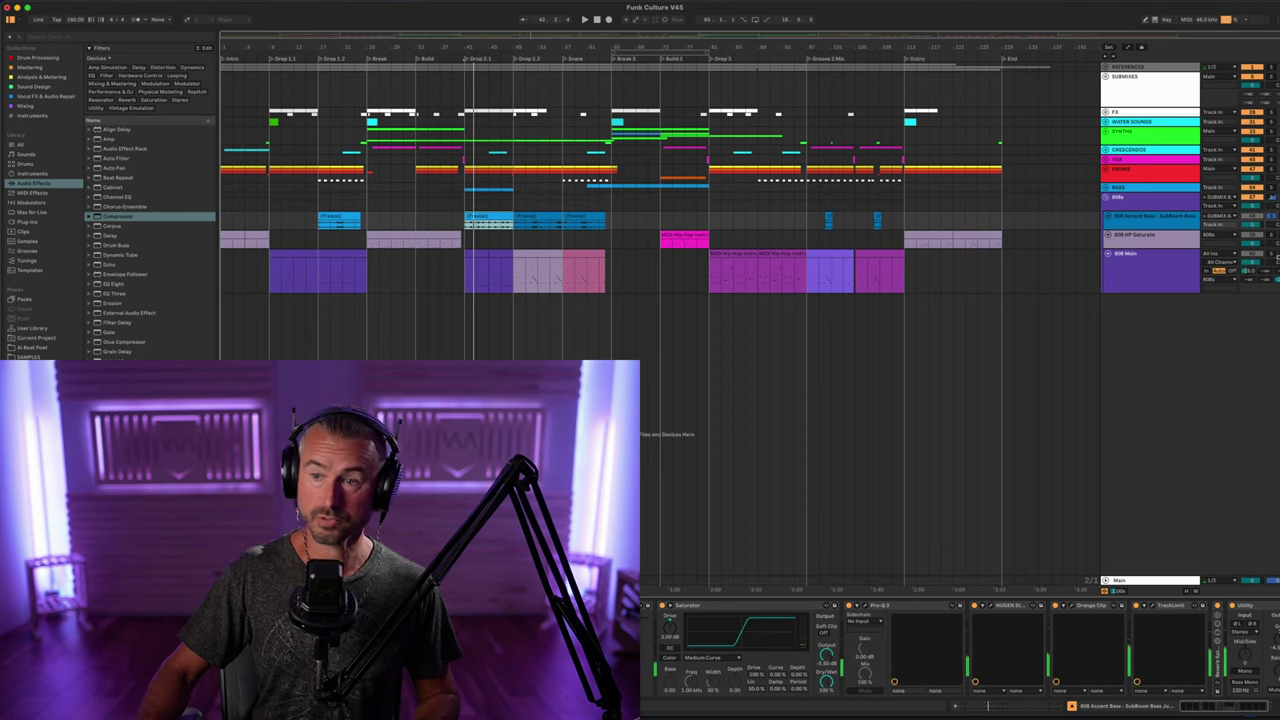
click(1271, 256)
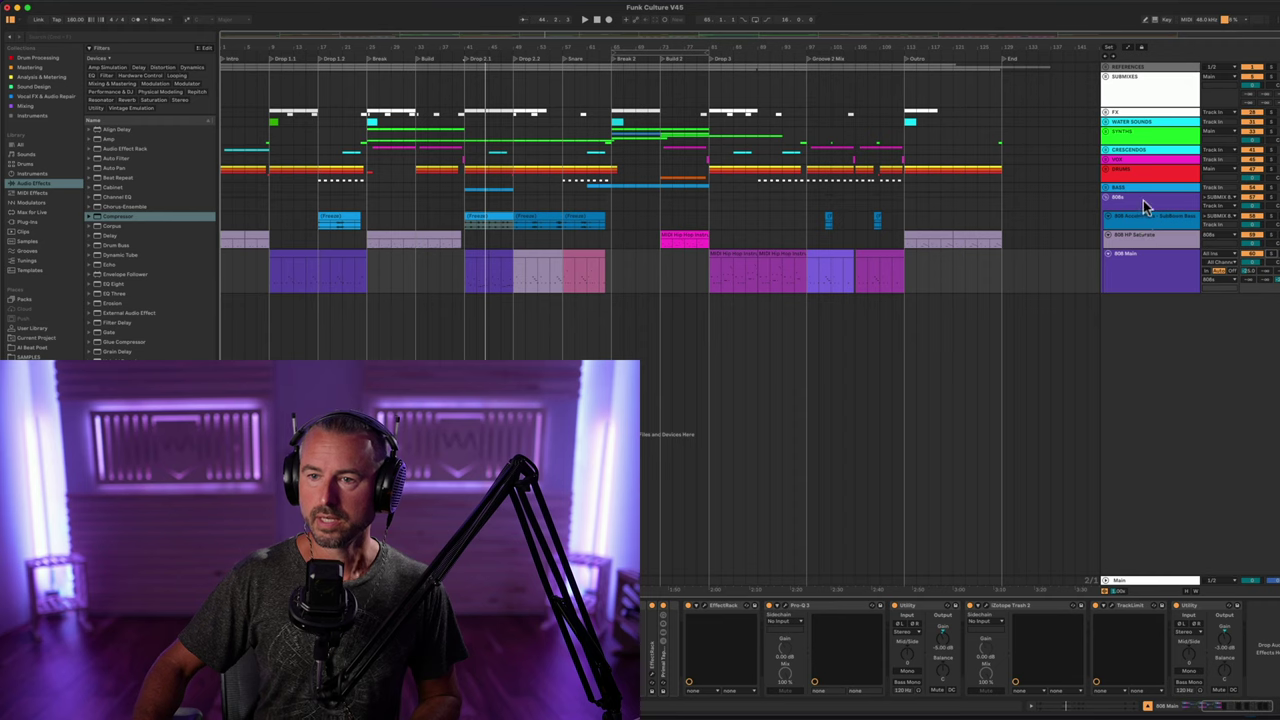
- Collapse the 808s group, expand the BASS group and audition the Omnisphere JDXA Animosity Stack track in solo from Drop 2.1
click(1114, 188)
click(1107, 188)
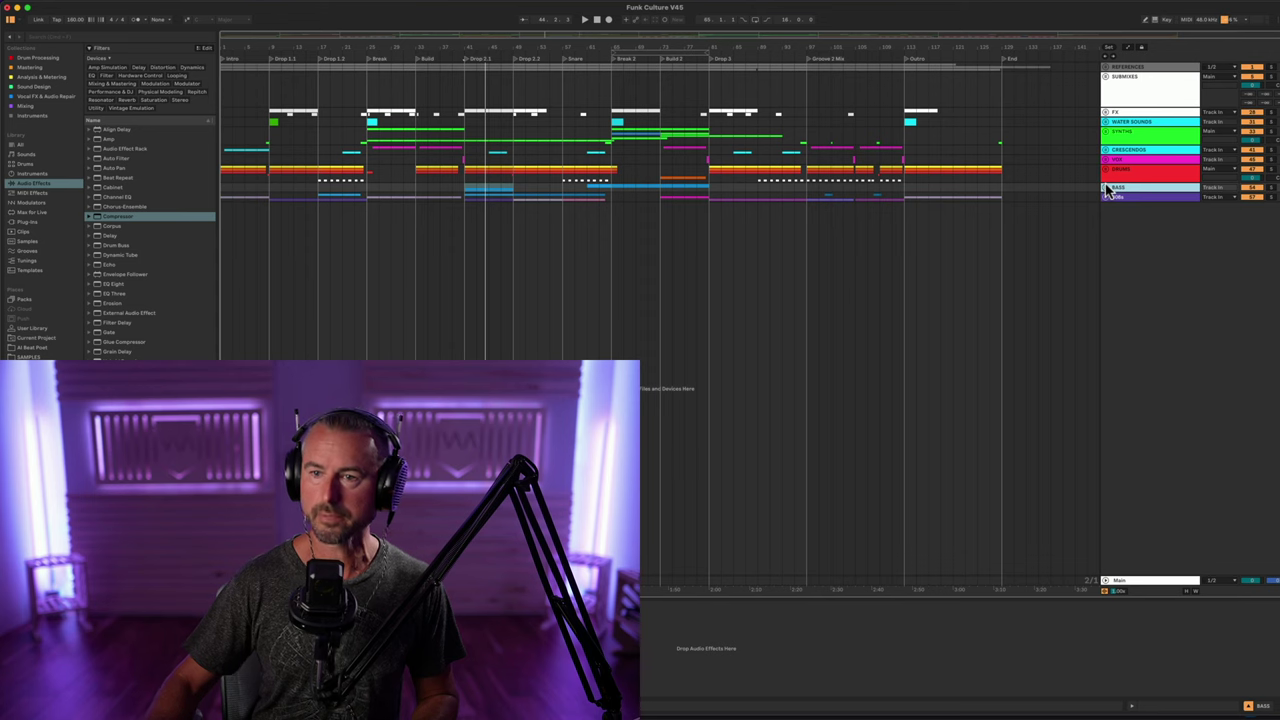
click(1107, 189)
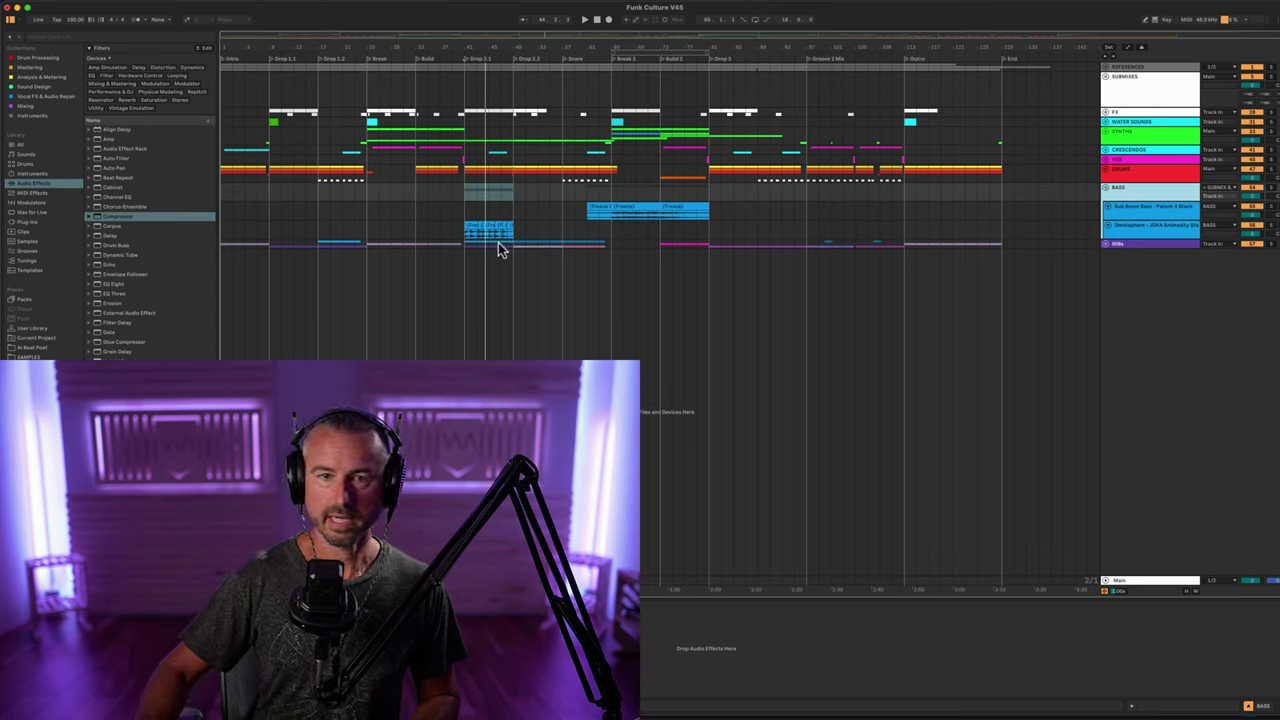
click(468, 224)
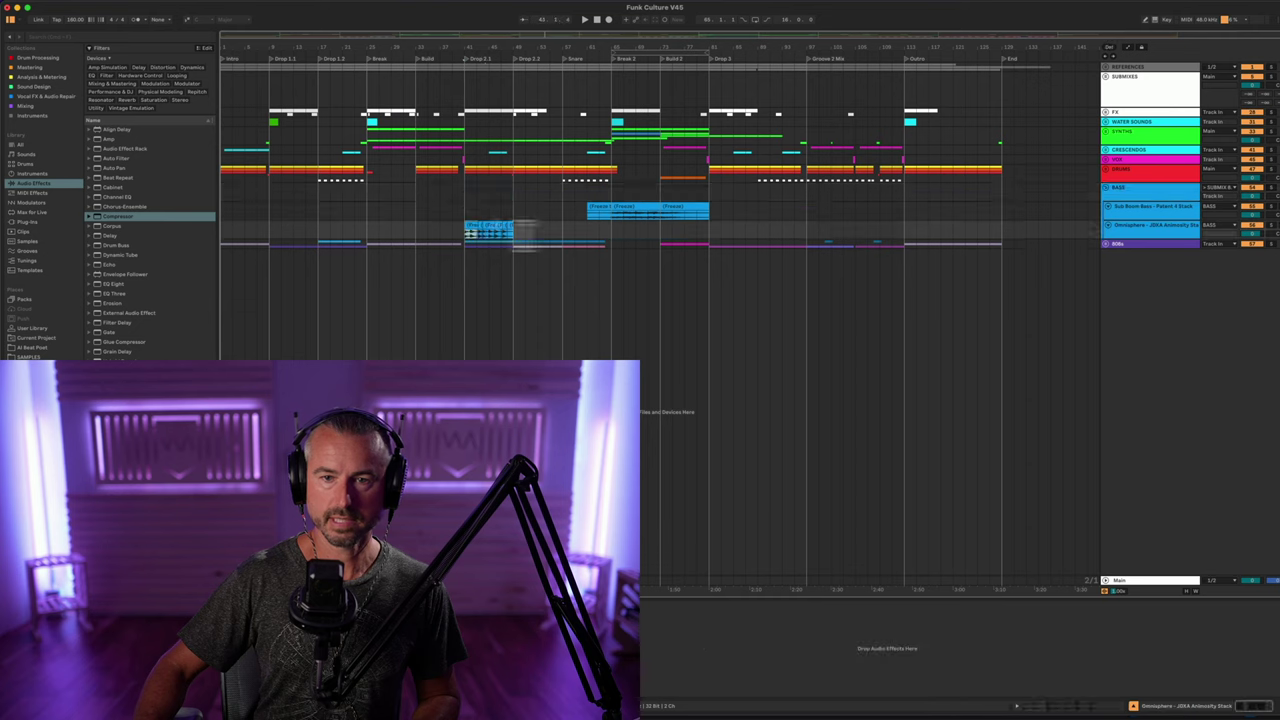
click(1270, 228)
key(space)
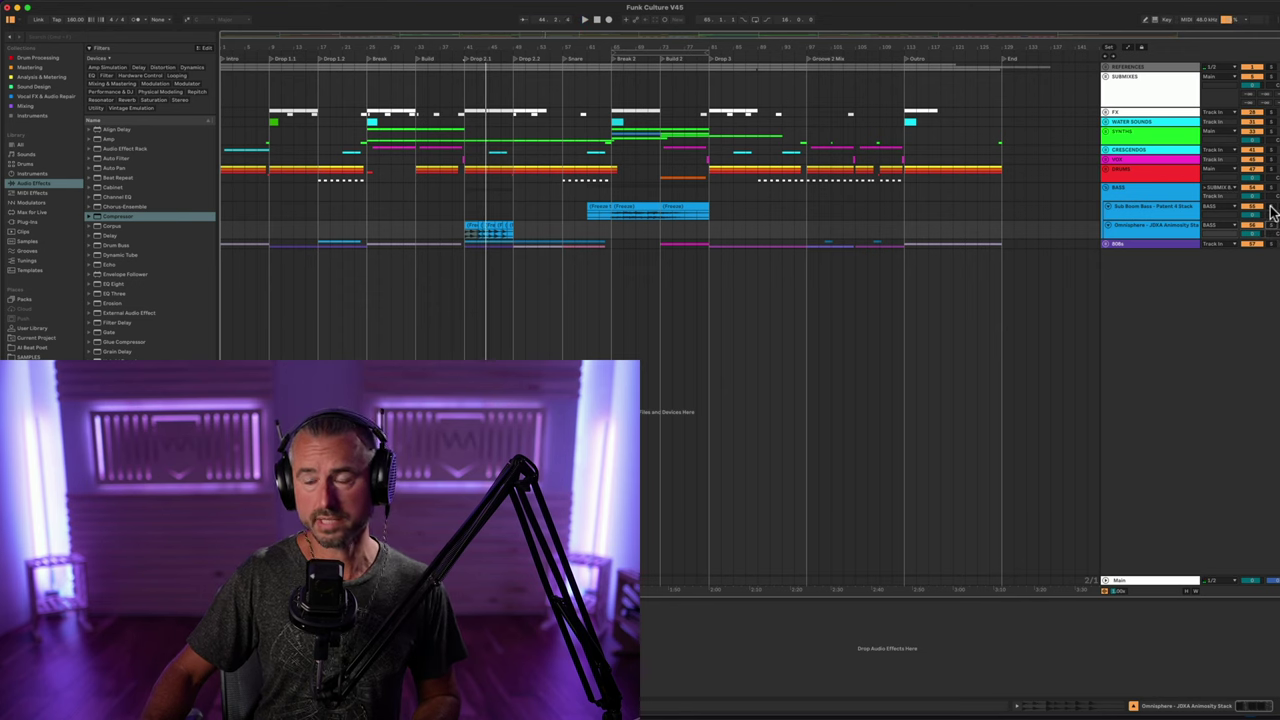
- Audition the Sub Boom Bass track in solo and collapse the BASS group
click(1275, 210)
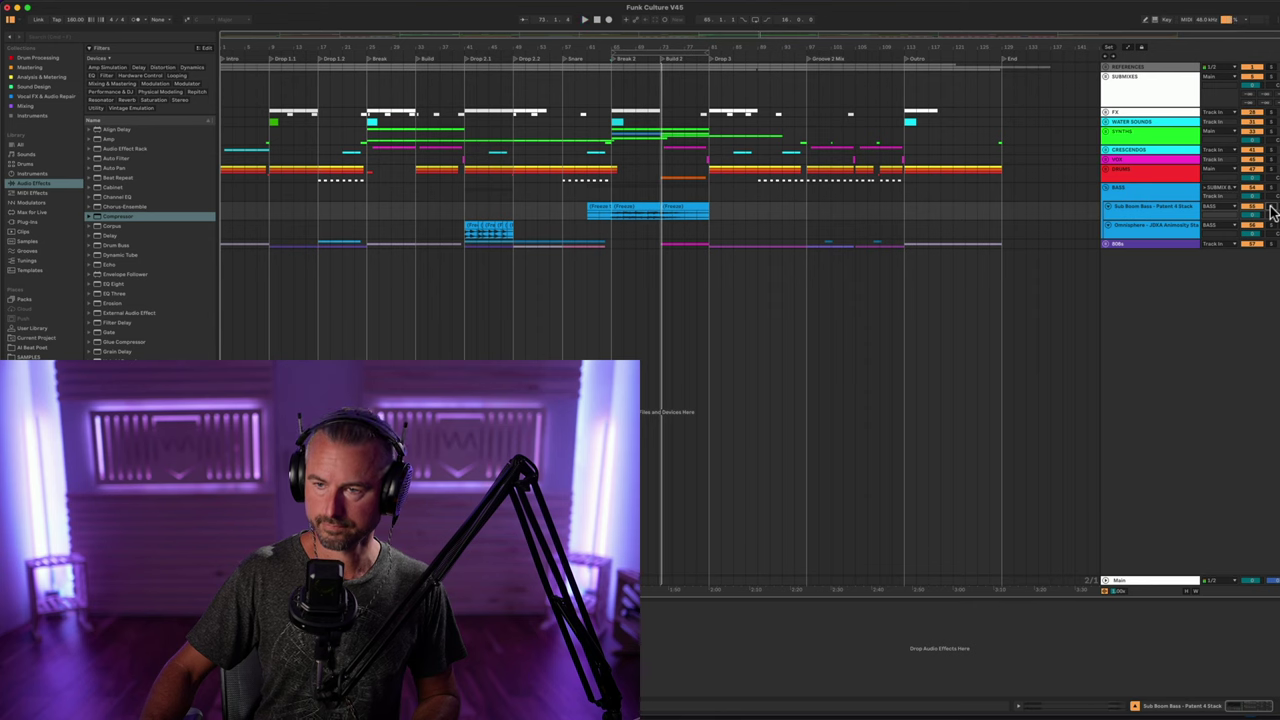
click(1127, 197)
key(Left)
- Expand the DRUMS group and audition the Reverse Snares track in solo from its clips just before Break 2
click(1125, 177)
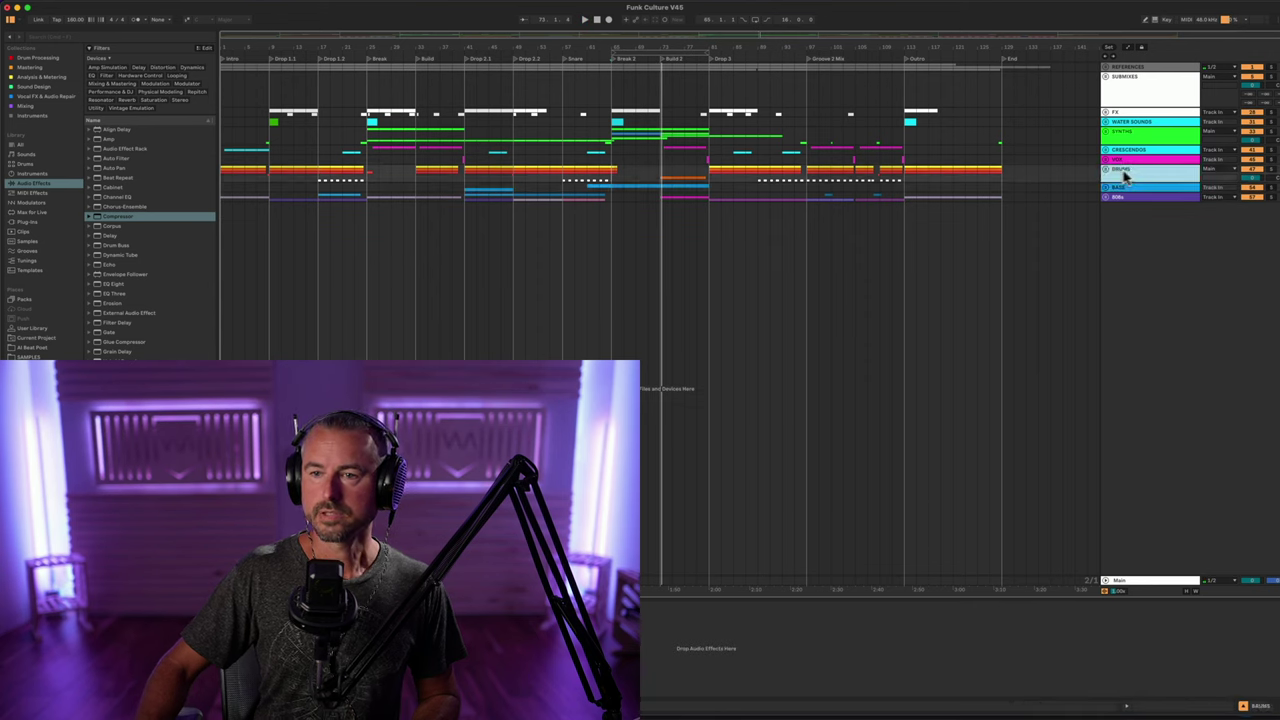
click(1106, 170)
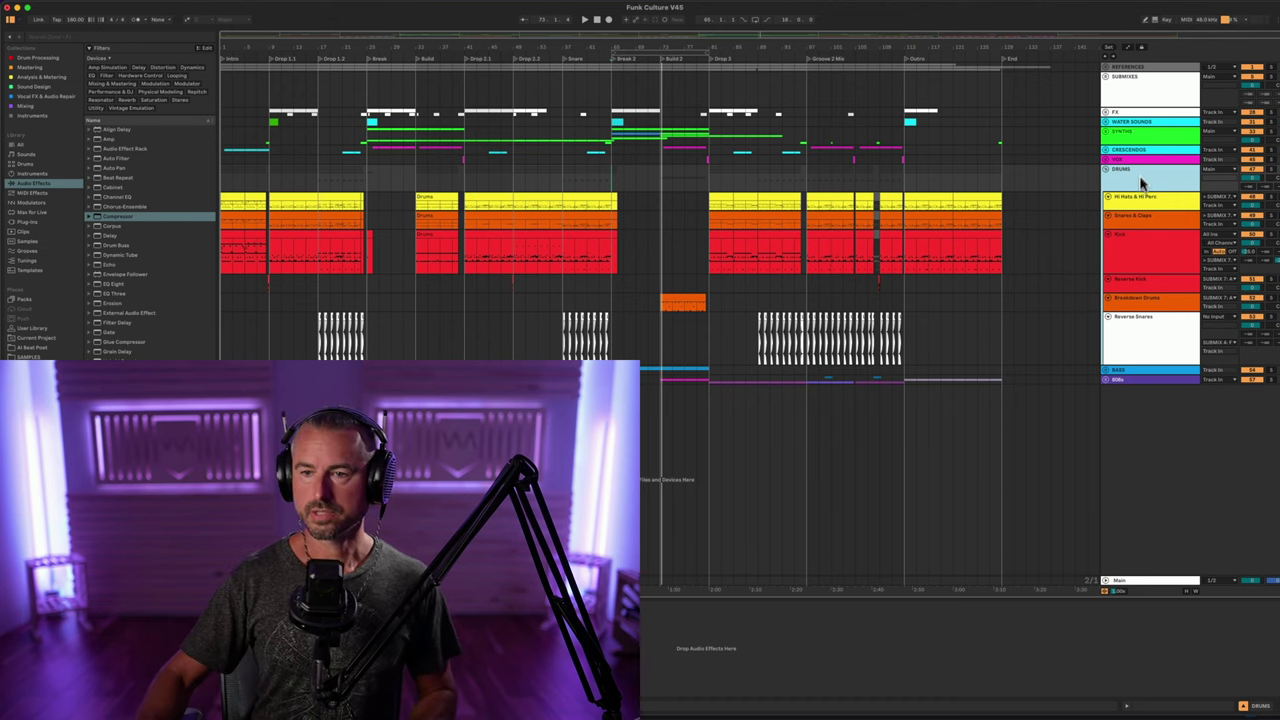
click(1145, 338)
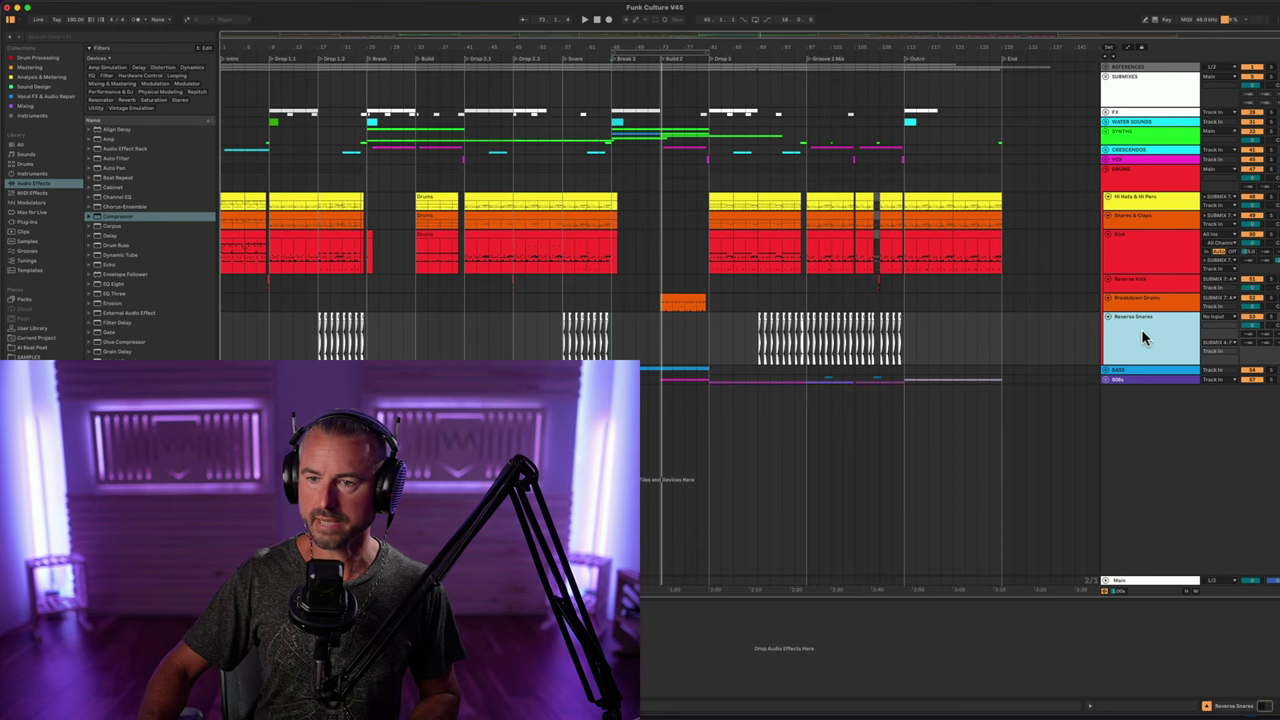
click(567, 348)
key(space)
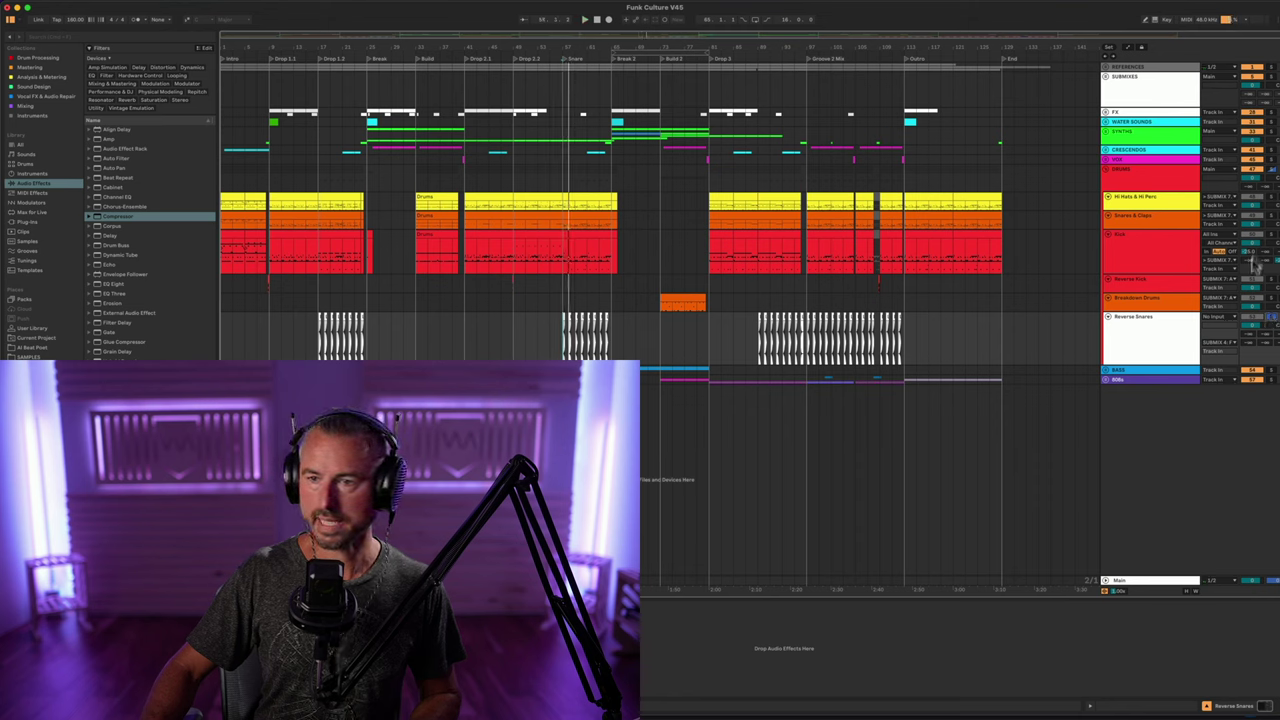
- Audition the Snares & Claps track in solo, followed by the Breakdown Drums clip in Build 2
click(1270, 222)
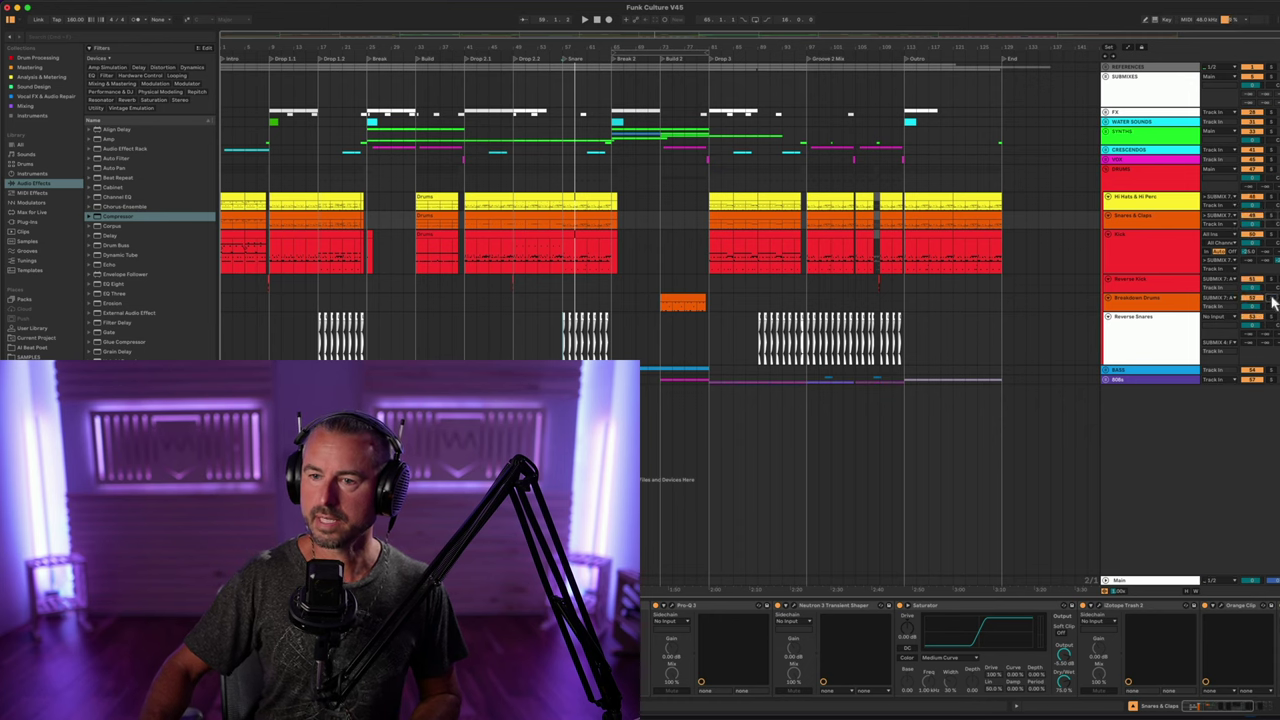
click(1273, 301)
click(684, 300)
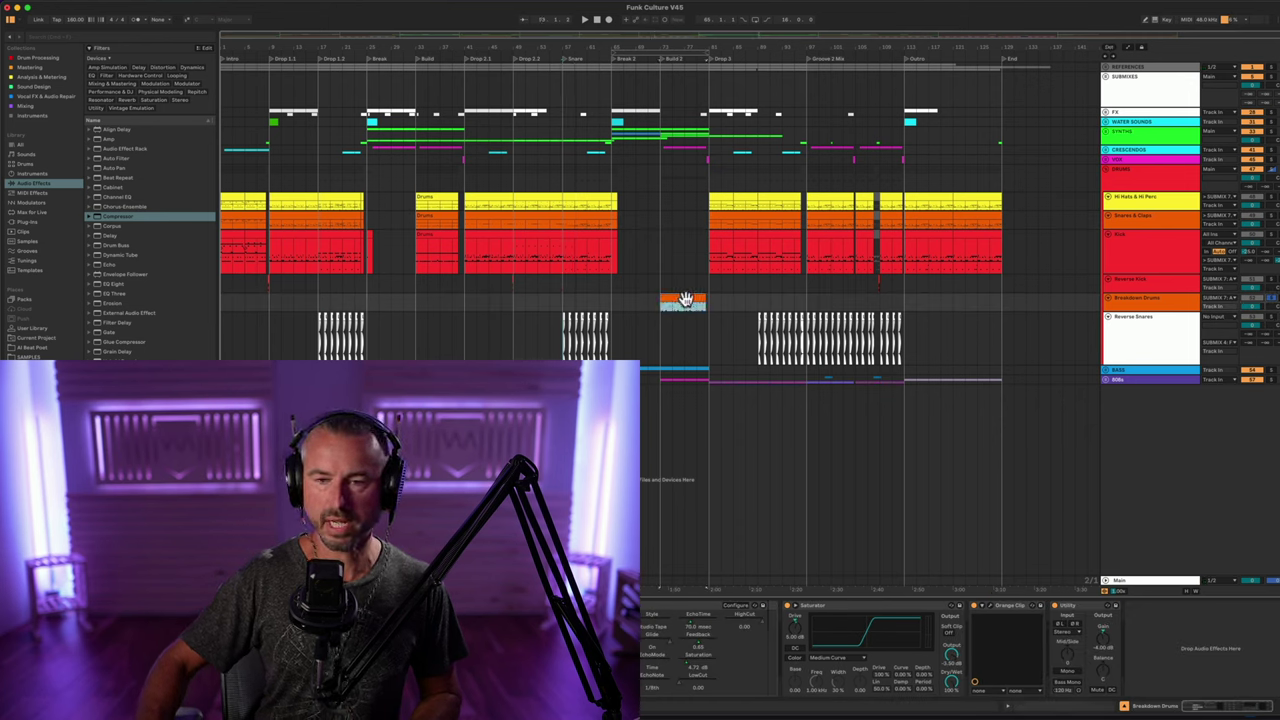
key(space)
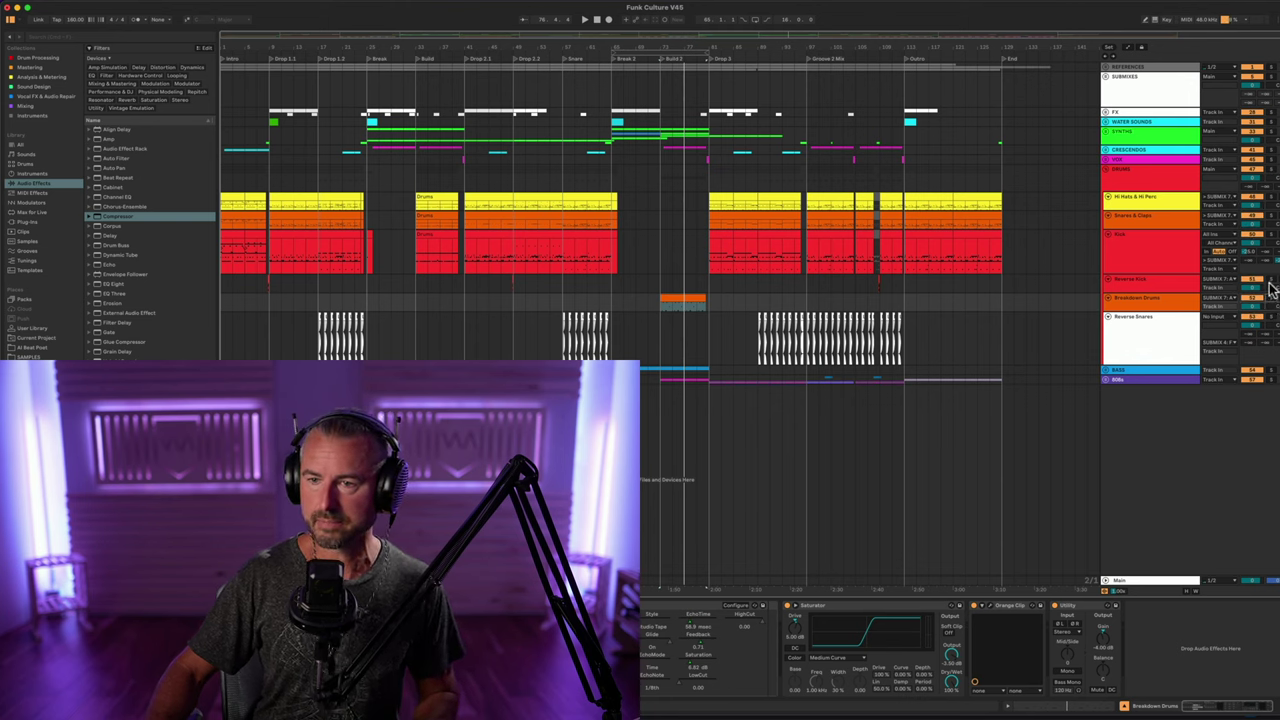
- Examine the device chains of the Reverse Kick, Kick, Snares & Claps and Hi Hats & Hi Perc tracks
click(1169, 281)
click(1158, 255)
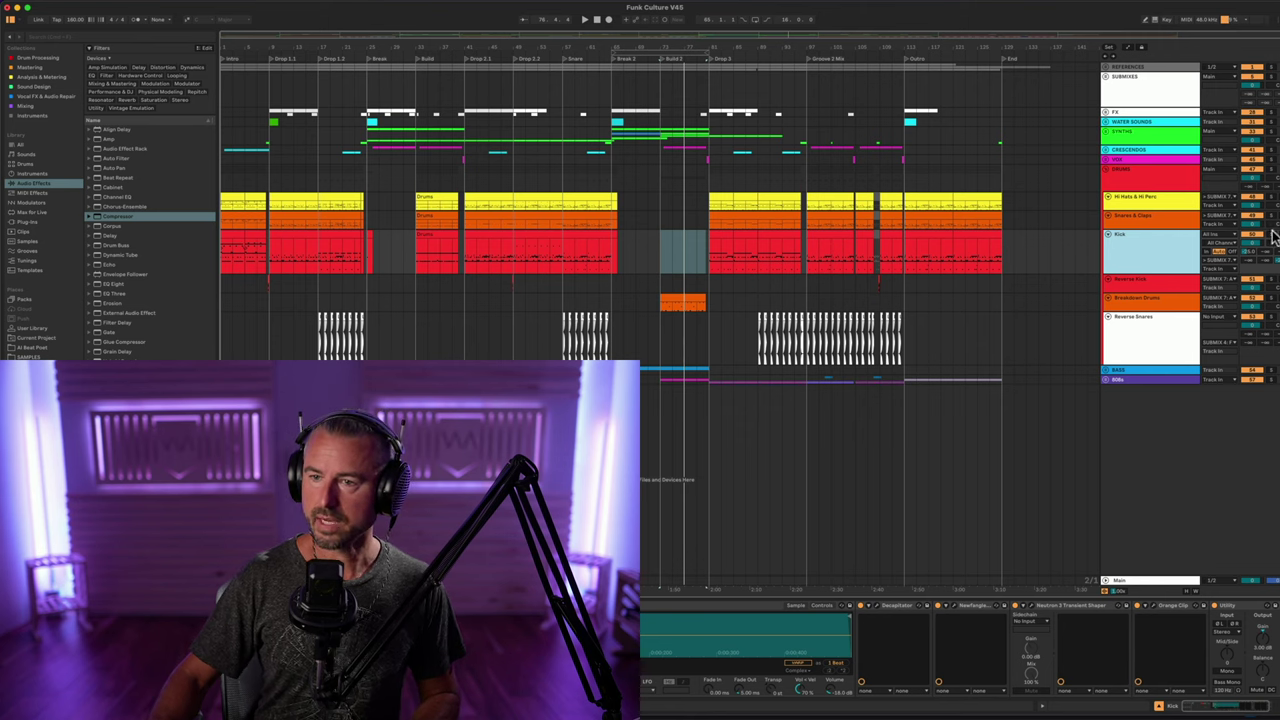
click(1138, 222)
click(1134, 204)
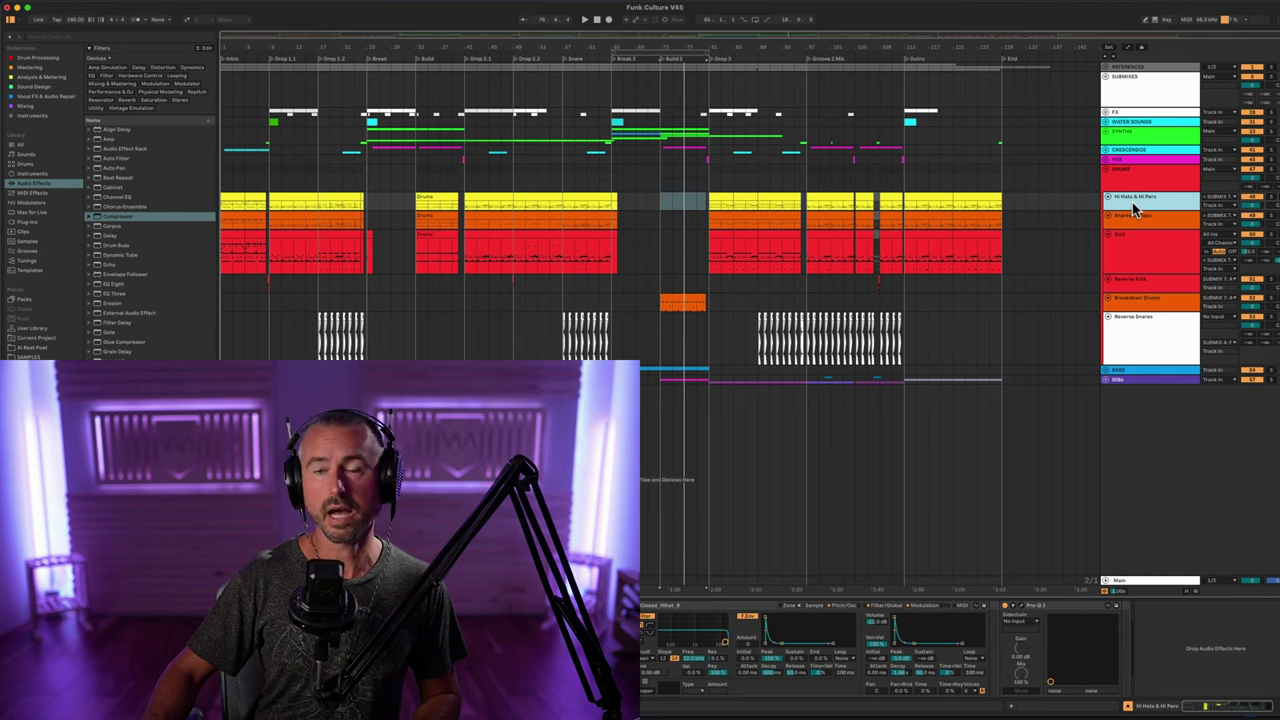
- Review the device chains of the Kick, Snares & Claps and Hi Hats & Hi Perc tracks, and collapse the DRUMS group
click(1138, 262)
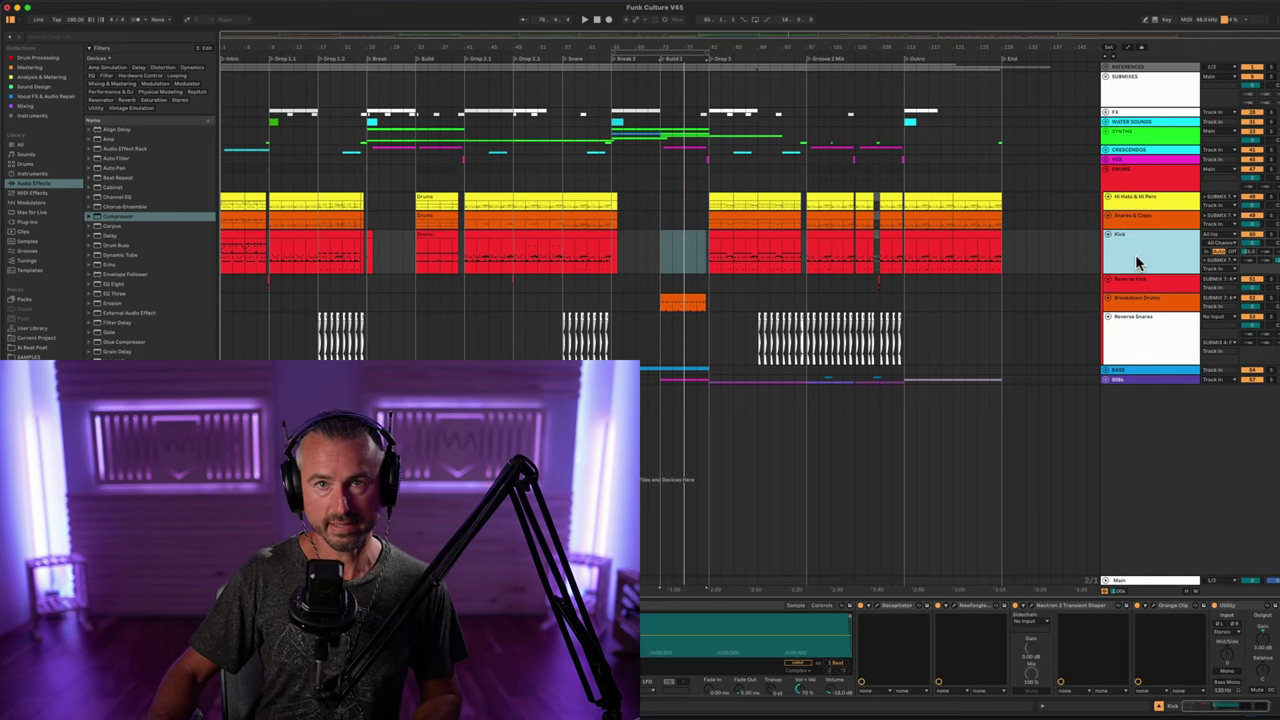
click(1141, 225)
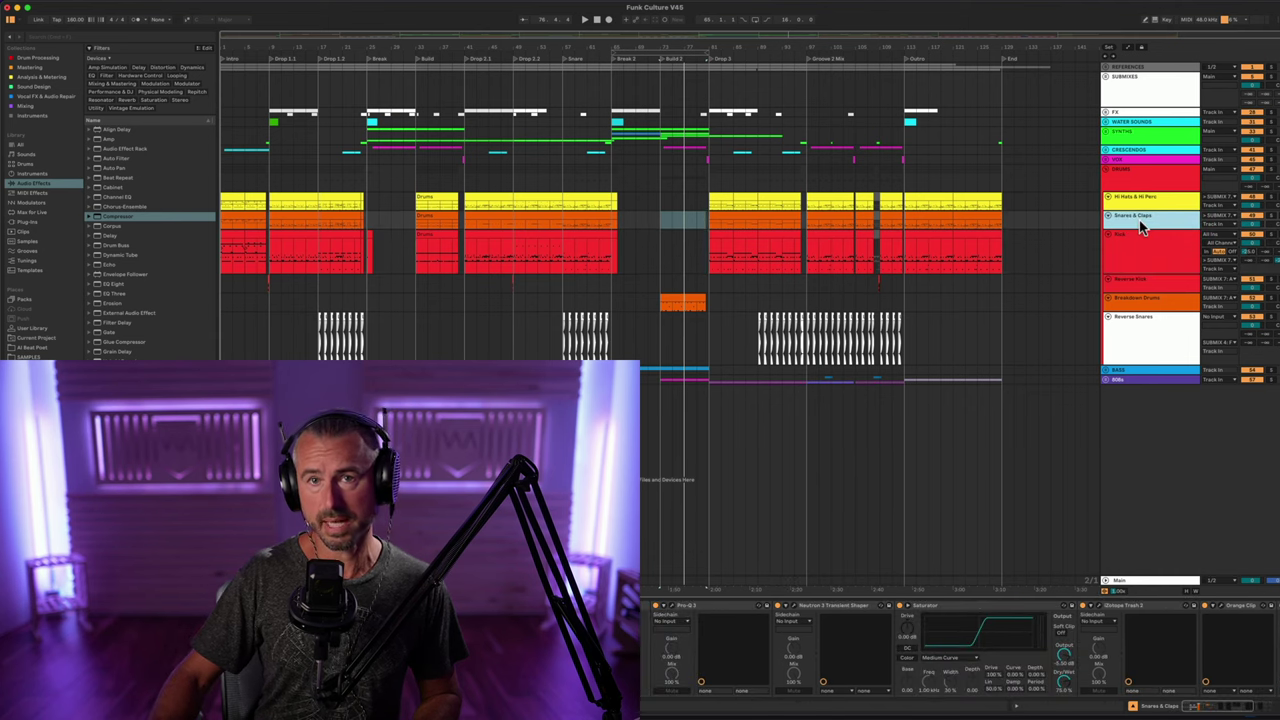
click(1143, 200)
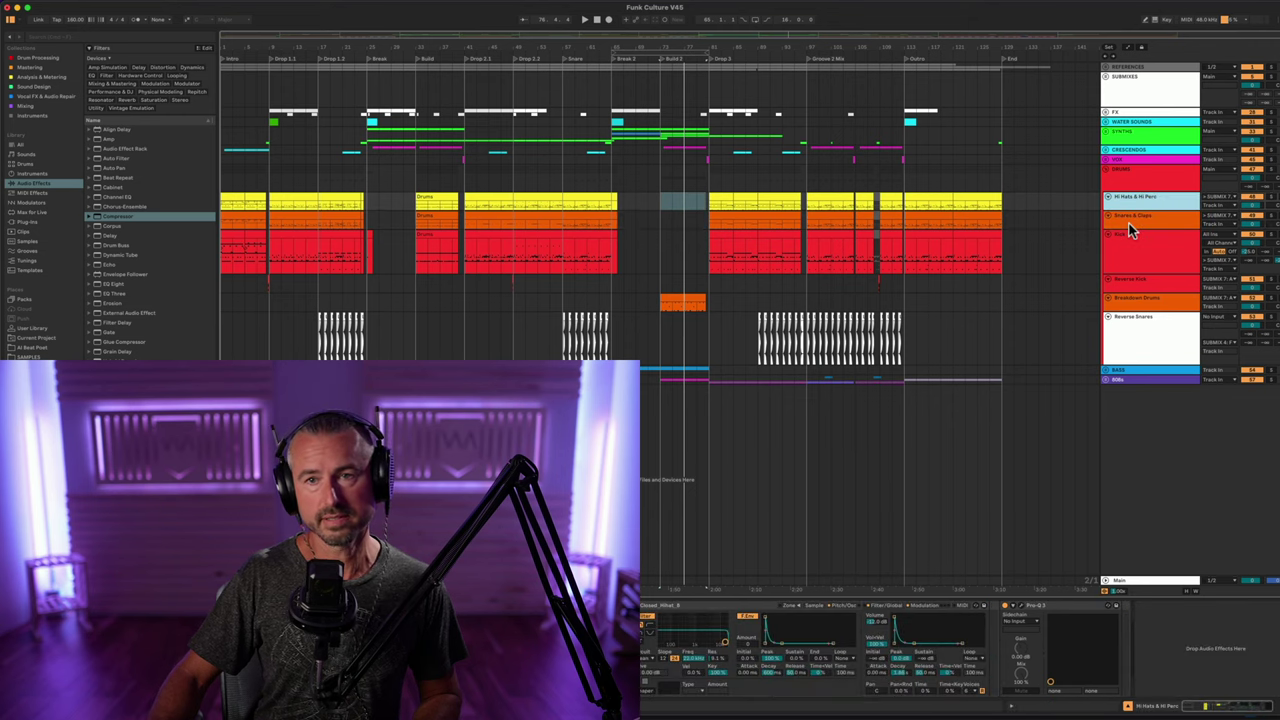
click(1146, 175)
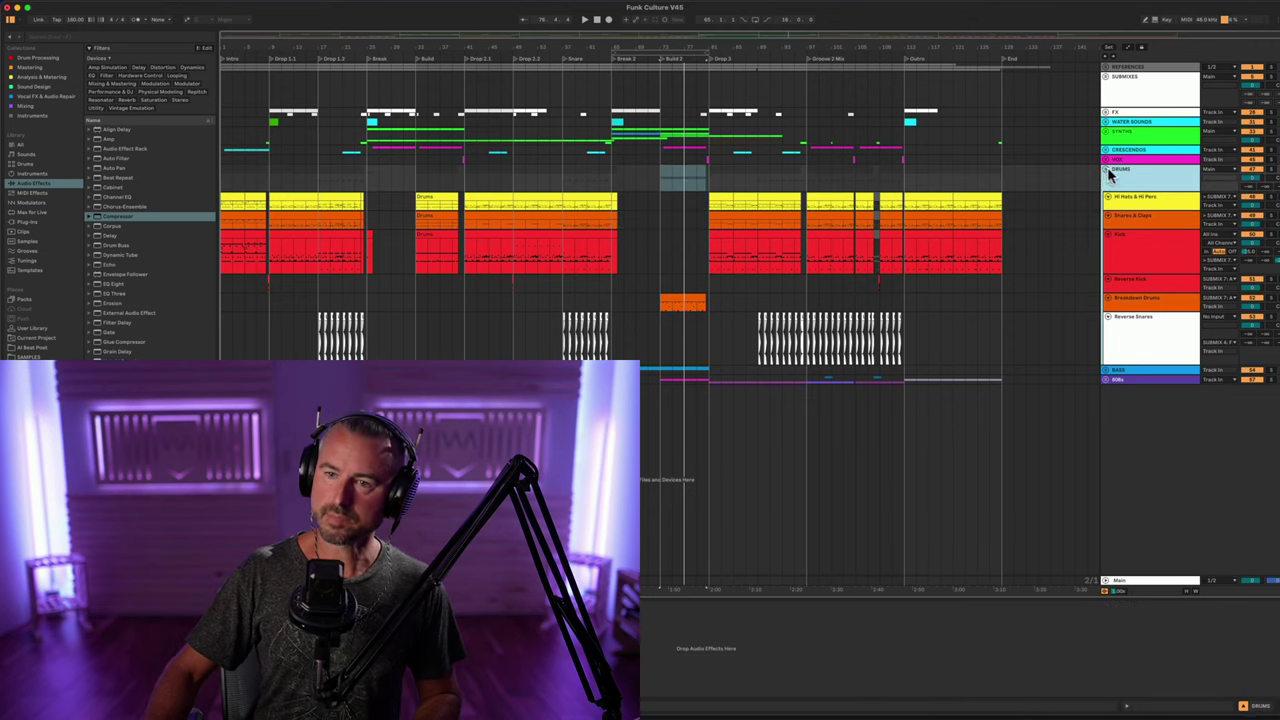
click(1107, 169)
- Expand the VOX group to audition the vocal clip just before Drop 2.1 in solo, and collapse the group again
click(1127, 160)
click(1106, 159)
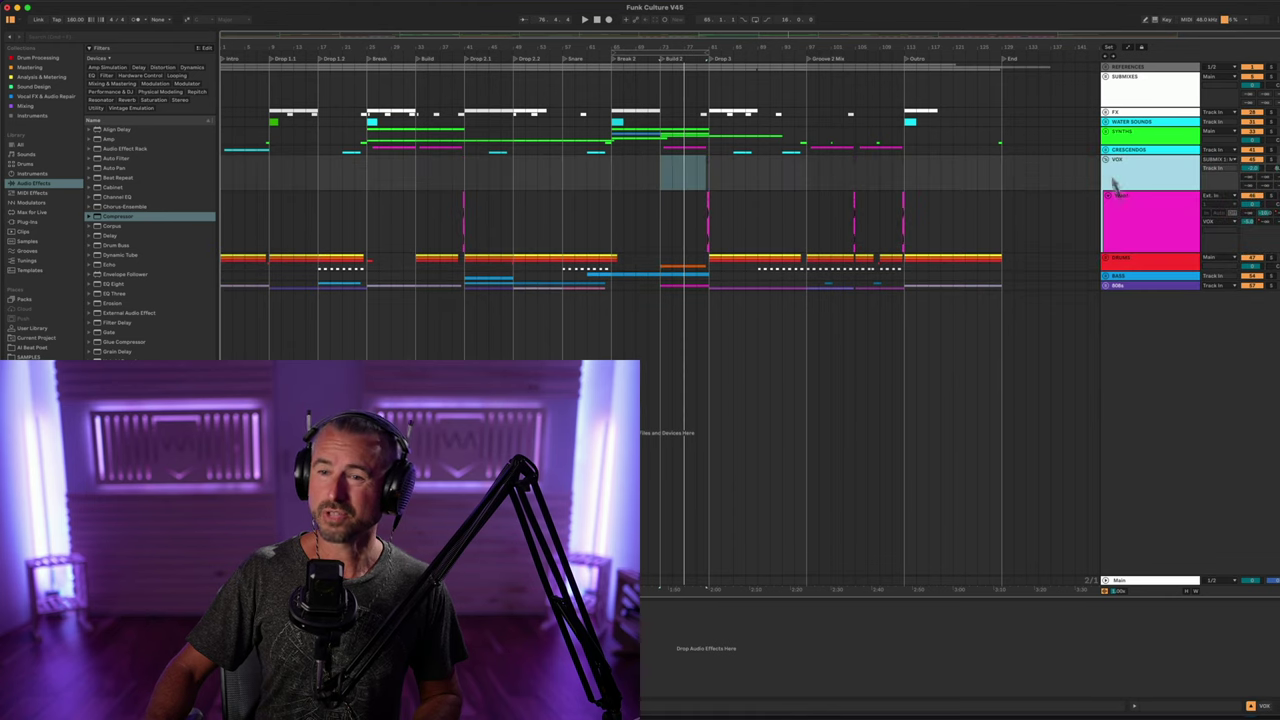
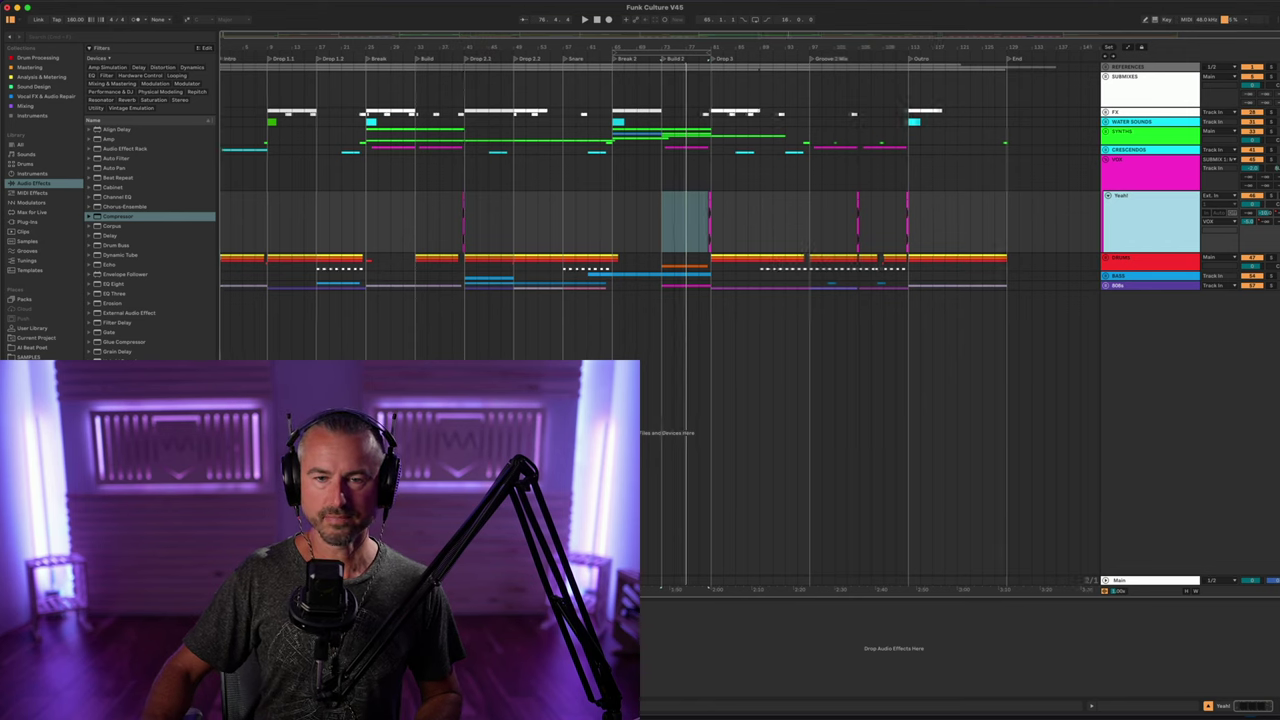
scroll(462, 215, up, 5)
click(456, 215)
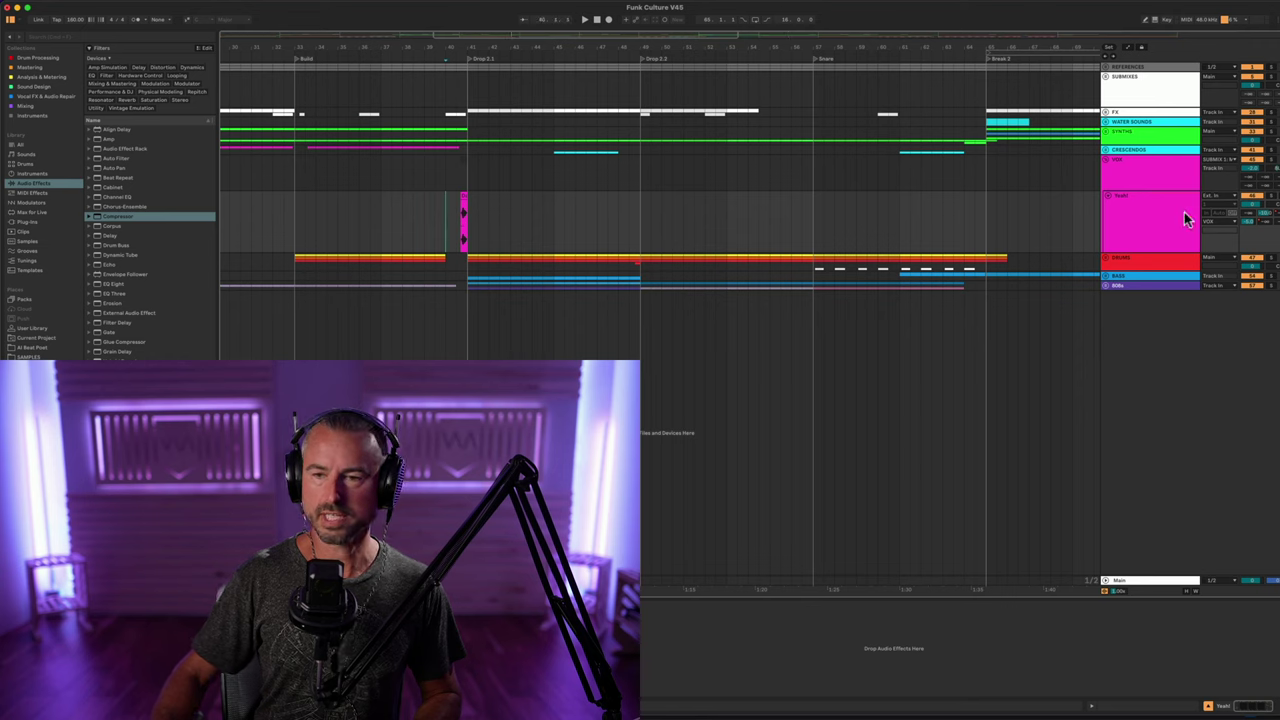
key(space)
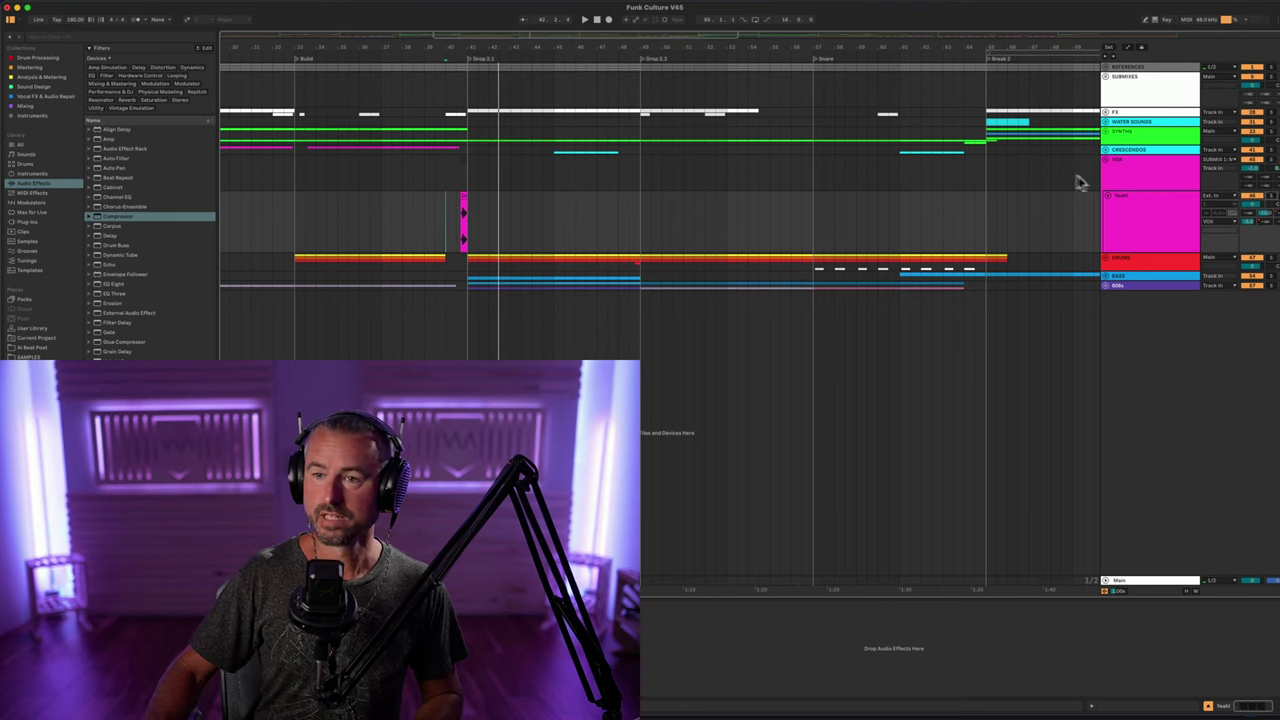
click(1105, 159)
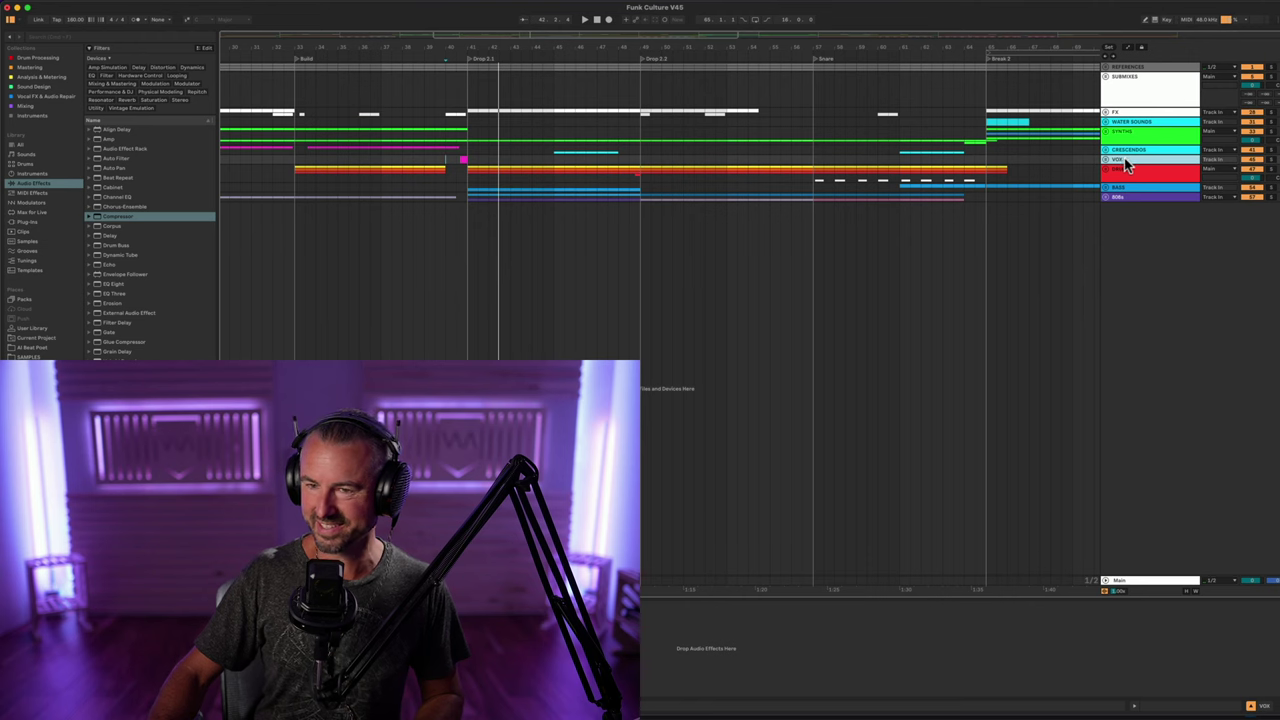
- Expand the CRESCENDOS group, show the whole song, and enlarge the Synth Splash Crescendo track
click(1129, 151)
click(1104, 151)
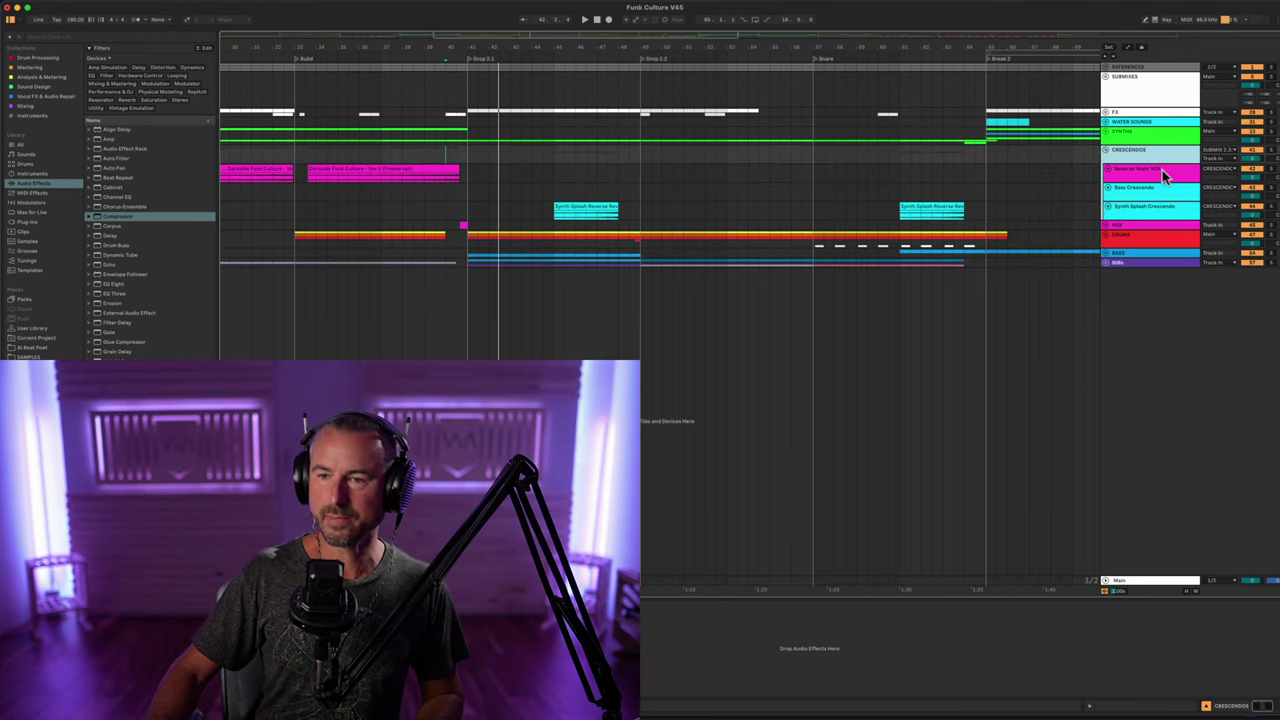
drag(500, 51, 497, 65)
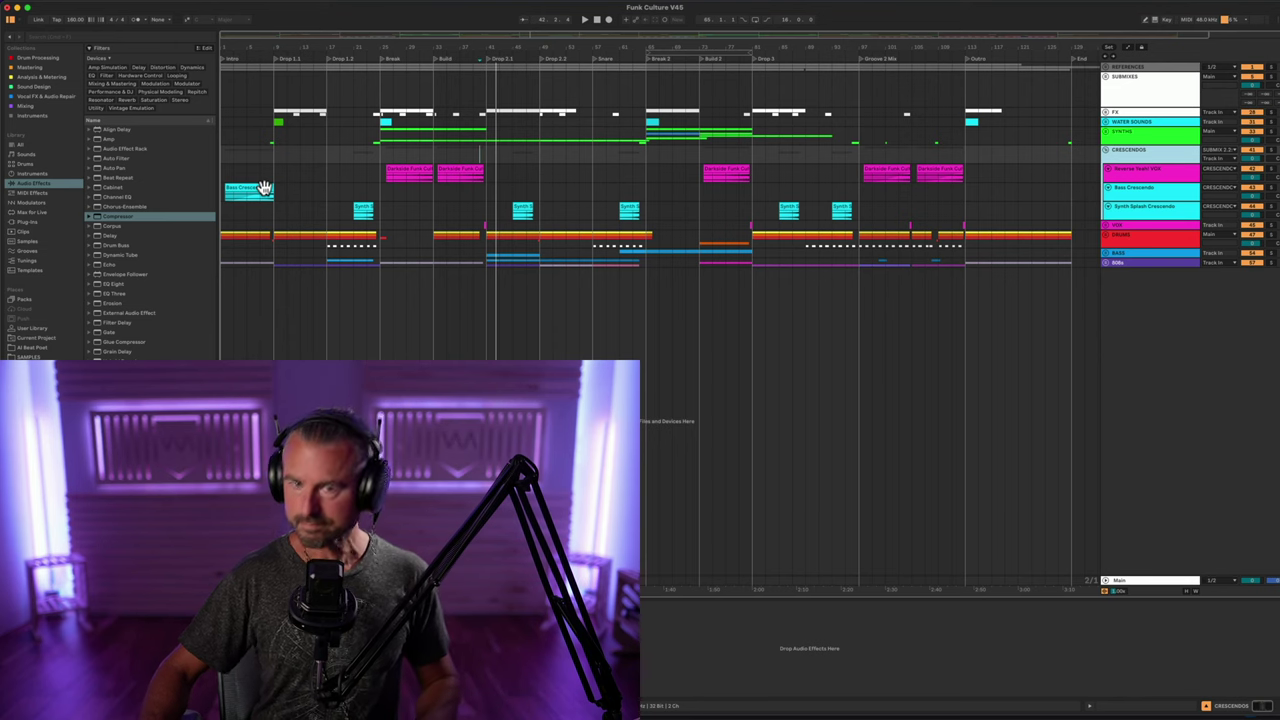
click(1167, 212)
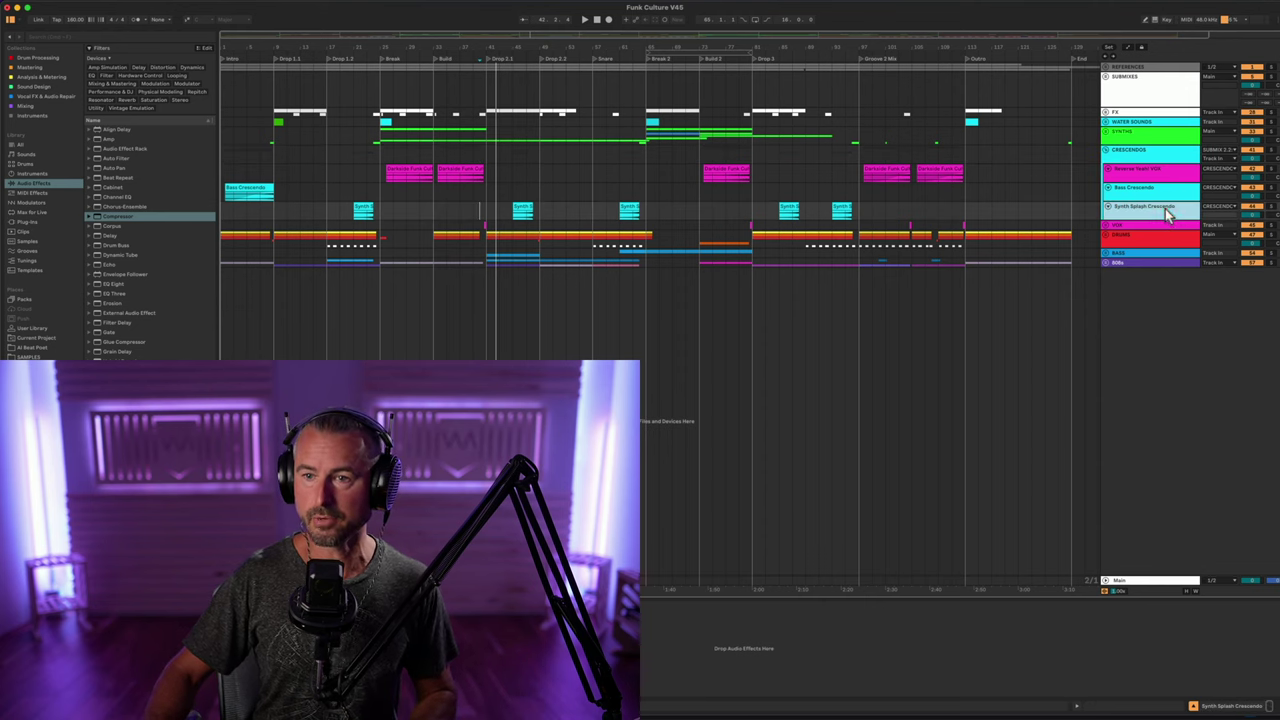
drag(1146, 221, 1151, 247)
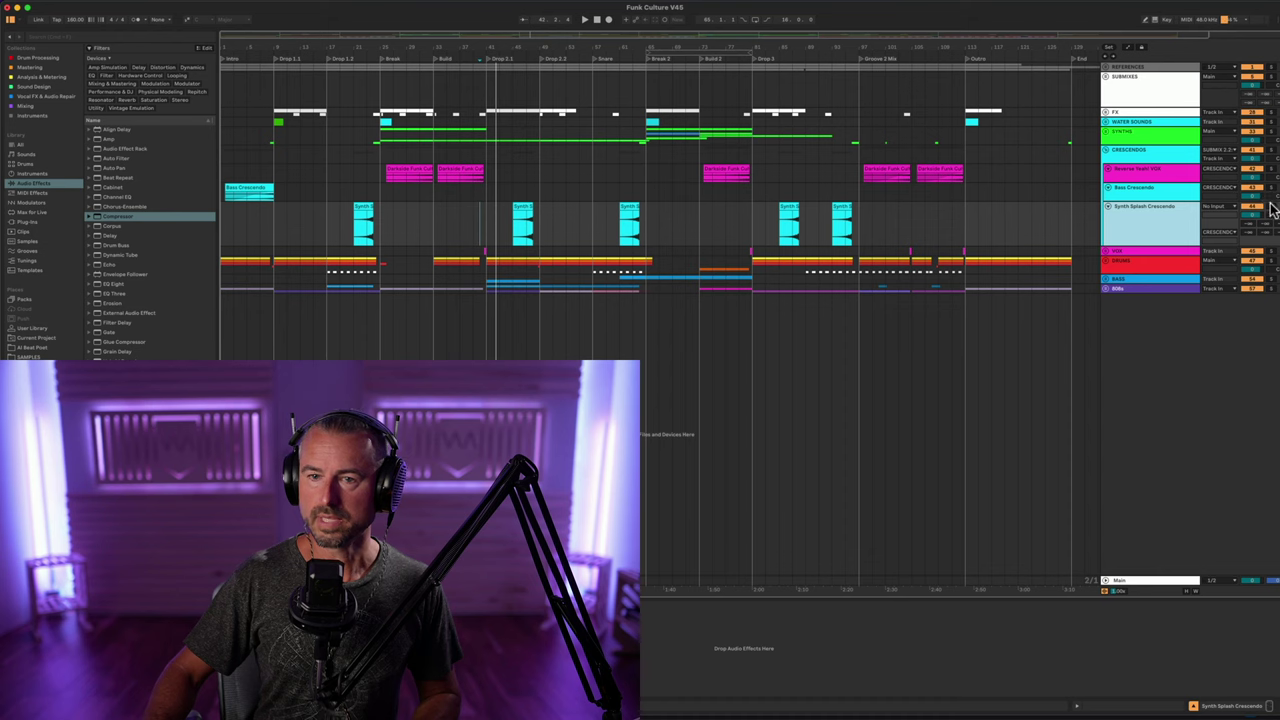
- Audition the CRESCENDOS group in solo from the Break section and near Drop 2.1, and collapse the group
click(409, 171)
click(1265, 150)
key(space)
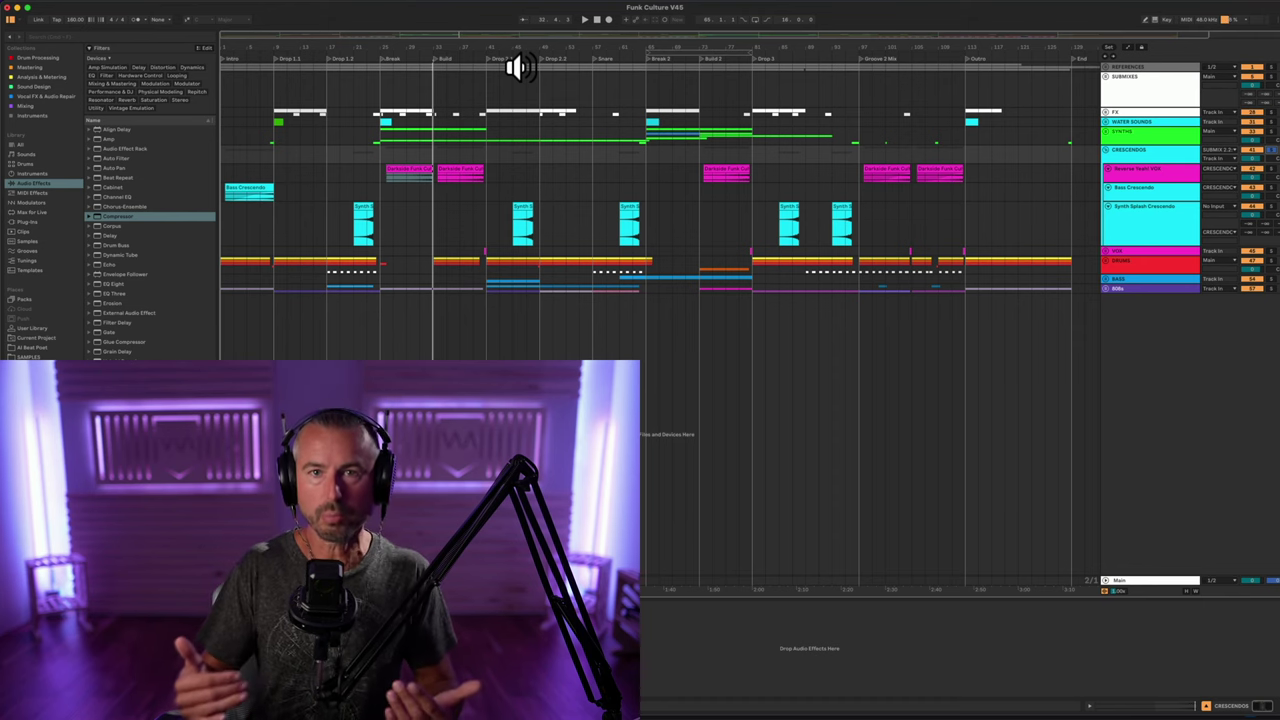
click(516, 66)
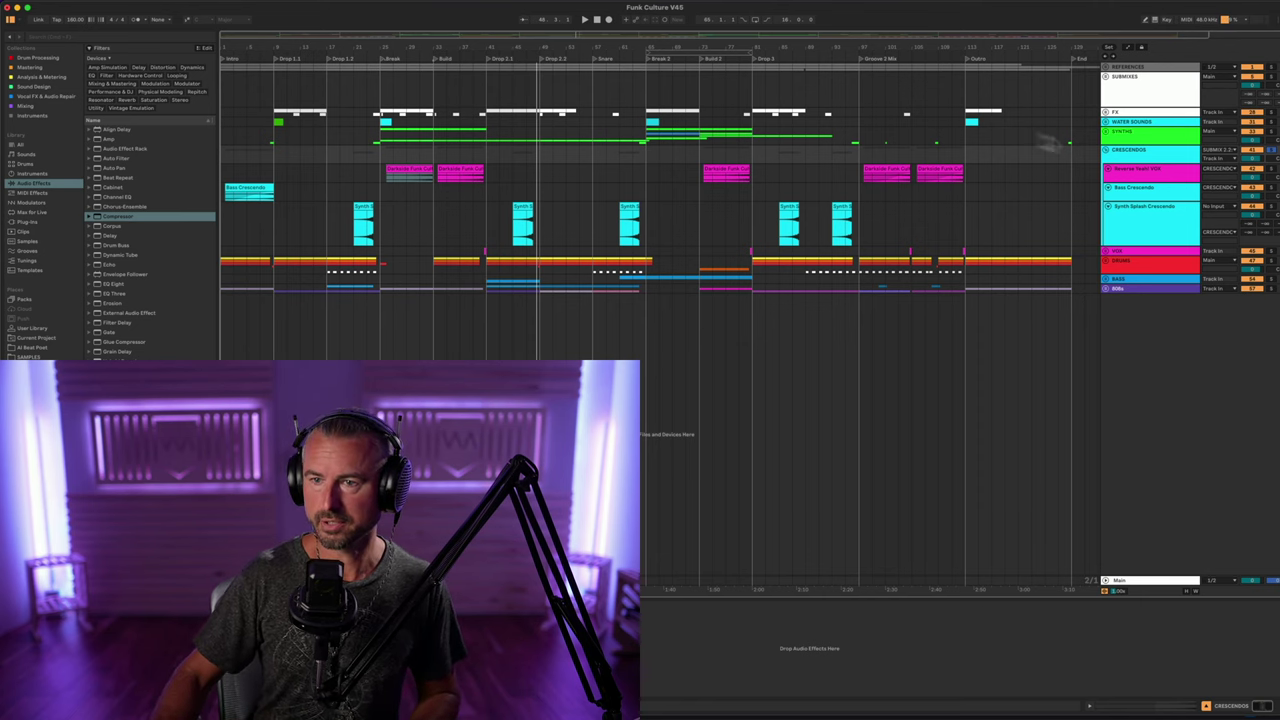
click(1106, 149)
- Expand the SYNTHS group and show the device chain of the Breakdown Synth Splash track
click(1110, 140)
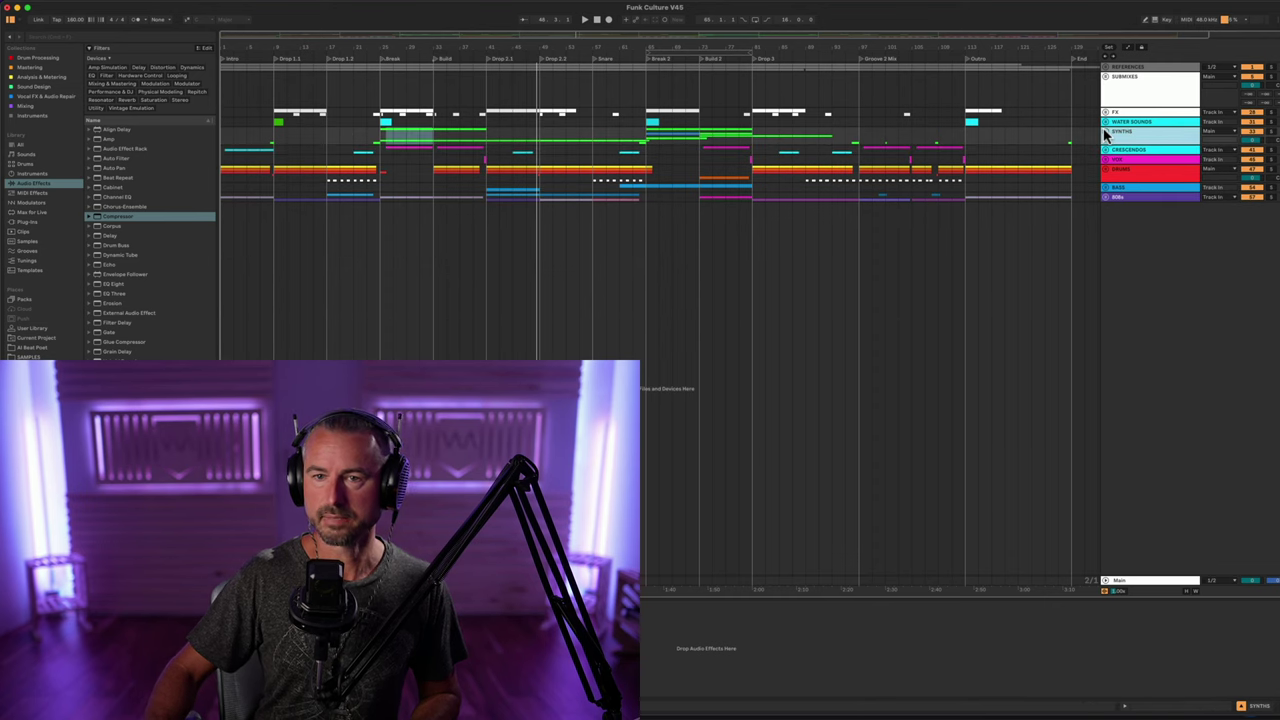
click(1106, 133)
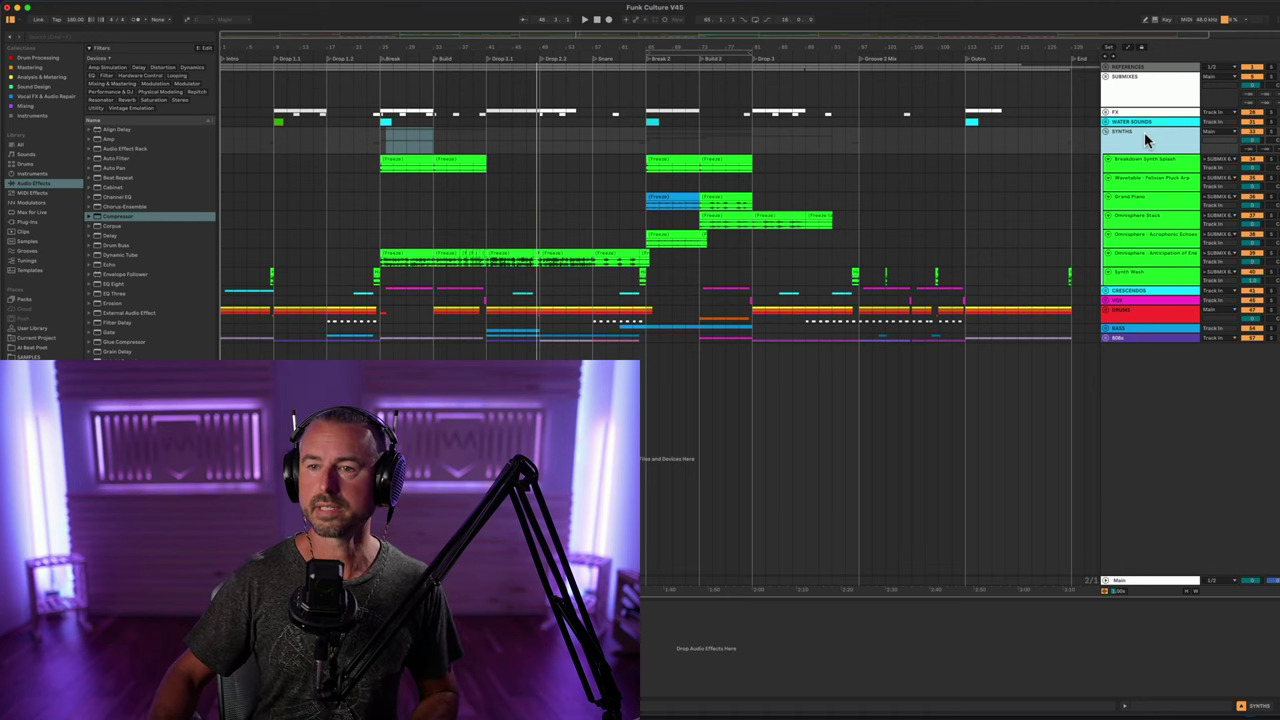
click(1135, 88)
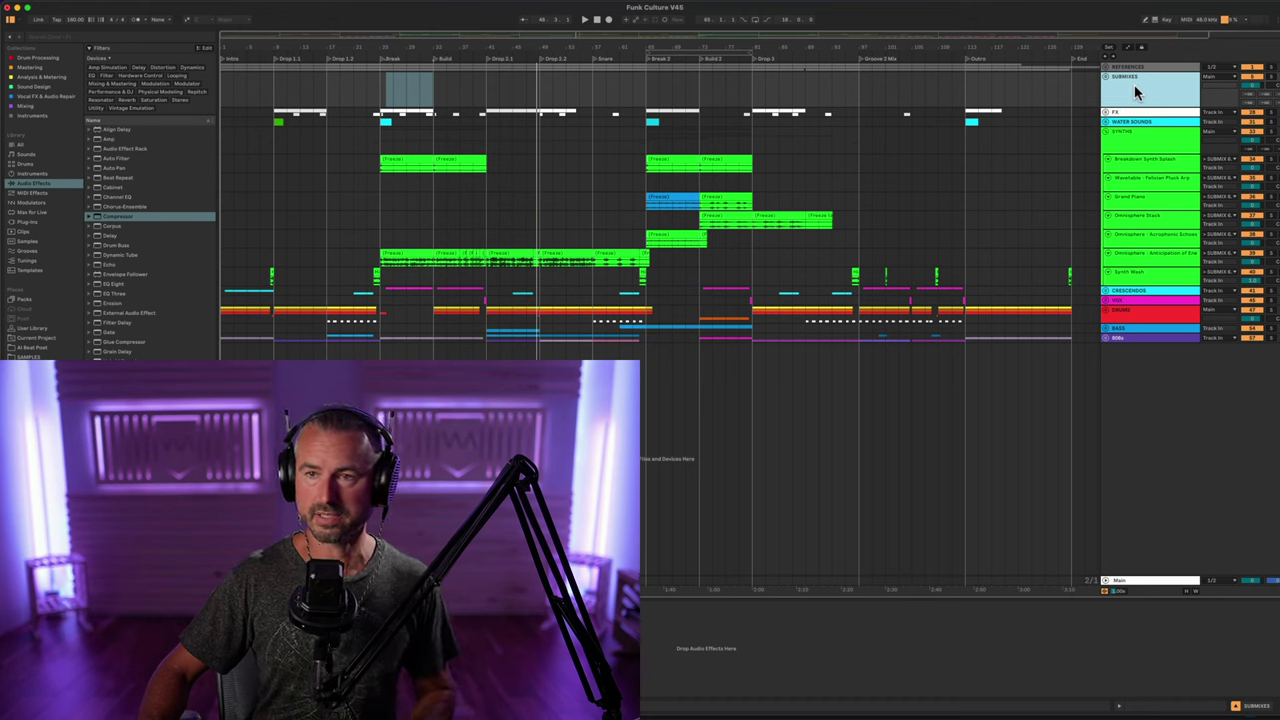
click(1130, 145)
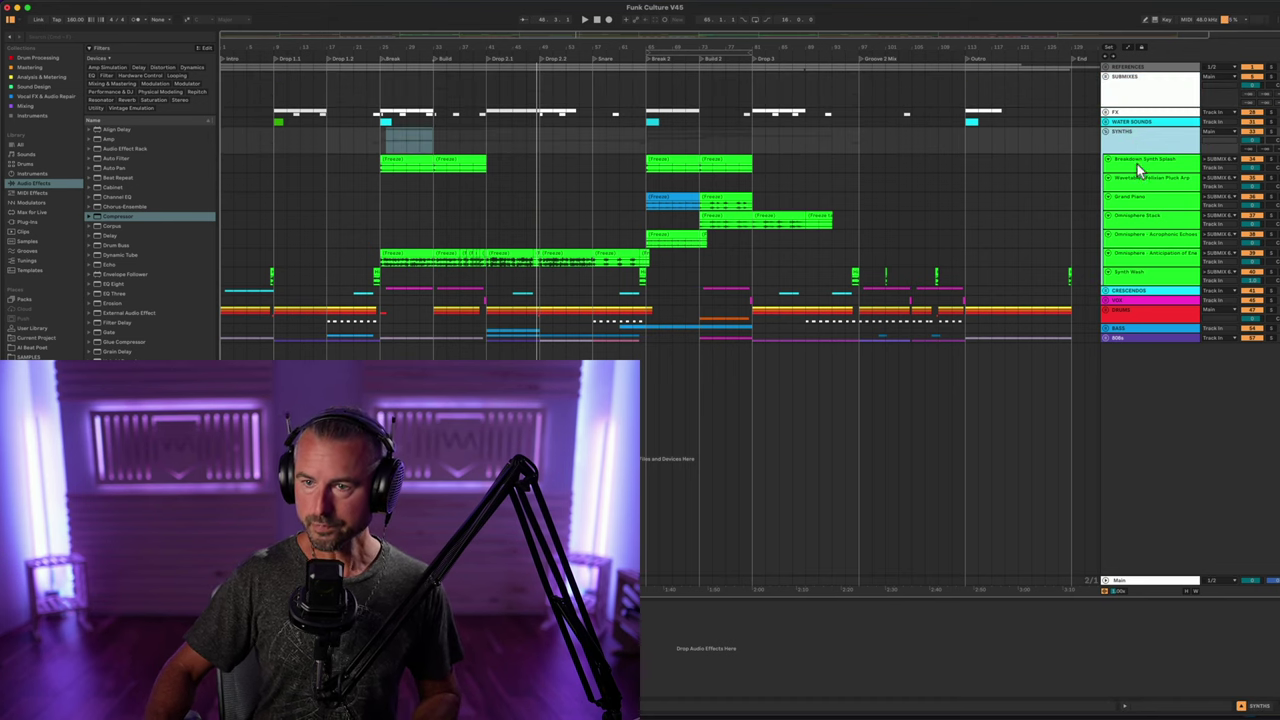
click(1136, 170)
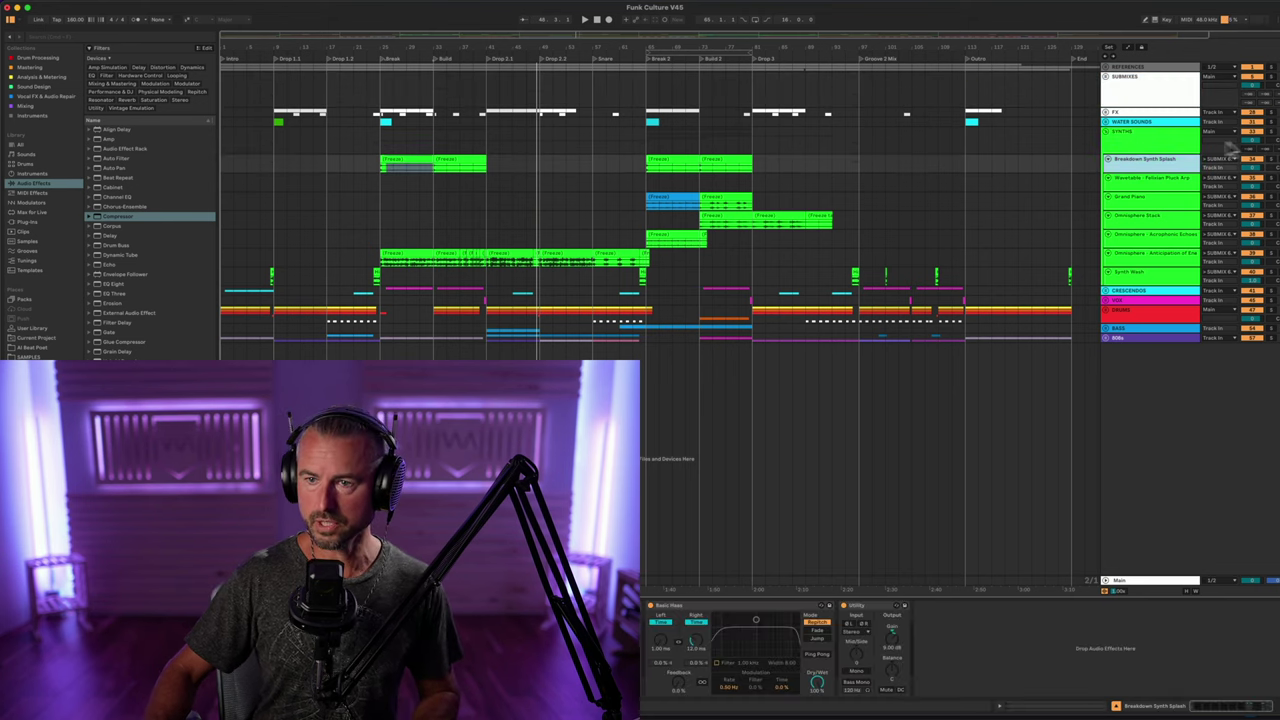
- Audition the Breakdown Synth Splash and Omnisphere Anticipation tracks in solo from the Break section, and collapse the SYNTHS group
click(395, 168)
key(space)
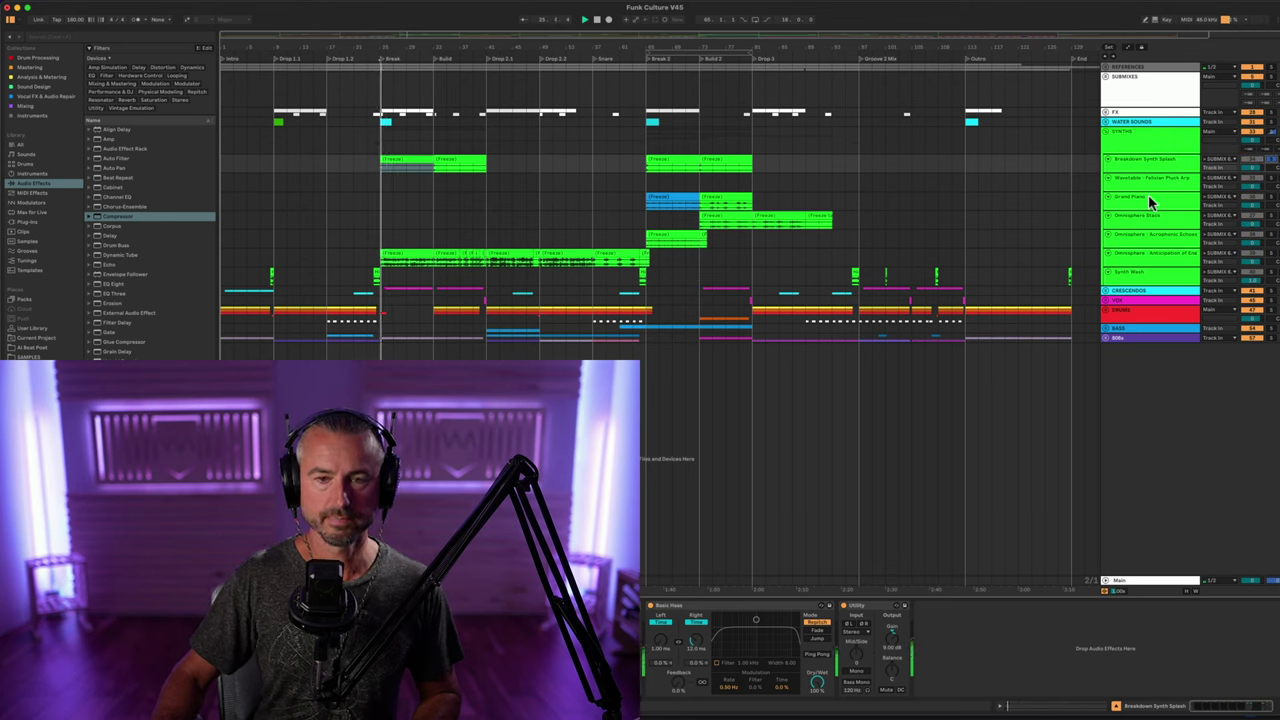
click(1268, 258)
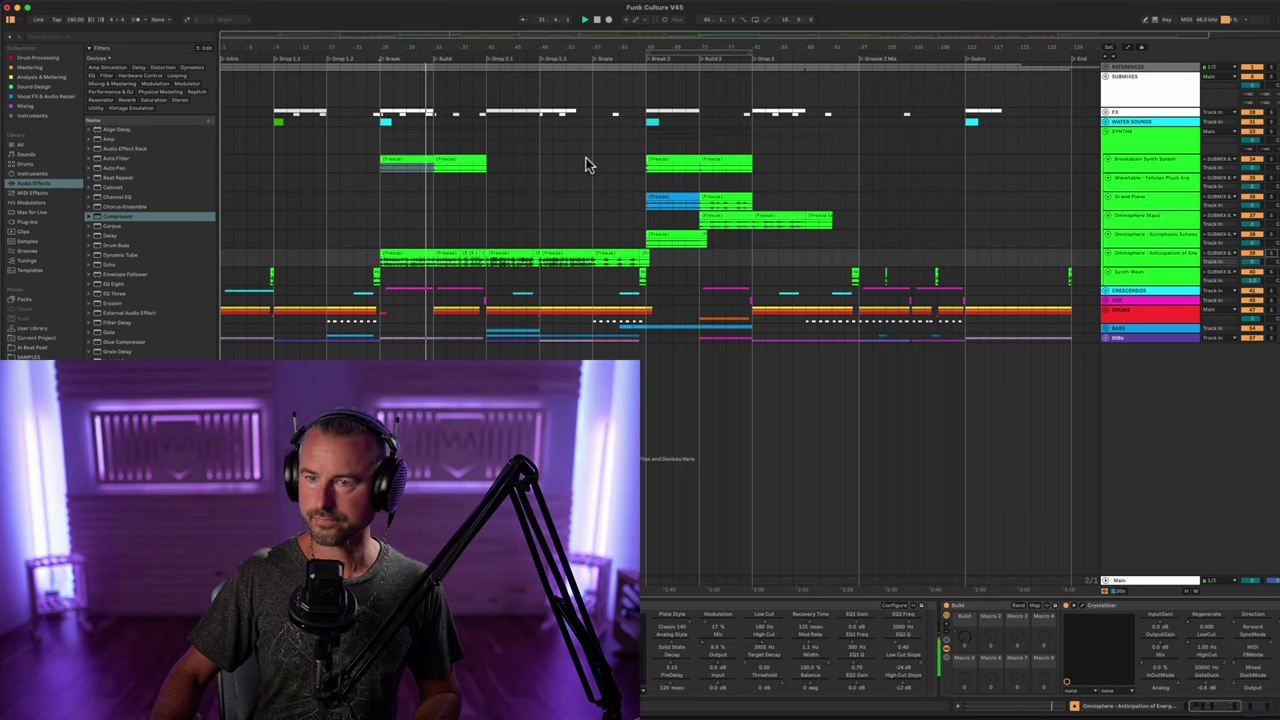
click(1110, 146)
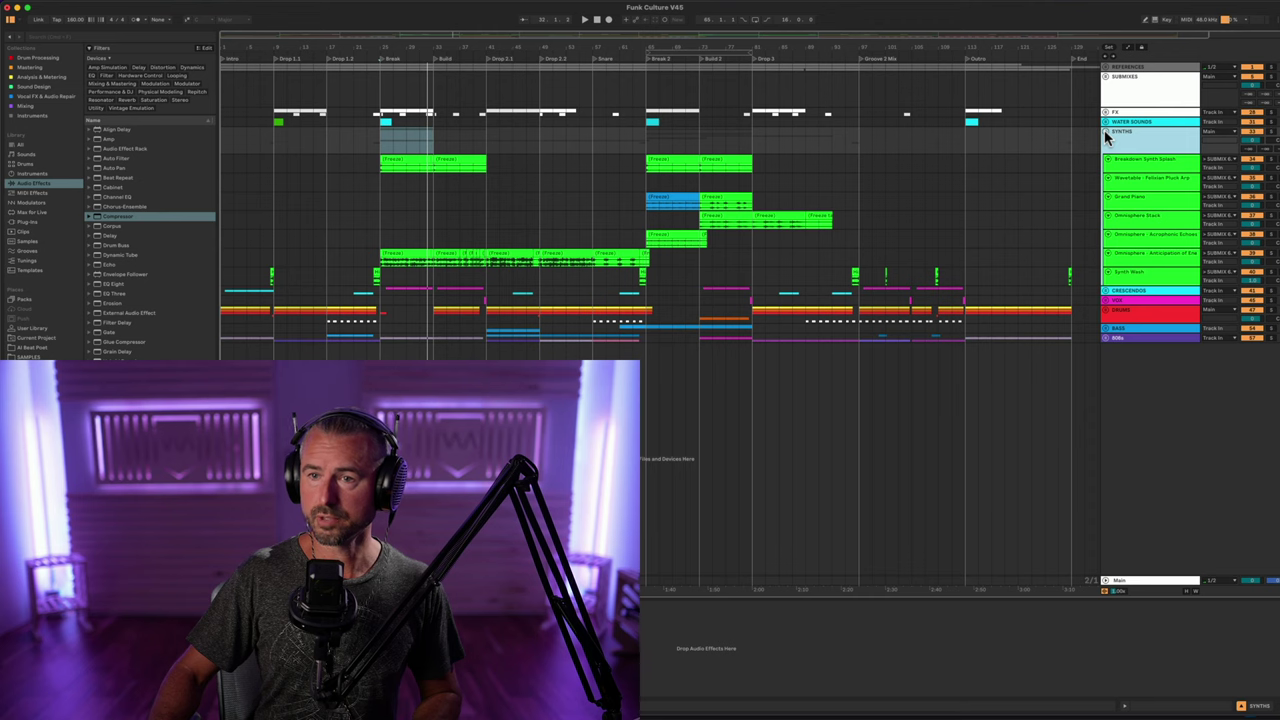
click(1106, 132)
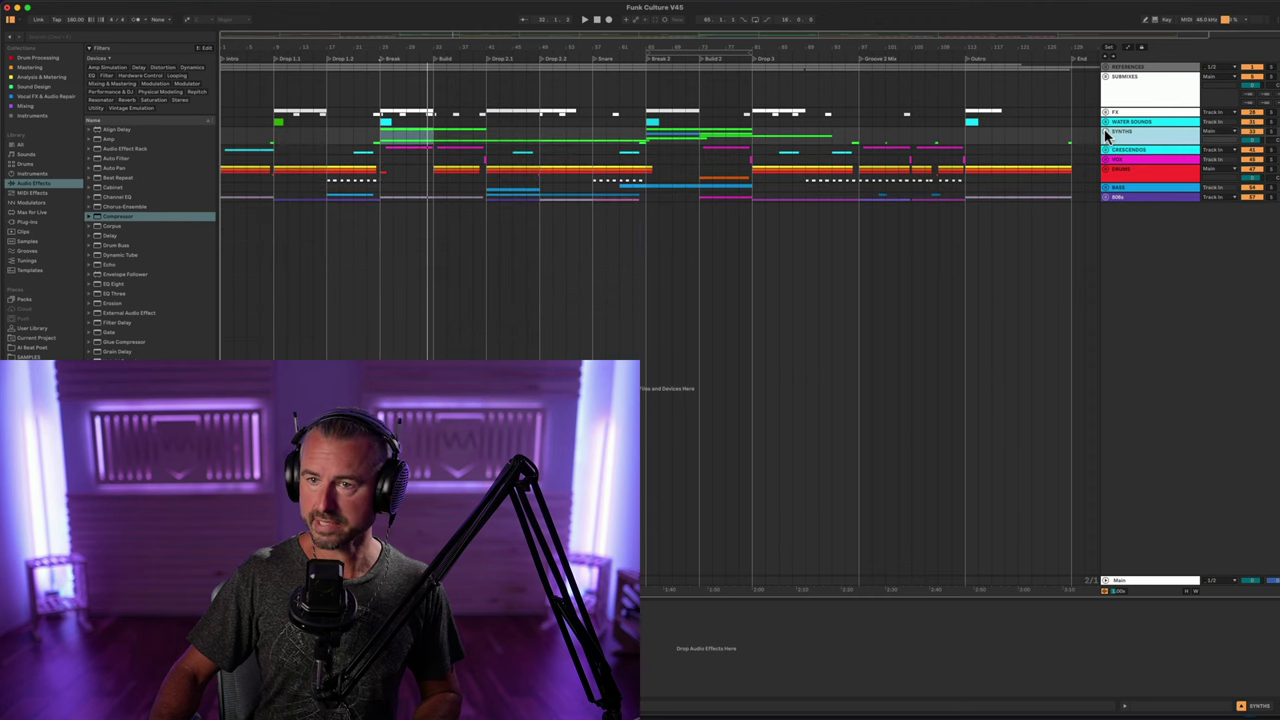
- Expand the WATER SOUNDS group and enlarge its Water Sound track to show the clip waveforms
click(1107, 121)
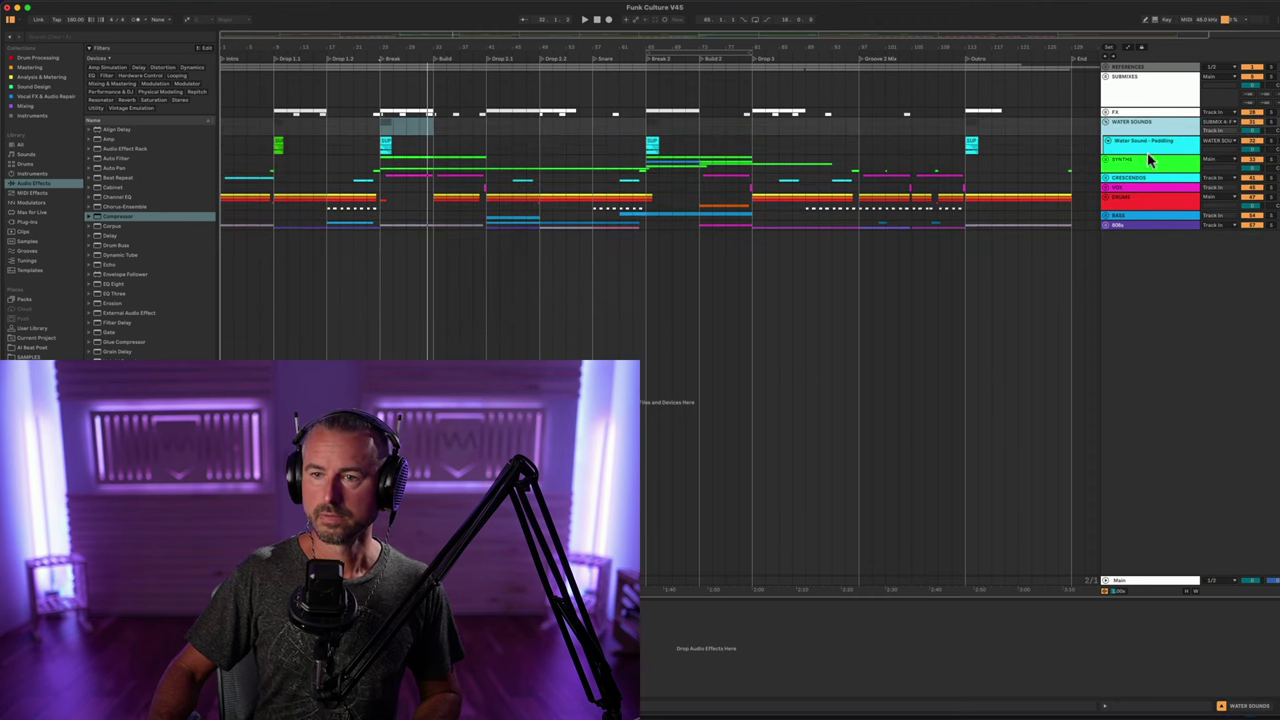
click(1140, 124)
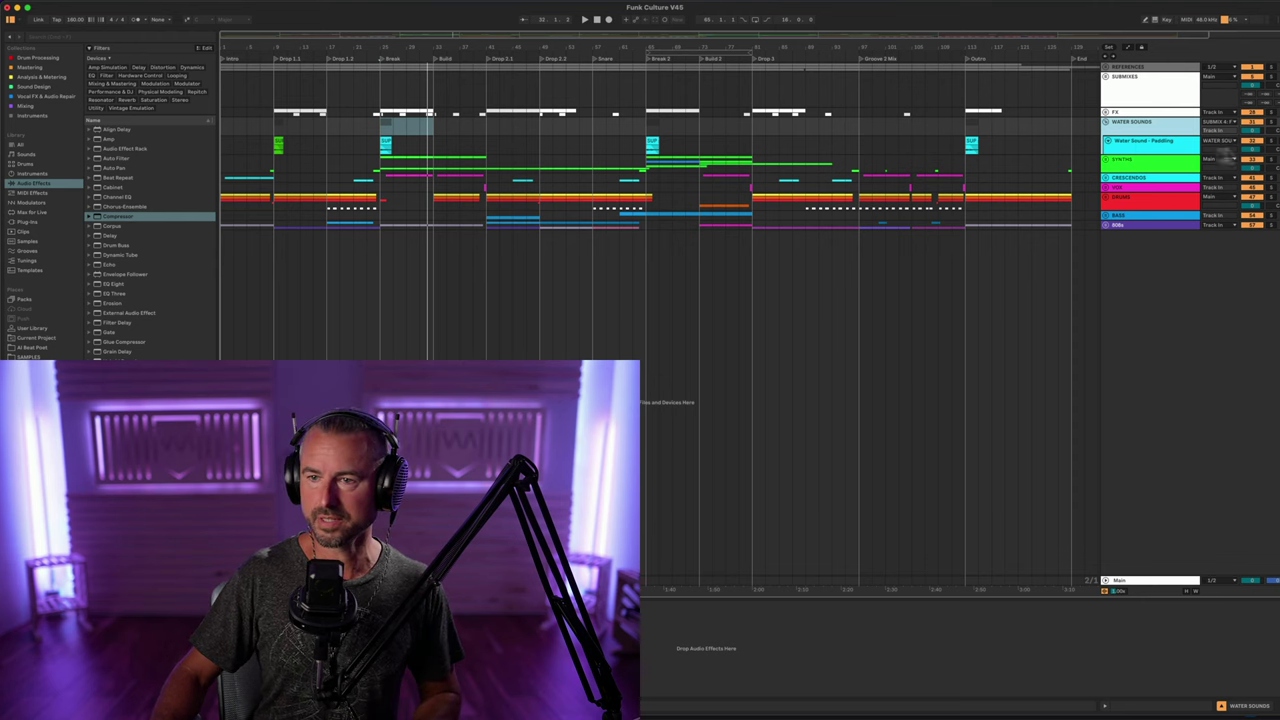
drag(1160, 149, 1161, 178)
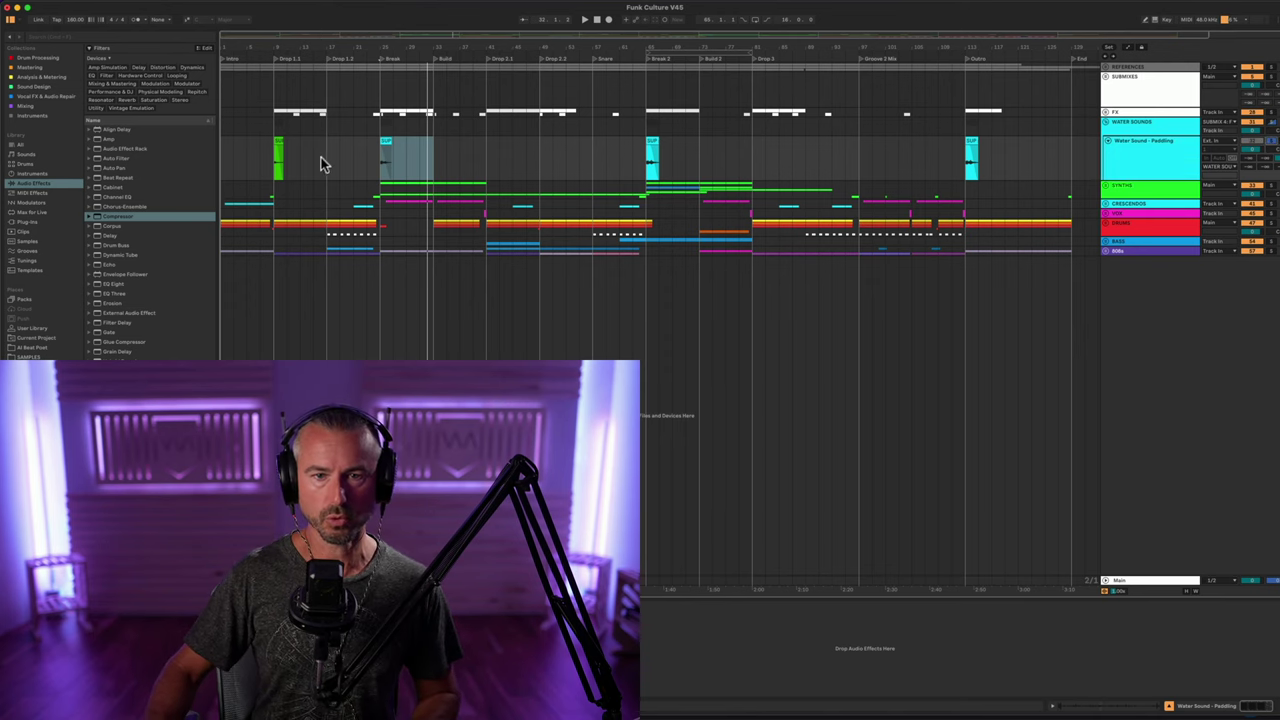
- Audition the water sound clips at Break and Break 2 in solo, and collapse the WATER SOUNDS group
click(386, 145)
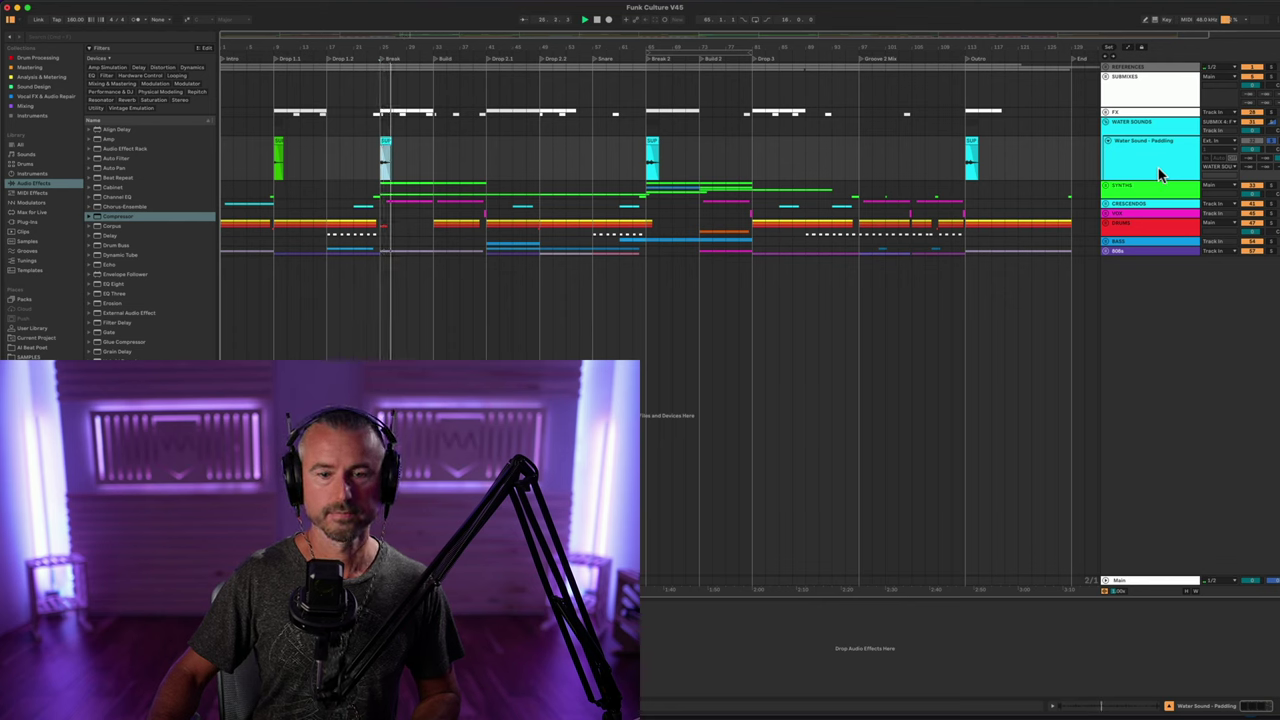
click(652, 142)
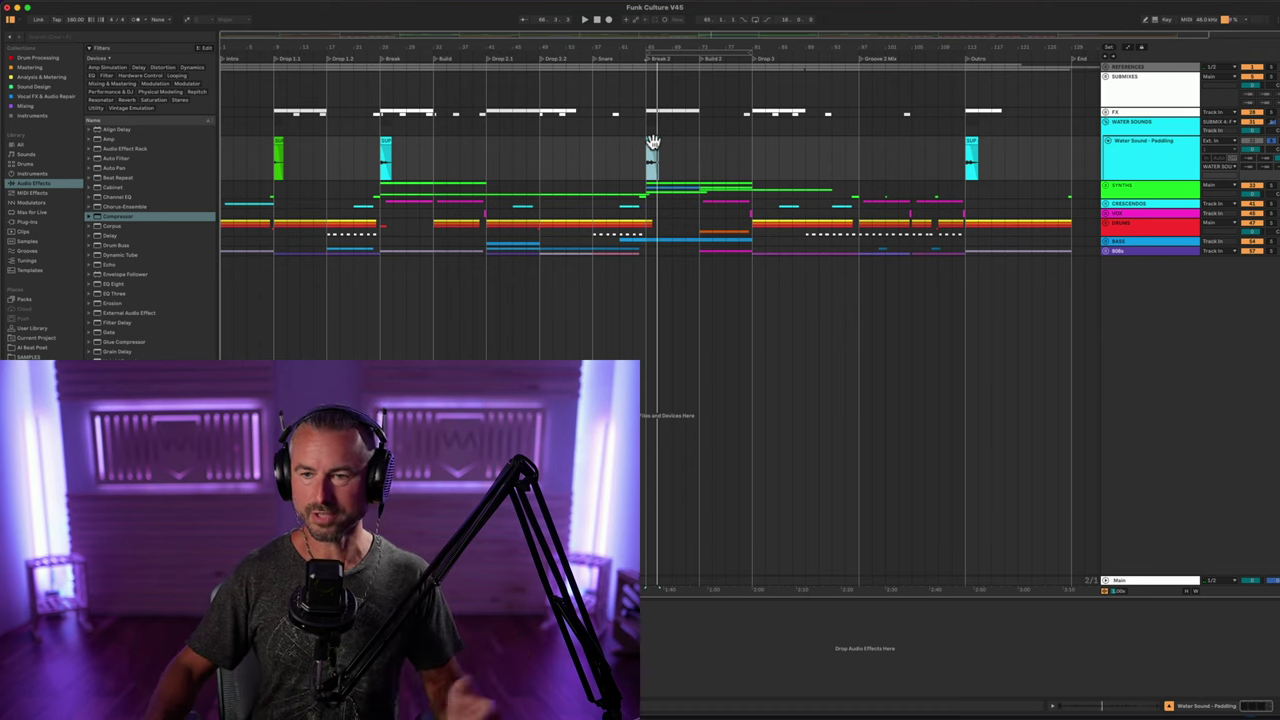
click(1112, 128)
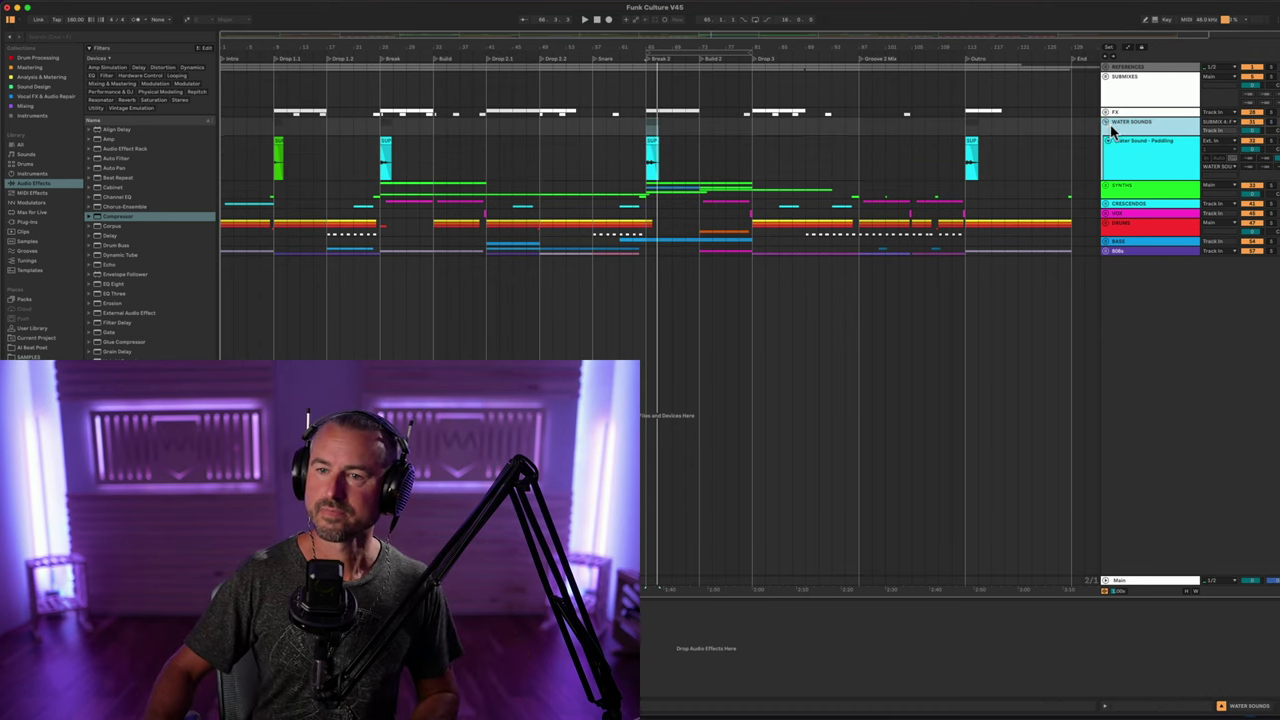
click(1106, 122)
- Expand the FX group and show the device chain of the White Noise Burst track
click(1133, 114)
click(1106, 113)
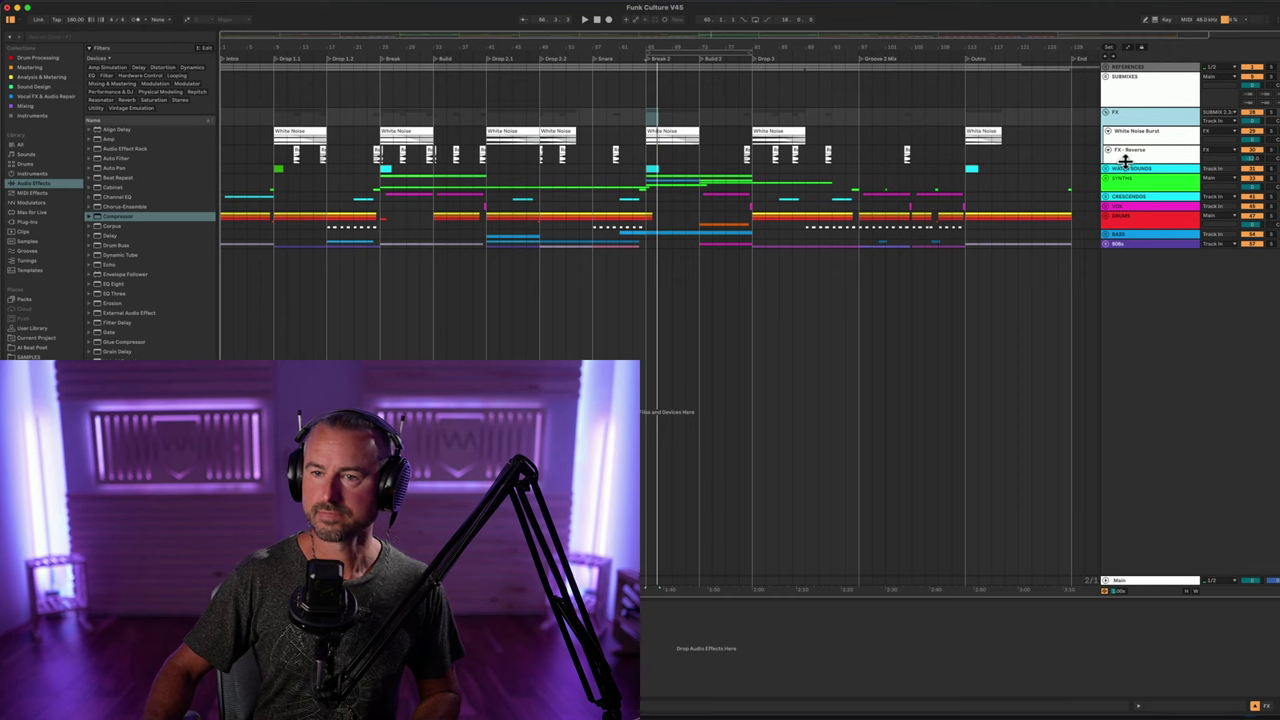
click(1147, 143)
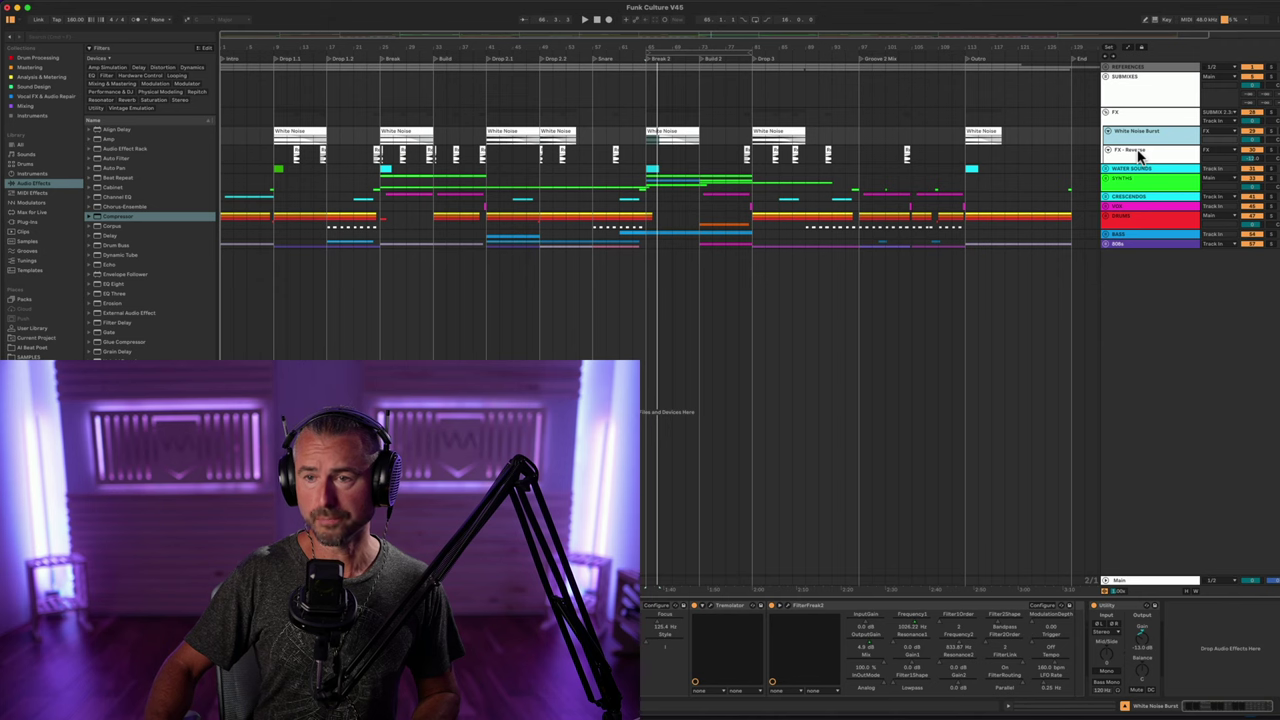
- Audition the White Noise clip at Drop 2.1 in solo and open the track's Tremolator plug-in window
click(507, 132)
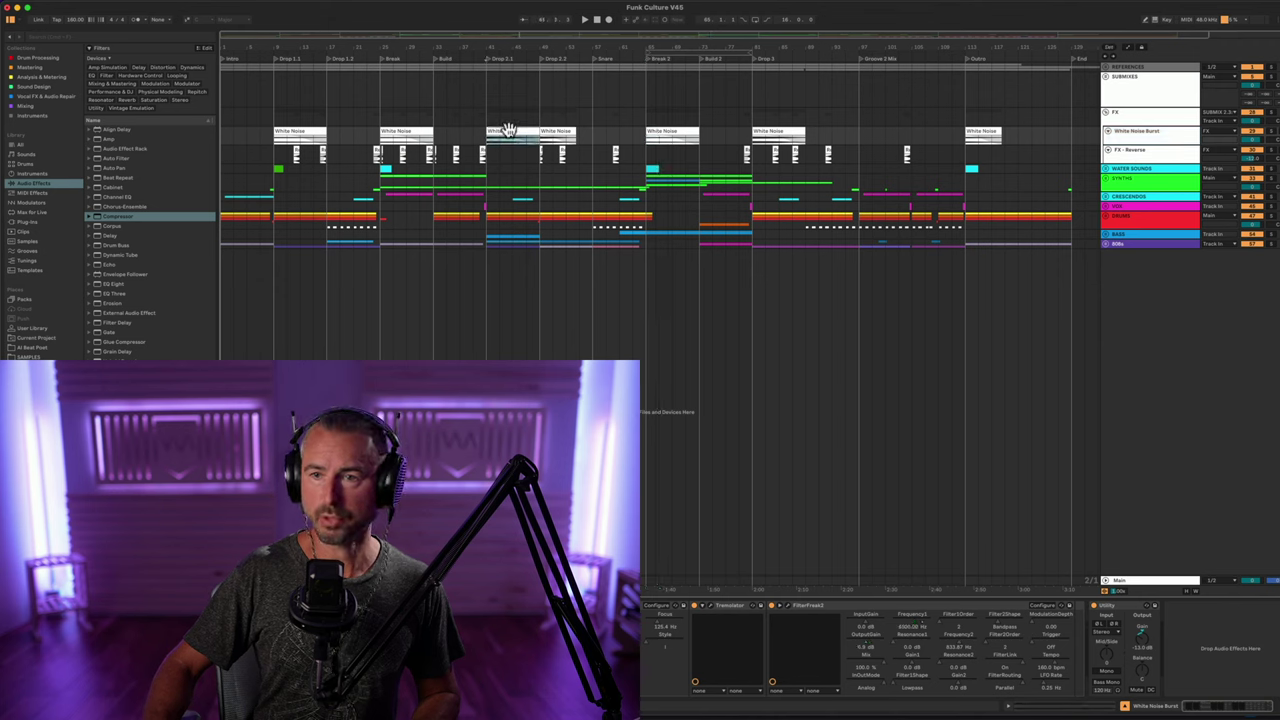
click(1273, 134)
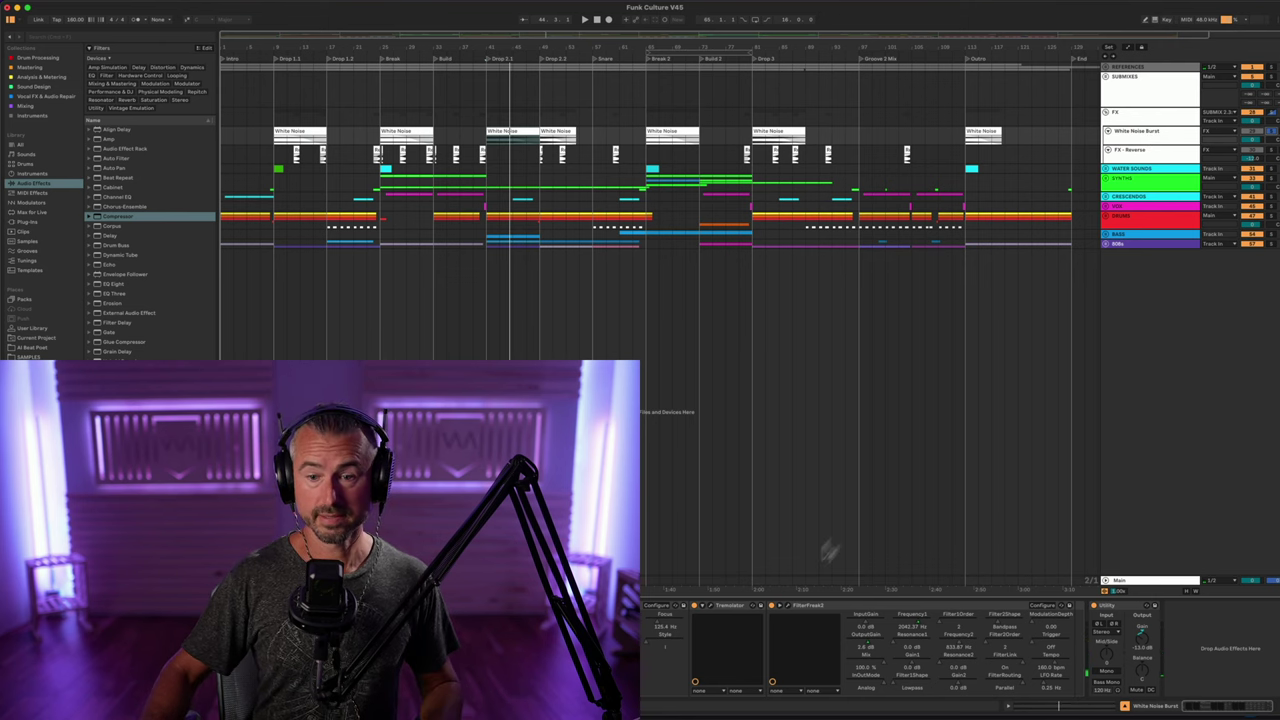
click(713, 607)
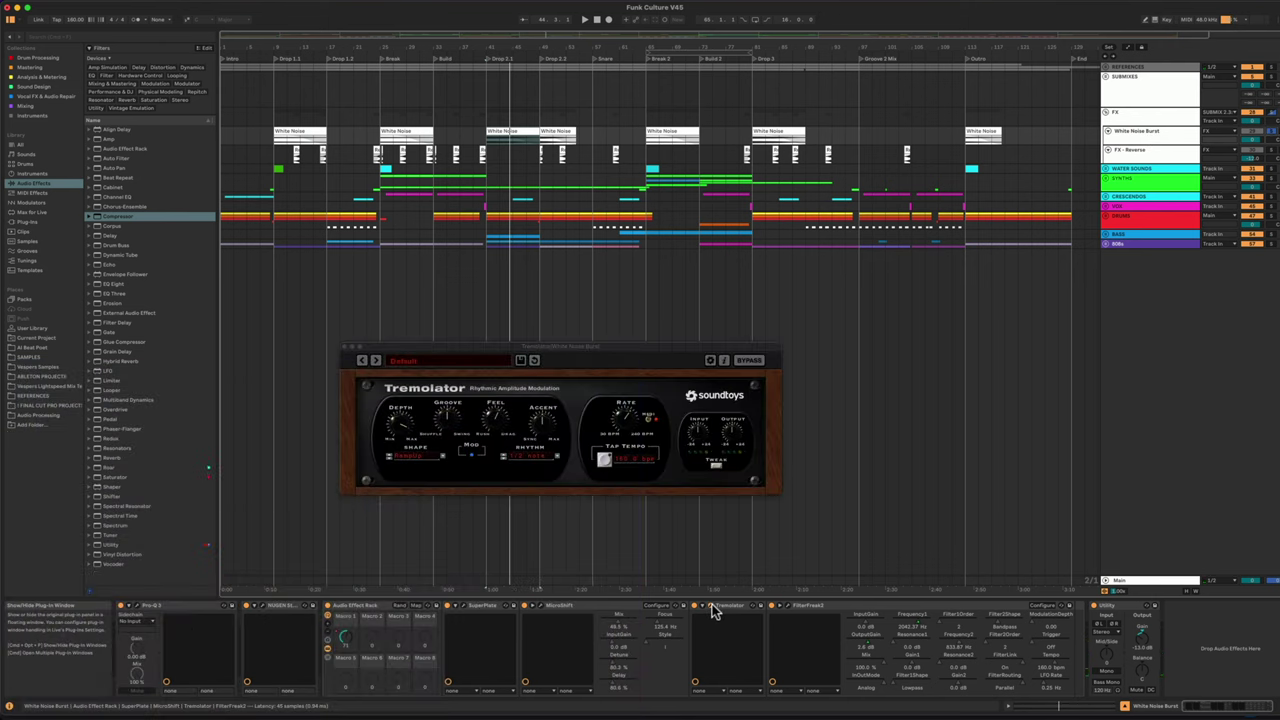
- Check the Tremolator's Tweak controls and close its window, and audition the FX - Reverse clip just before Break 2 in solo
drag(638, 352, 646, 283)
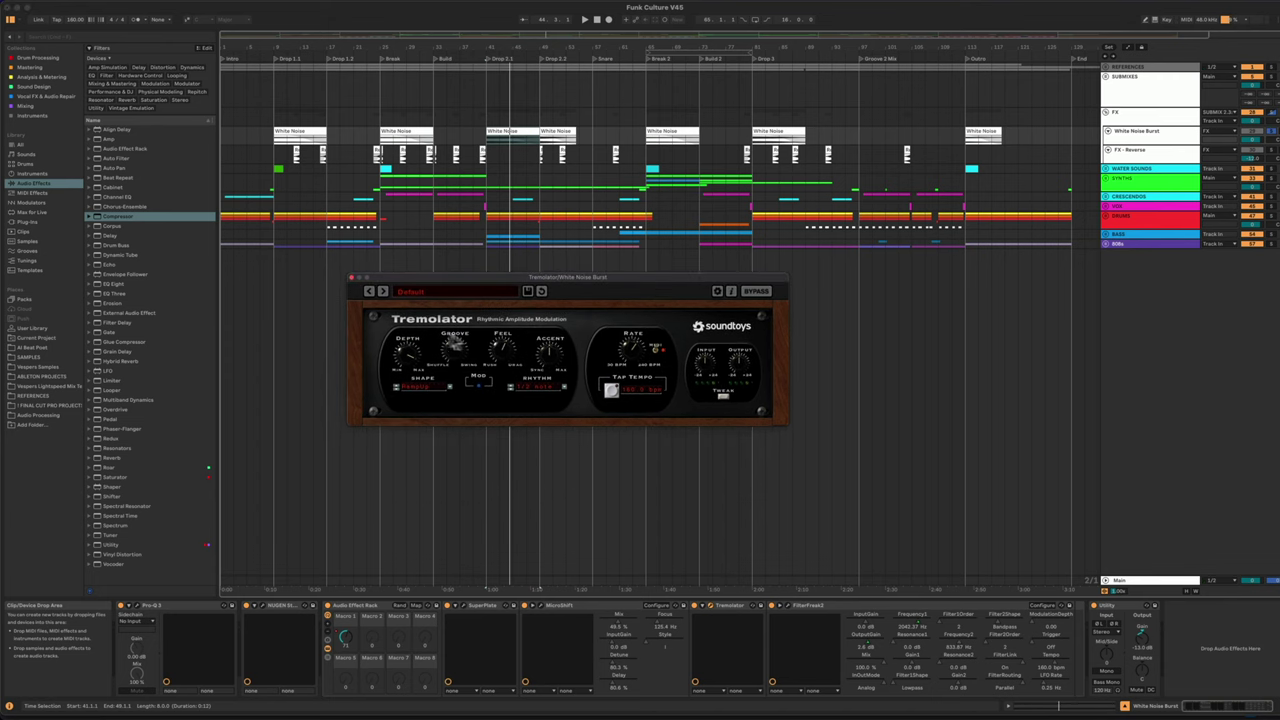
click(723, 394)
click(723, 395)
click(351, 279)
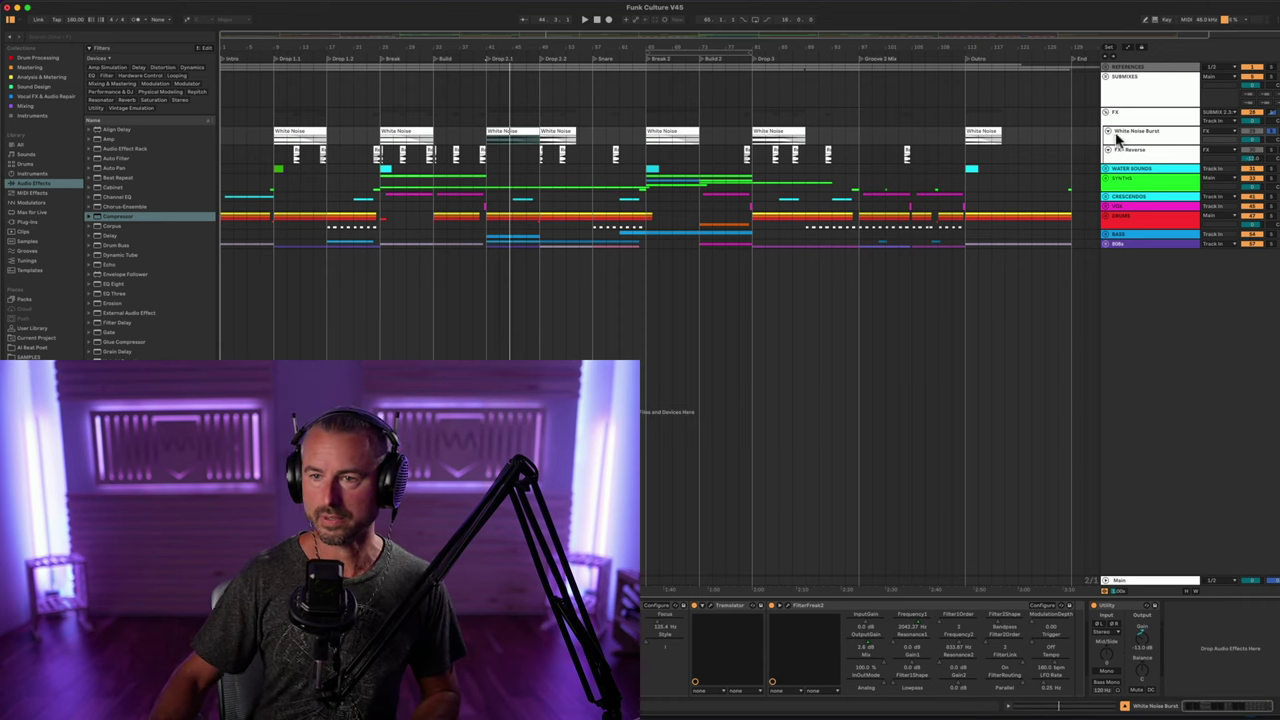
click(616, 152)
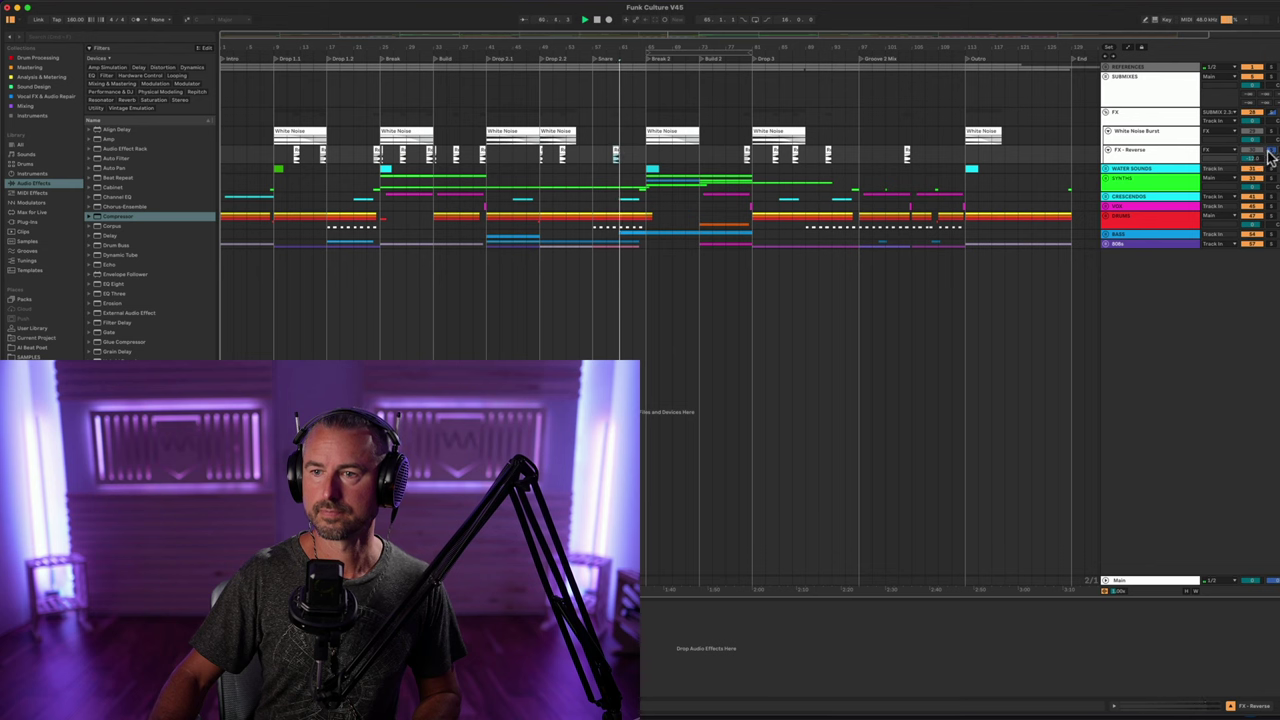
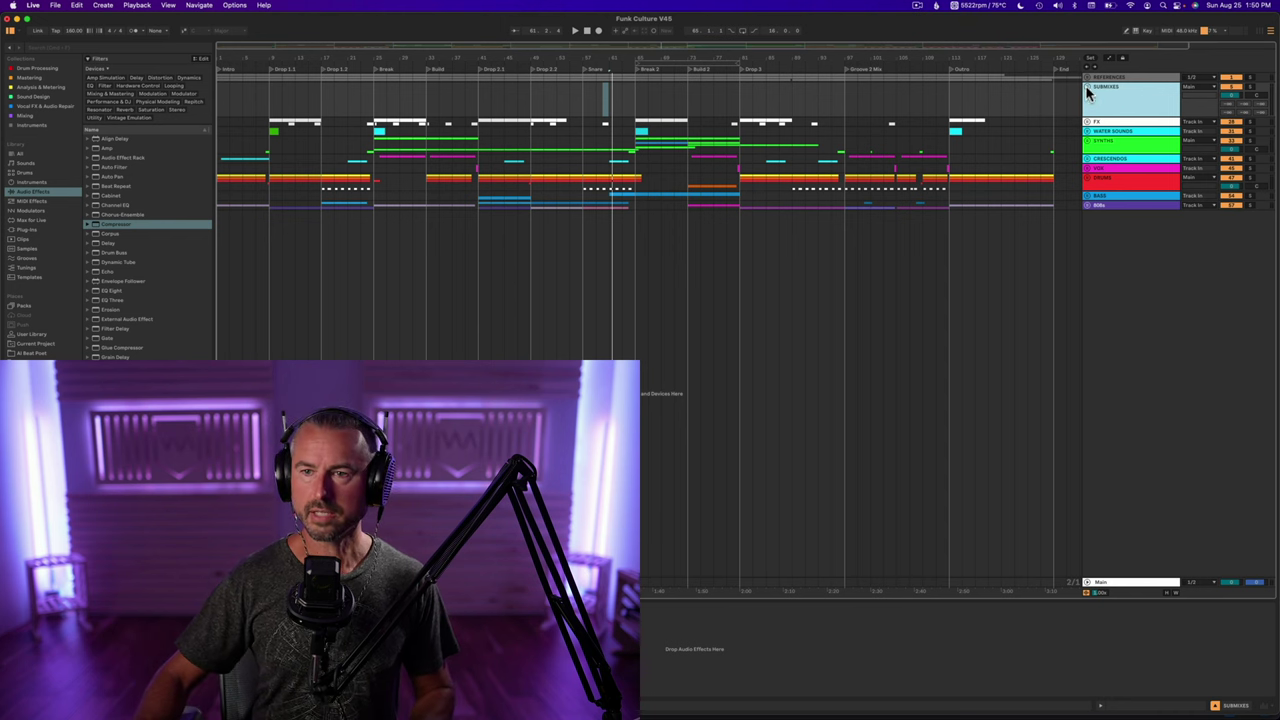
- Expand the SUBMIXES group and look over its submix tracks from SUBMIX 1: MIXBUS down to the collapsed song groups
click(1086, 86)
scroll(1122, 201, up, 3)
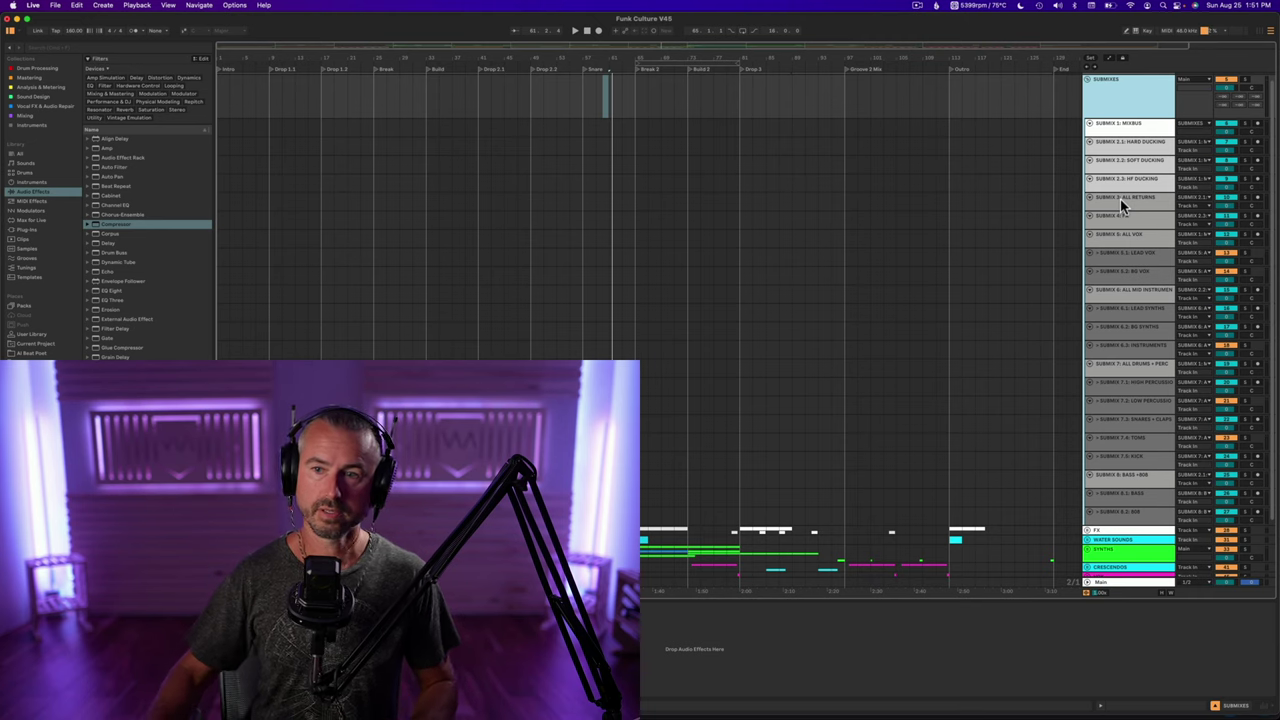
scroll(1148, 340, down, 3)
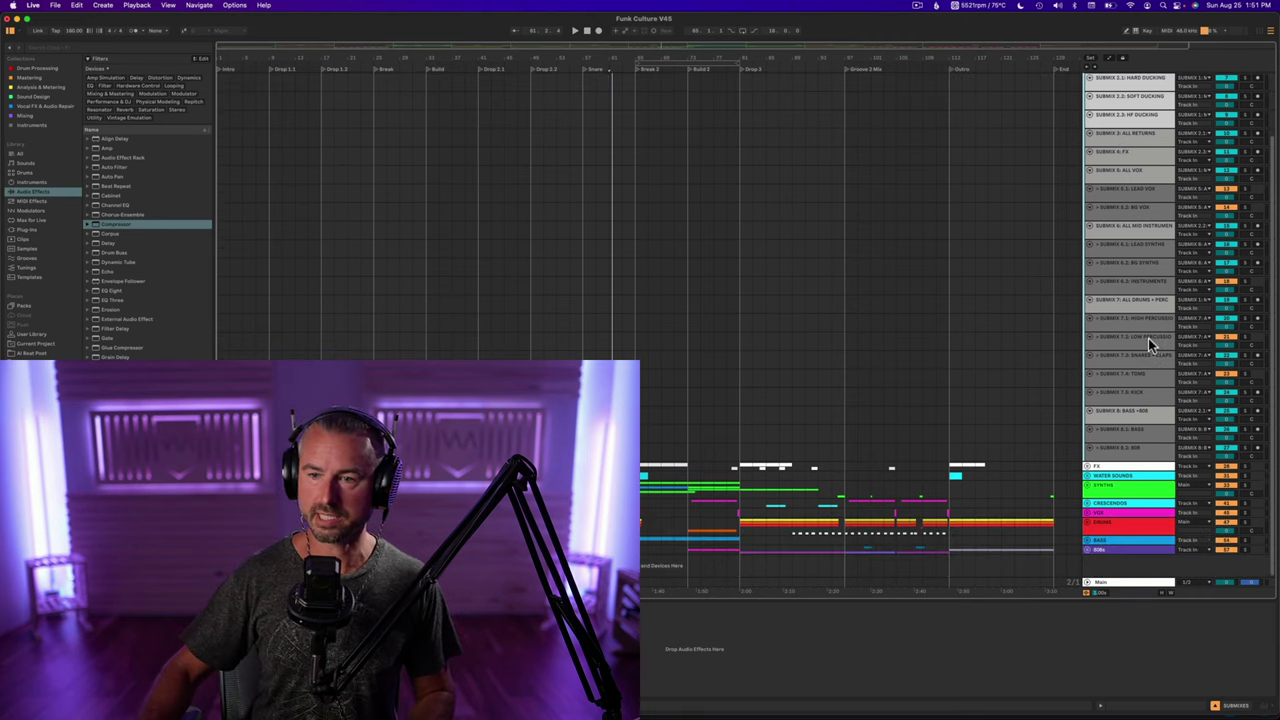
click(1132, 491)
click(1119, 524)
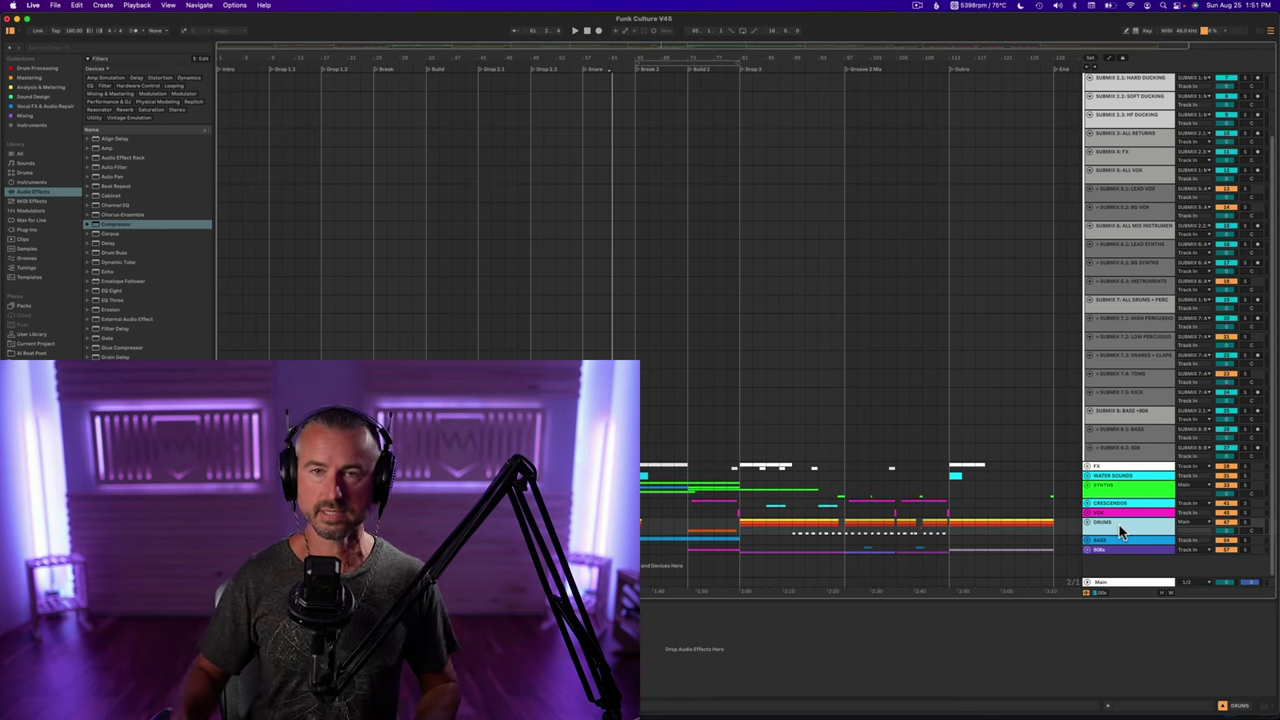
scroll(1139, 335, up, 3)
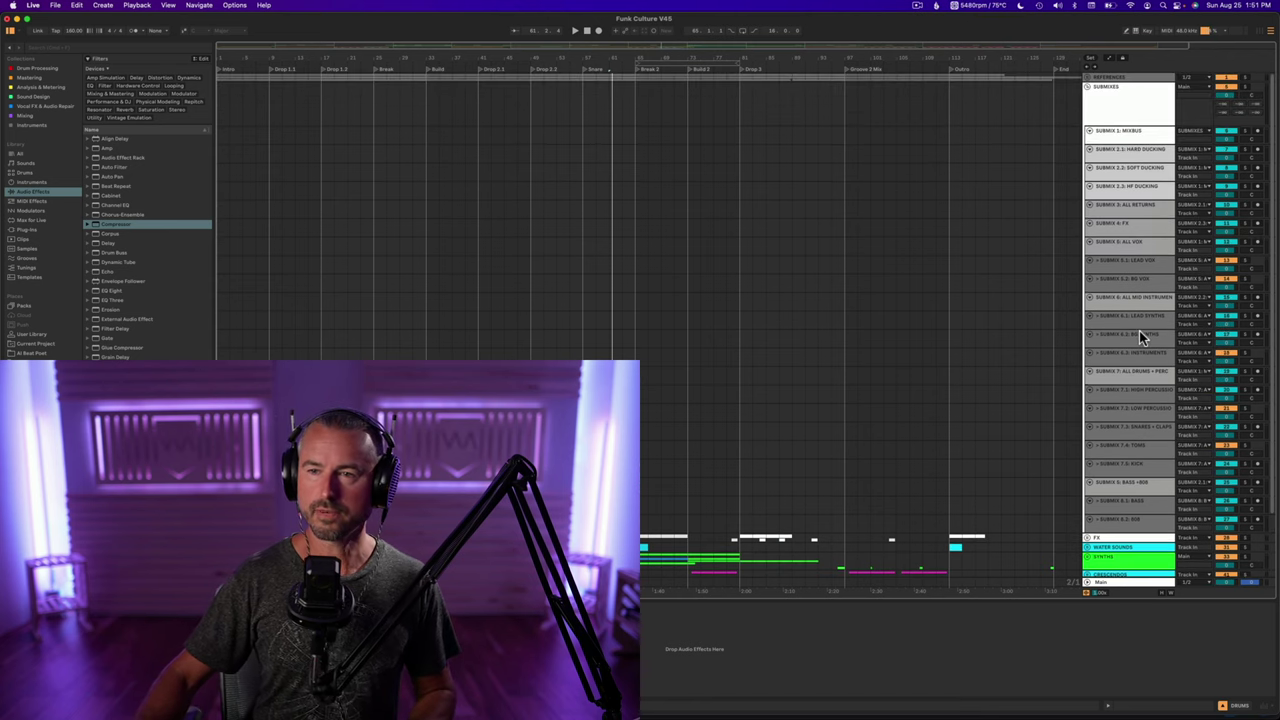
scroll(1139, 330, down, 1)
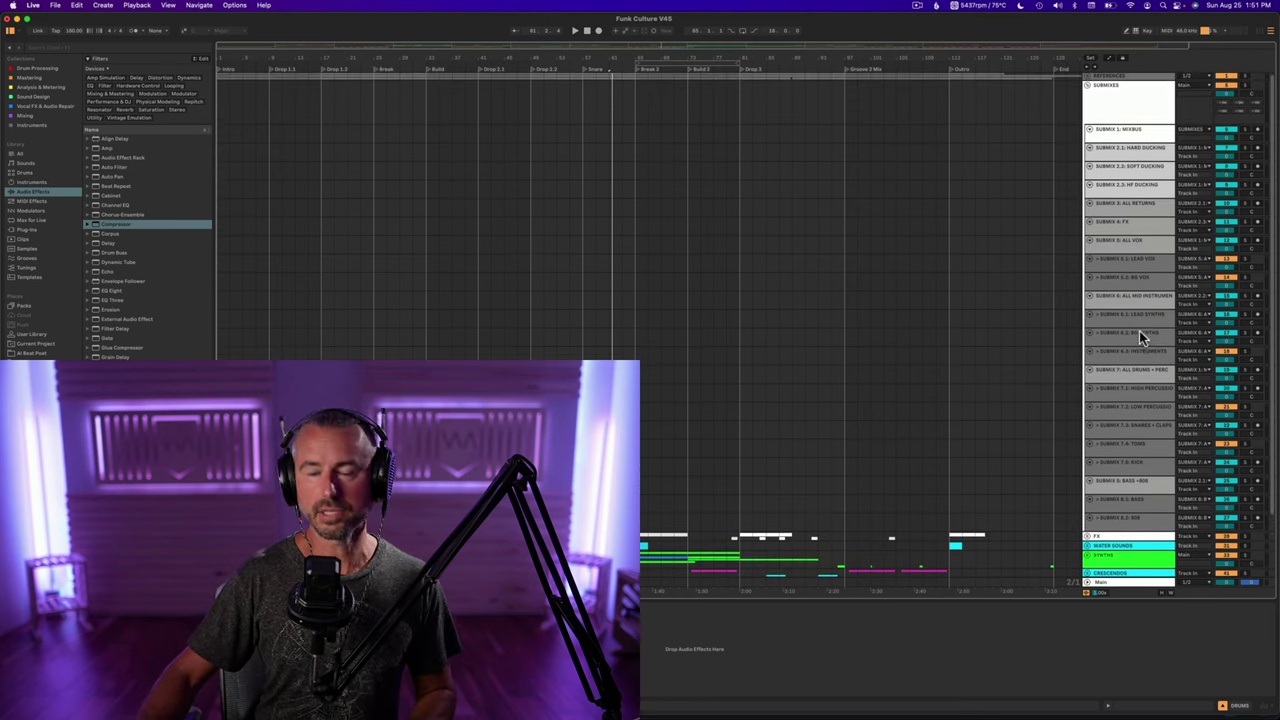
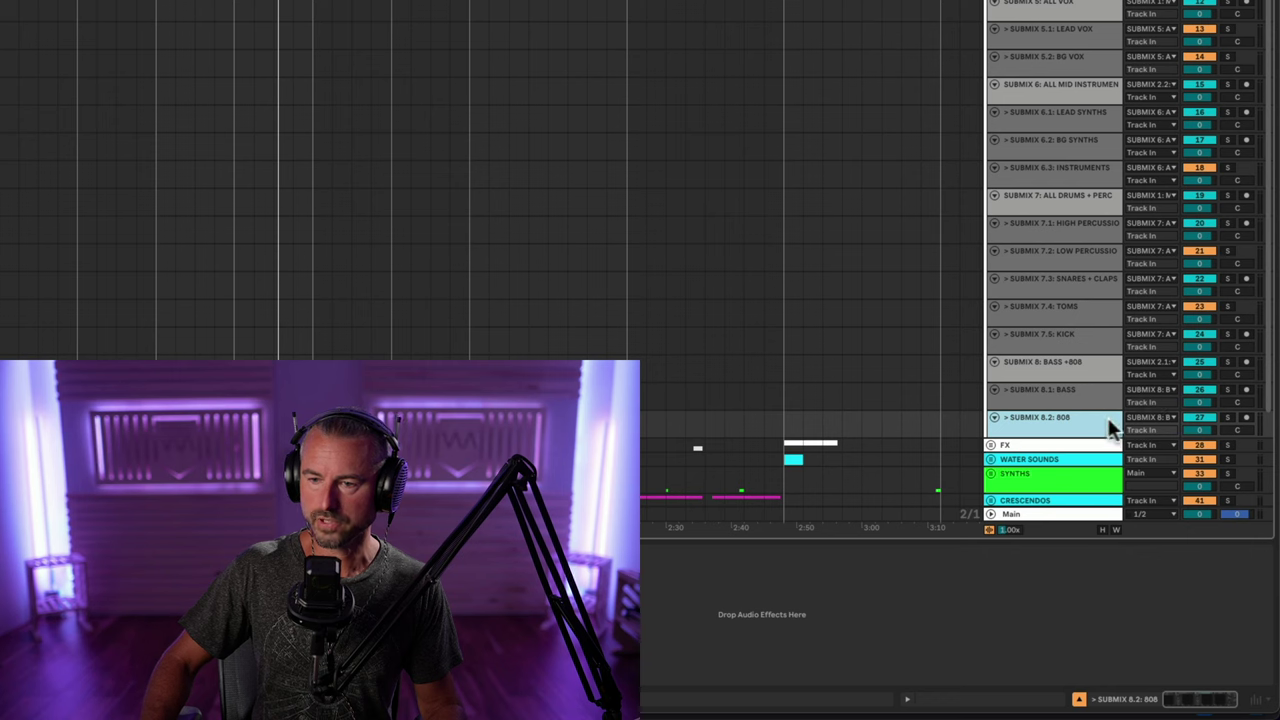
- Choose SUBMIX 8: BASS +808 as the output of SUBMIX 8.1: BASS, and select the SUBMIX 8 track to review its routing
click(1151, 389)
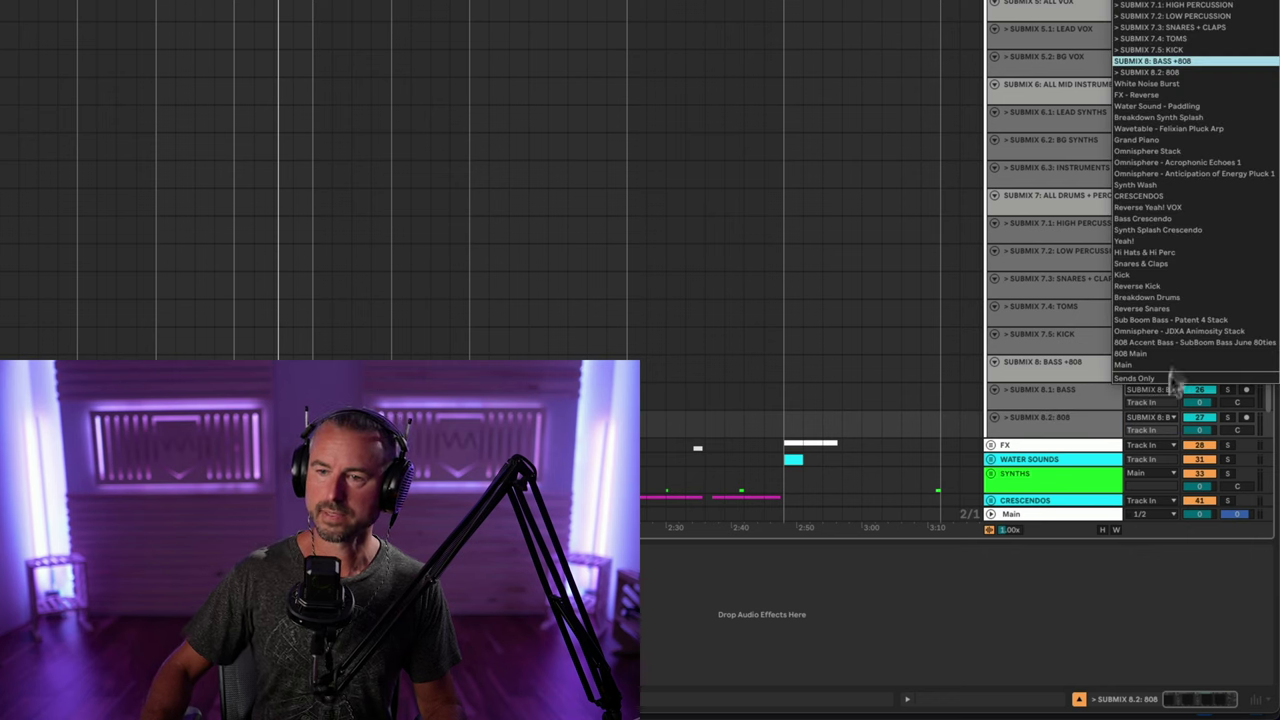
click(1172, 61)
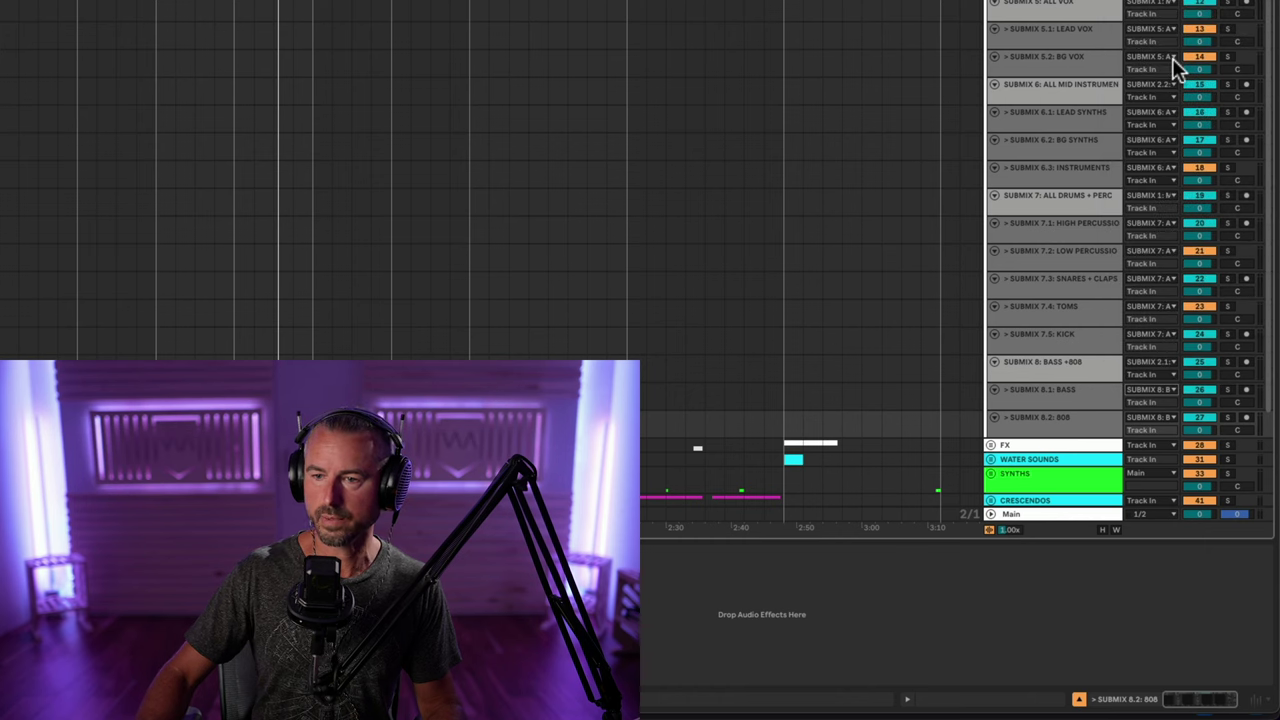
click(1070, 367)
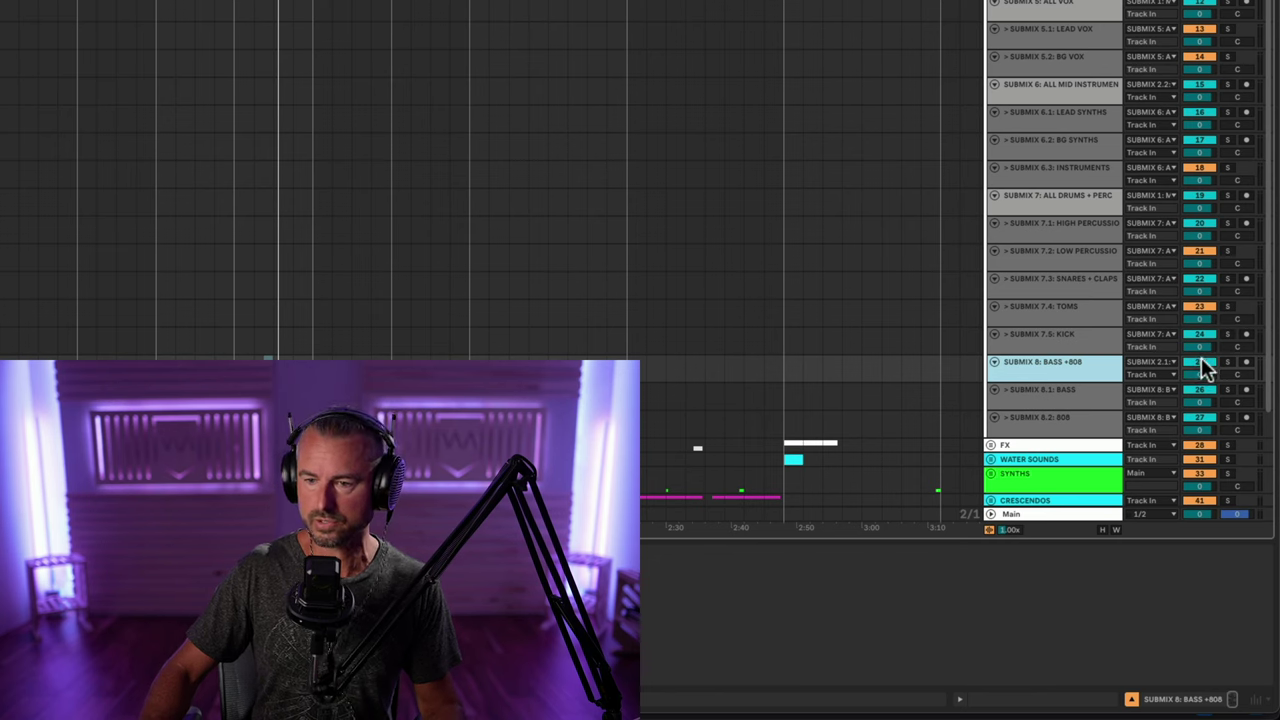
drag(1157, 362, 1051, 366)
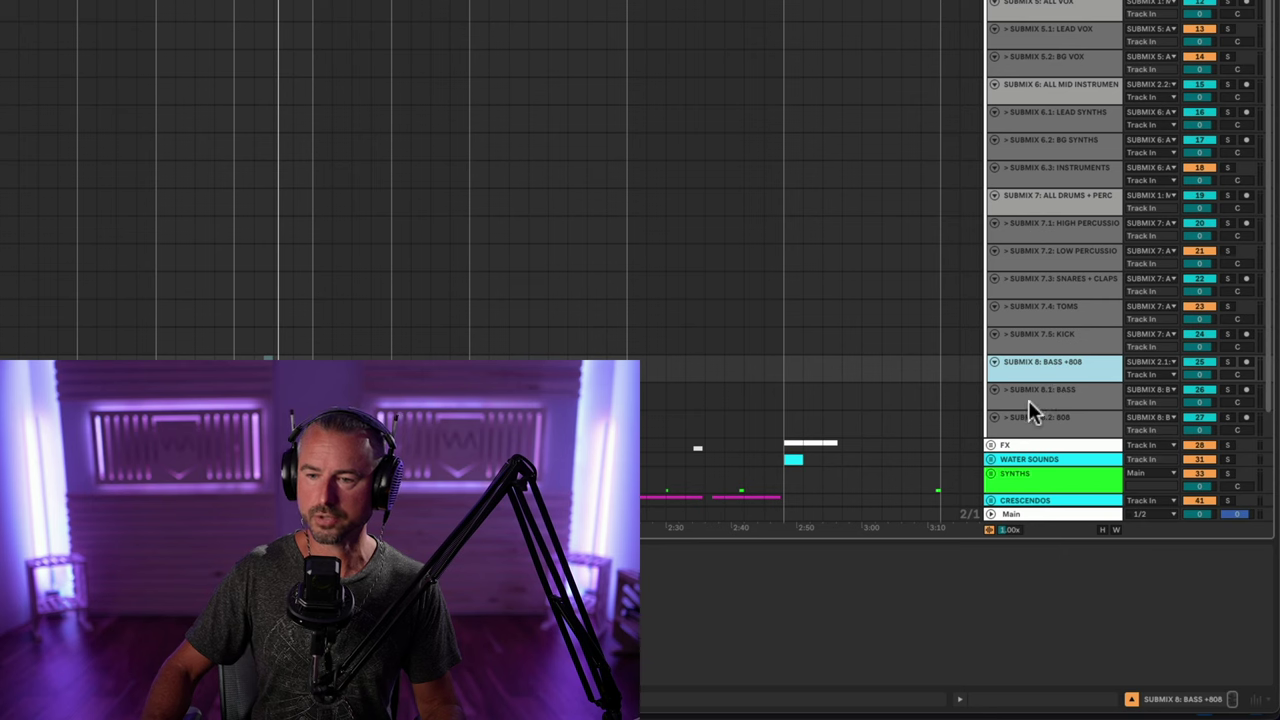
- Fold the SUBMIX 8.1: BASS and SUBMIX 8.2: 808 tracks and select their parent, SUBMIX 8: BASS +808
click(1000, 418)
click(993, 413)
click(994, 390)
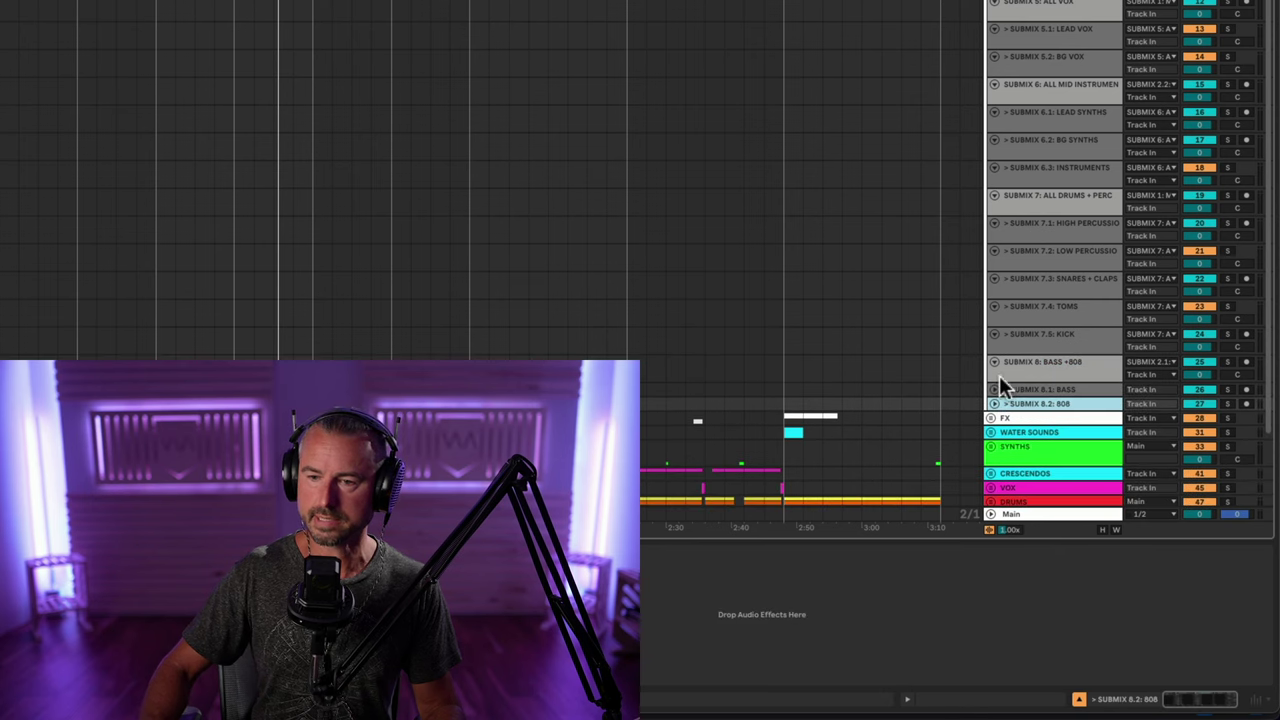
click(1043, 366)
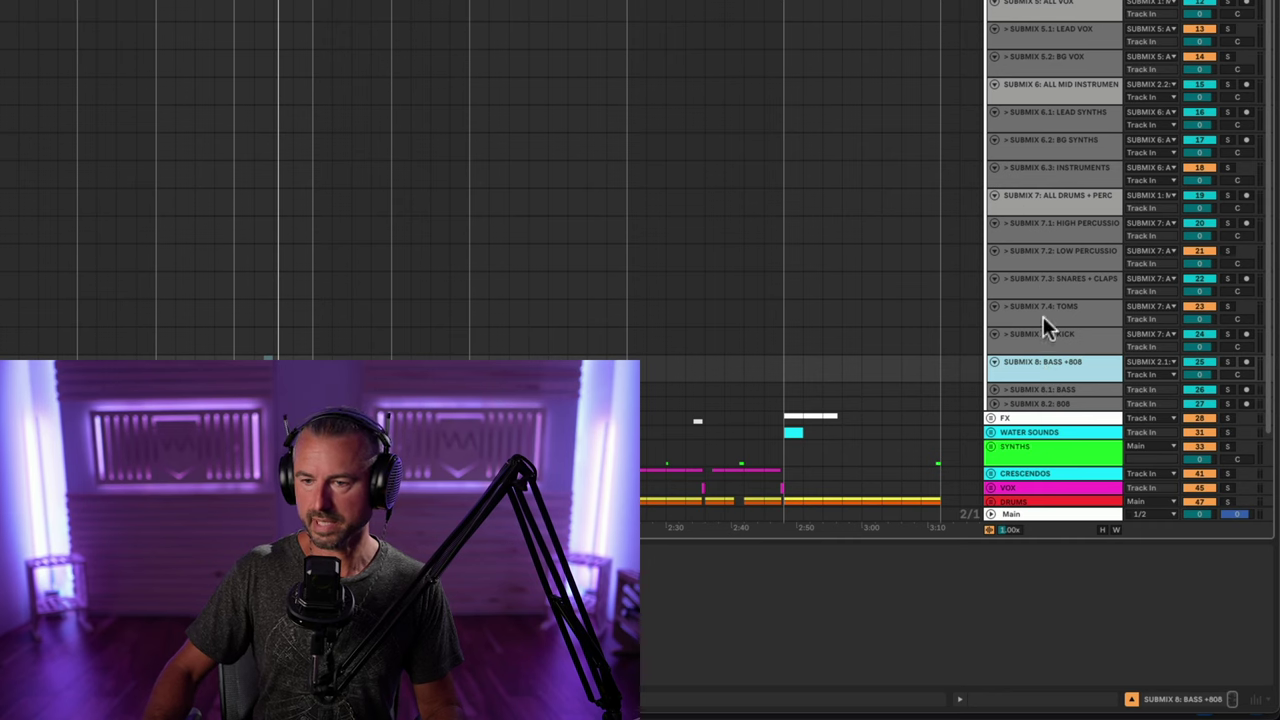
- Go through the SUBMIX 7 kick, percussion, toms, and snares and claps tracks, ending on SUBMIX 7: ALL DRUMS + PERC
click(1043, 337)
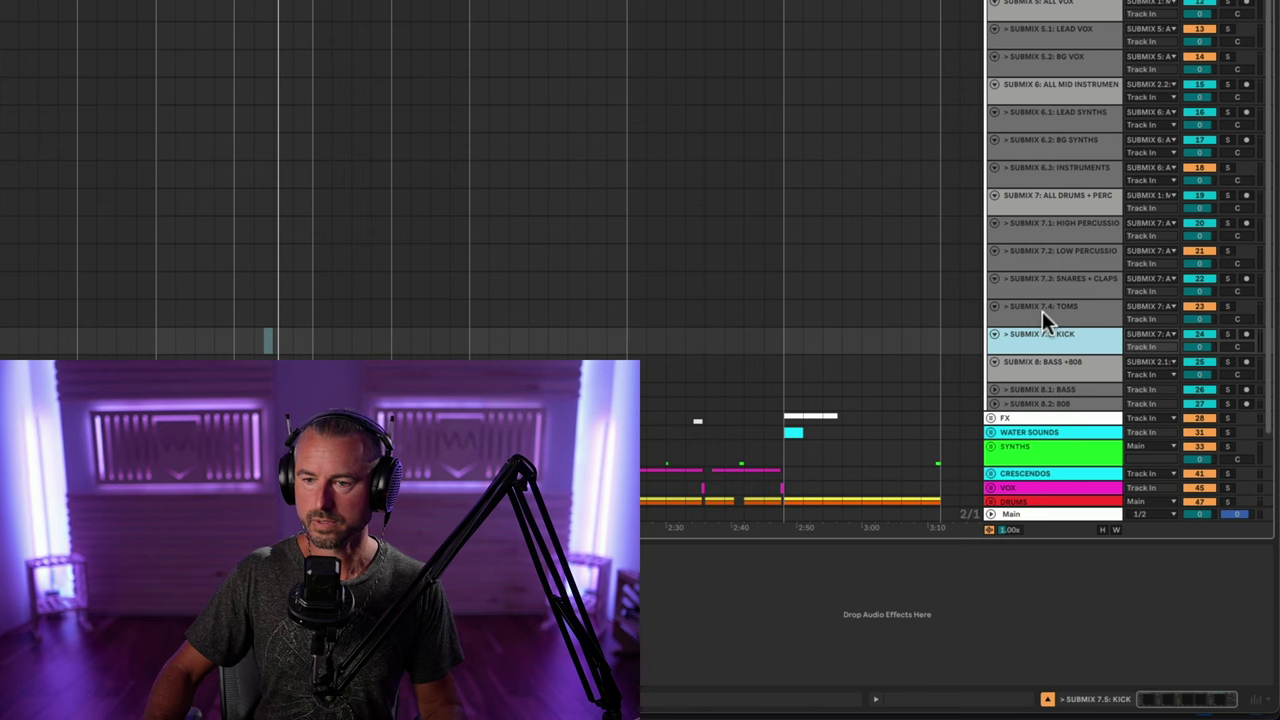
click(1040, 226)
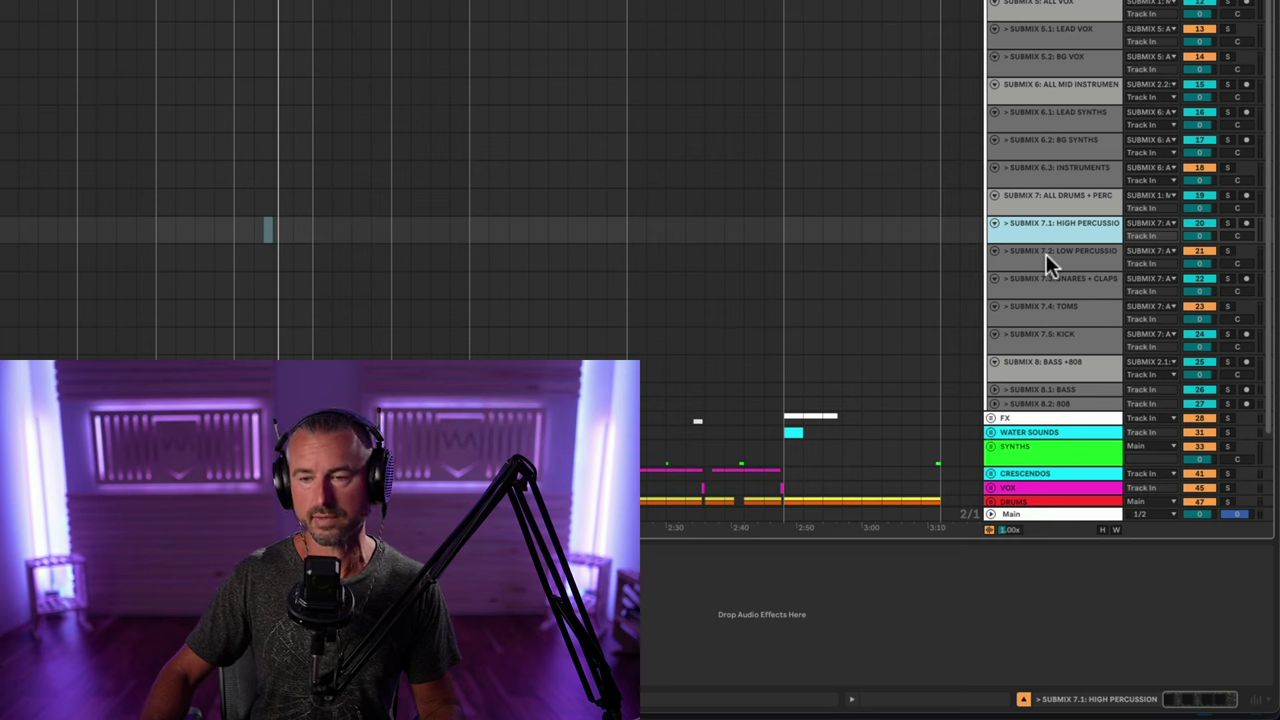
click(1047, 333)
click(1051, 312)
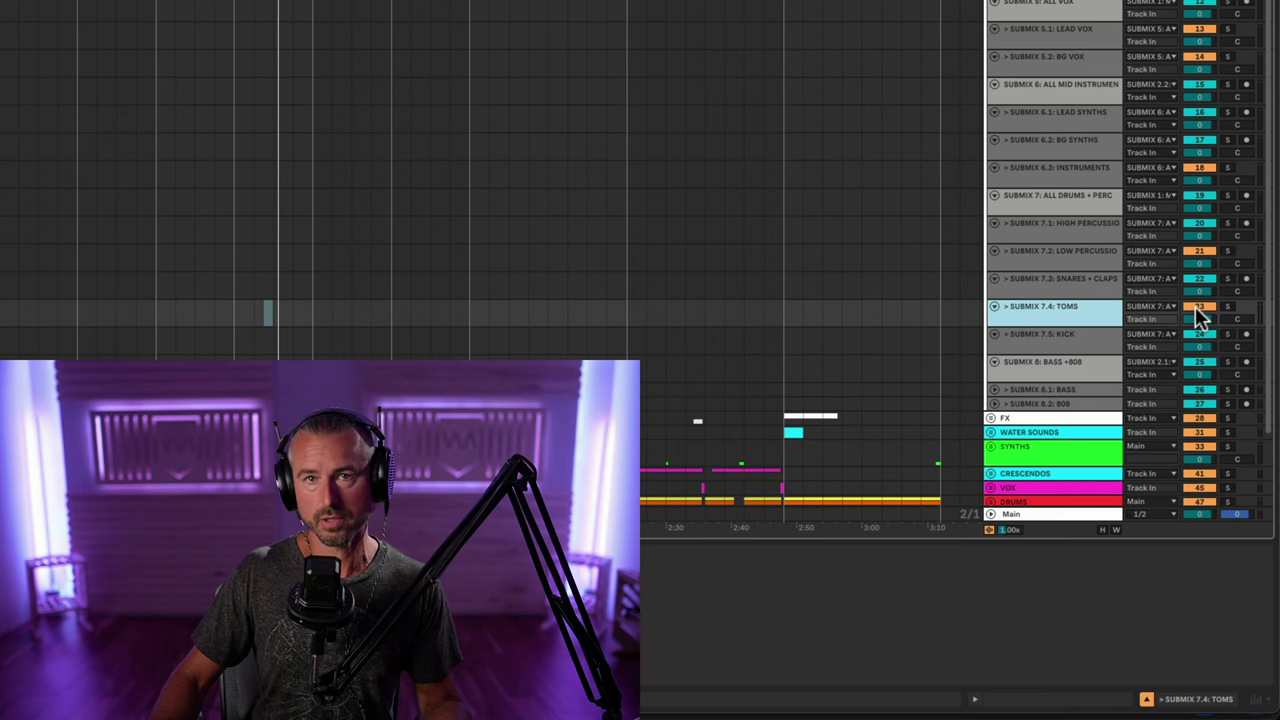
click(1063, 286)
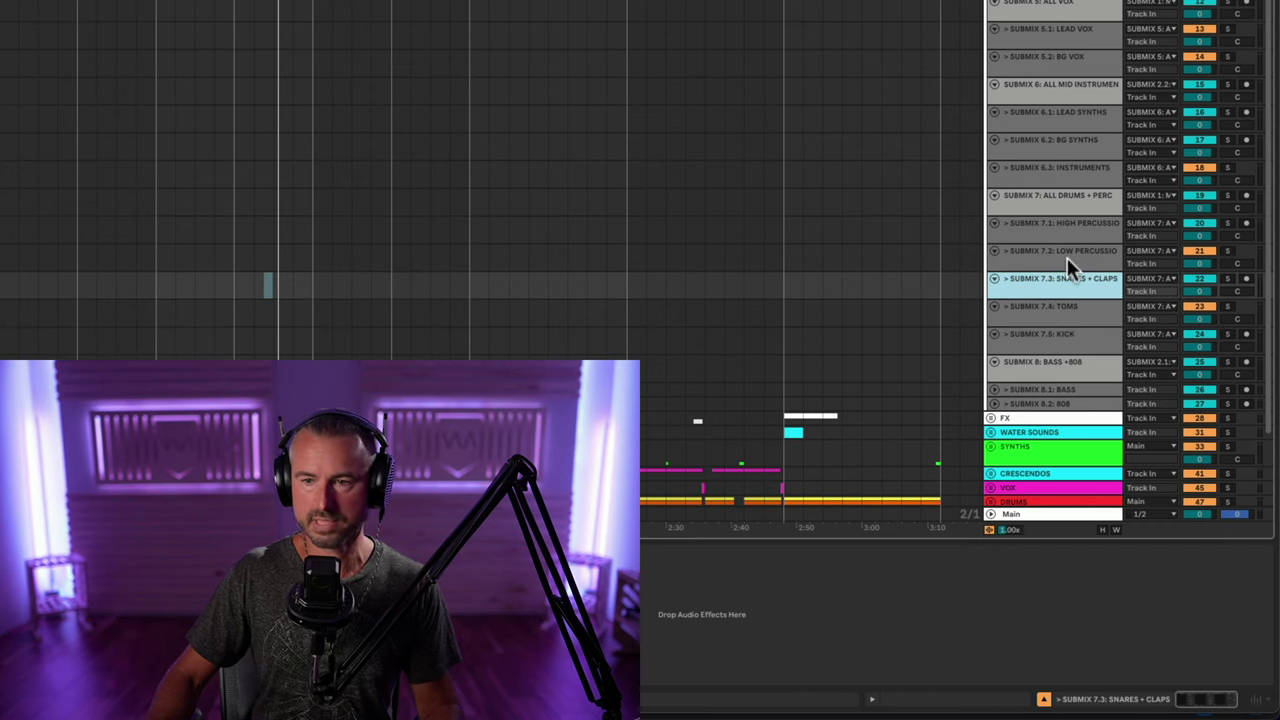
click(1057, 254)
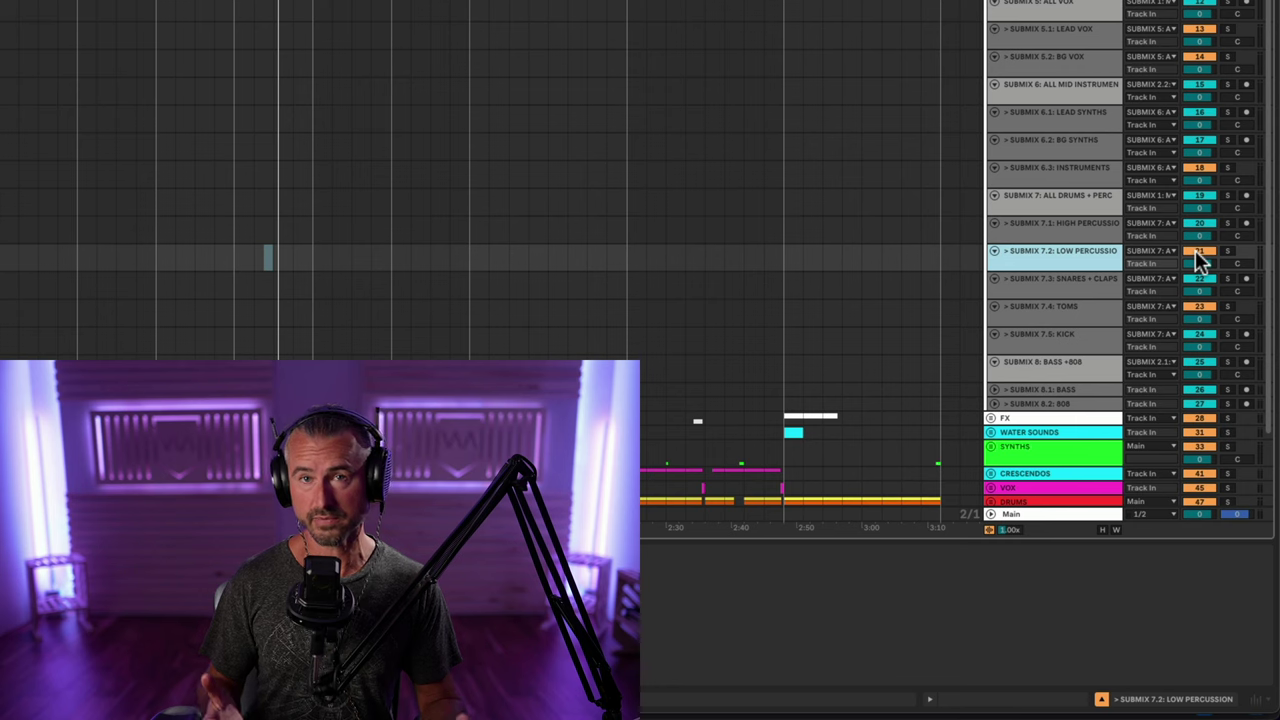
click(1052, 225)
click(1071, 203)
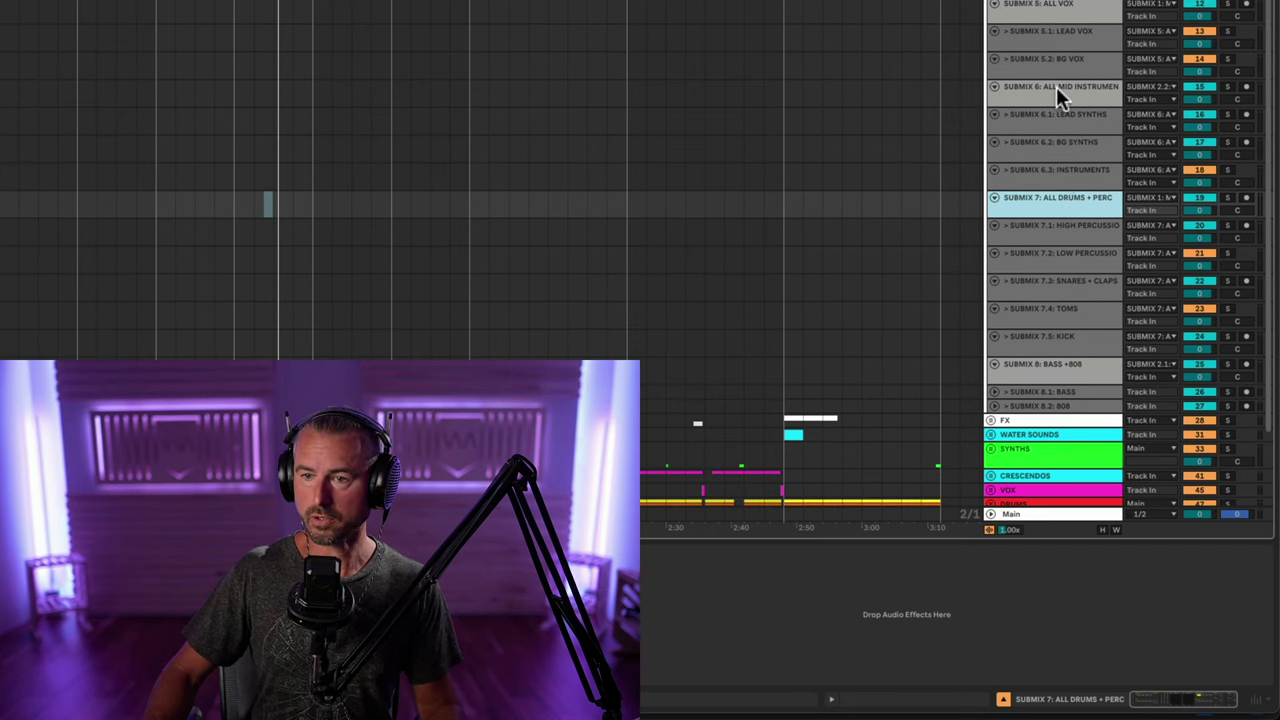
- Review the SUBMIX 6 child tracks one by one: INSTRUMENTS, BG SYNTHS and LEAD SYNTHS
click(1060, 170)
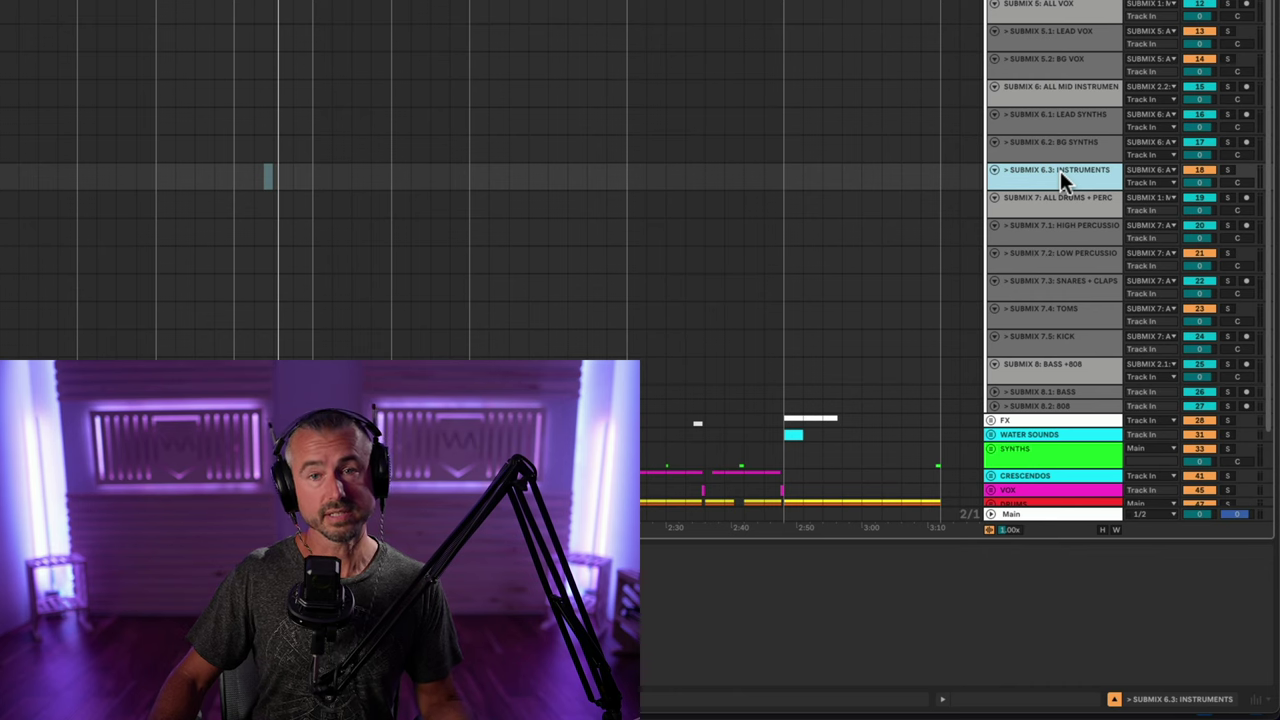
click(1059, 143)
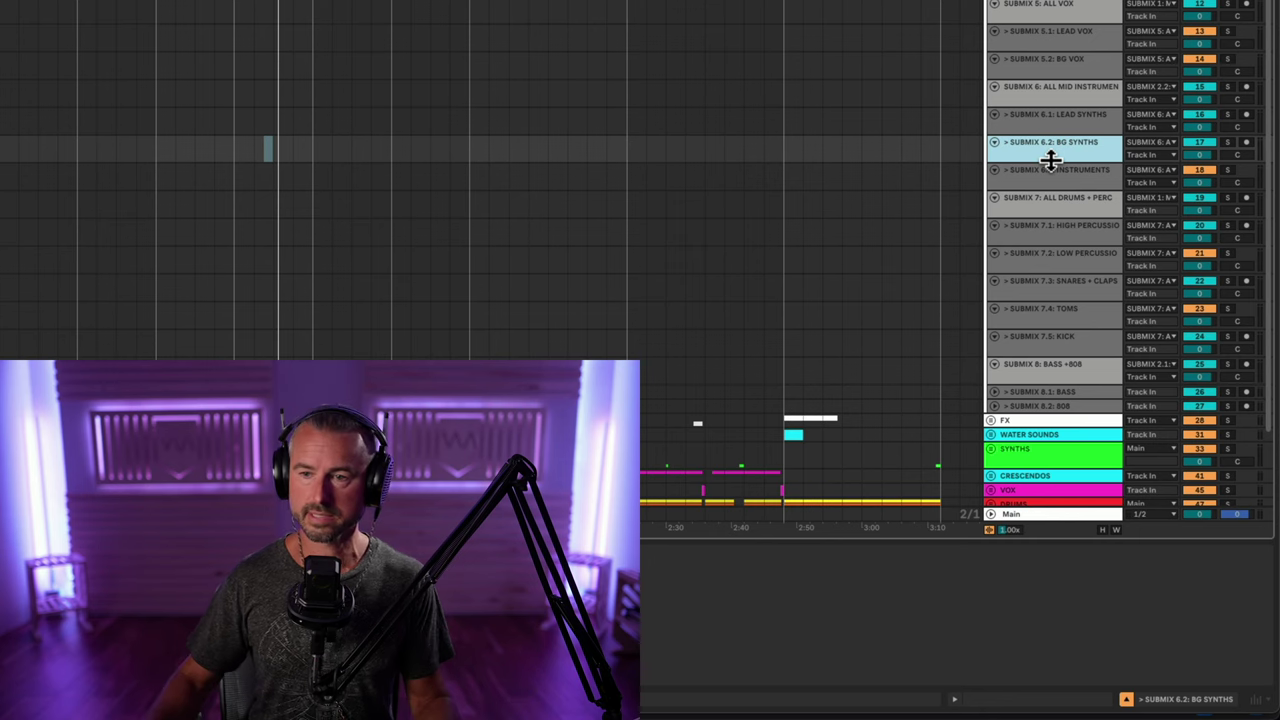
click(1044, 124)
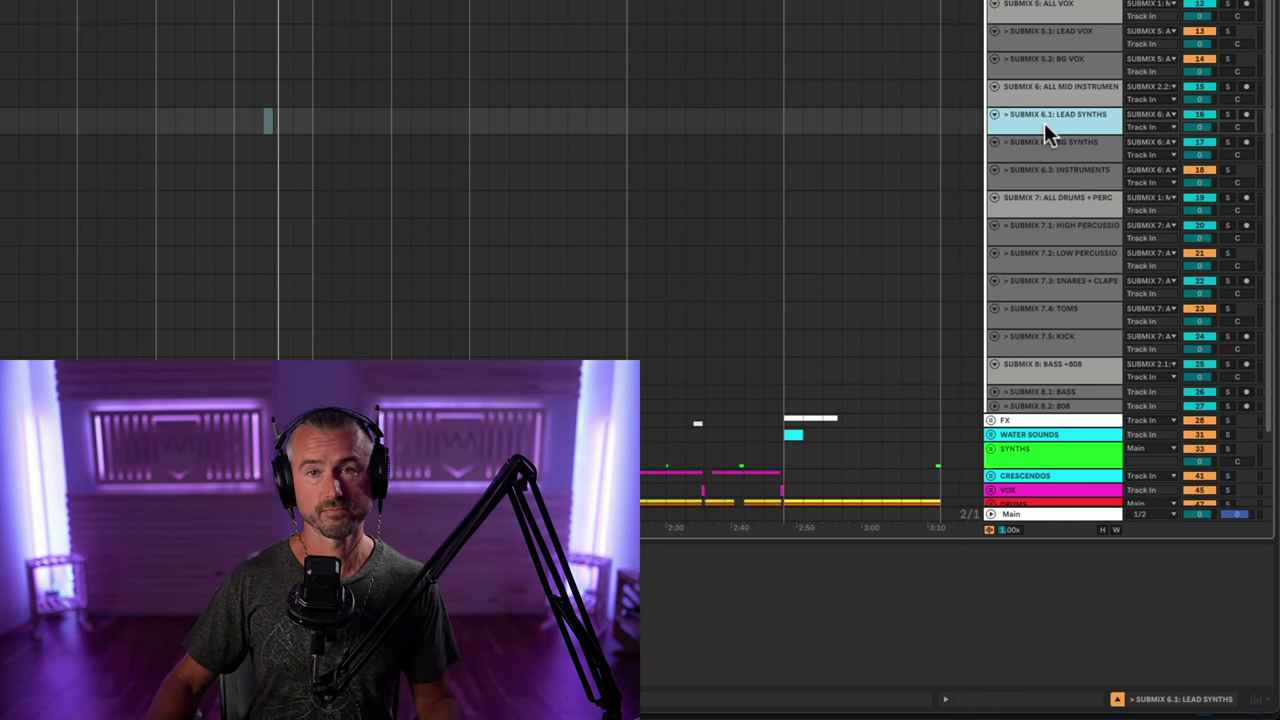
- Fold the SUBMIX 6.1, 6.2 and 6.3 tracks and select their parent, SUBMIX 6: ALL MID INSTRUMENTS
click(994, 118)
click(994, 128)
click(994, 142)
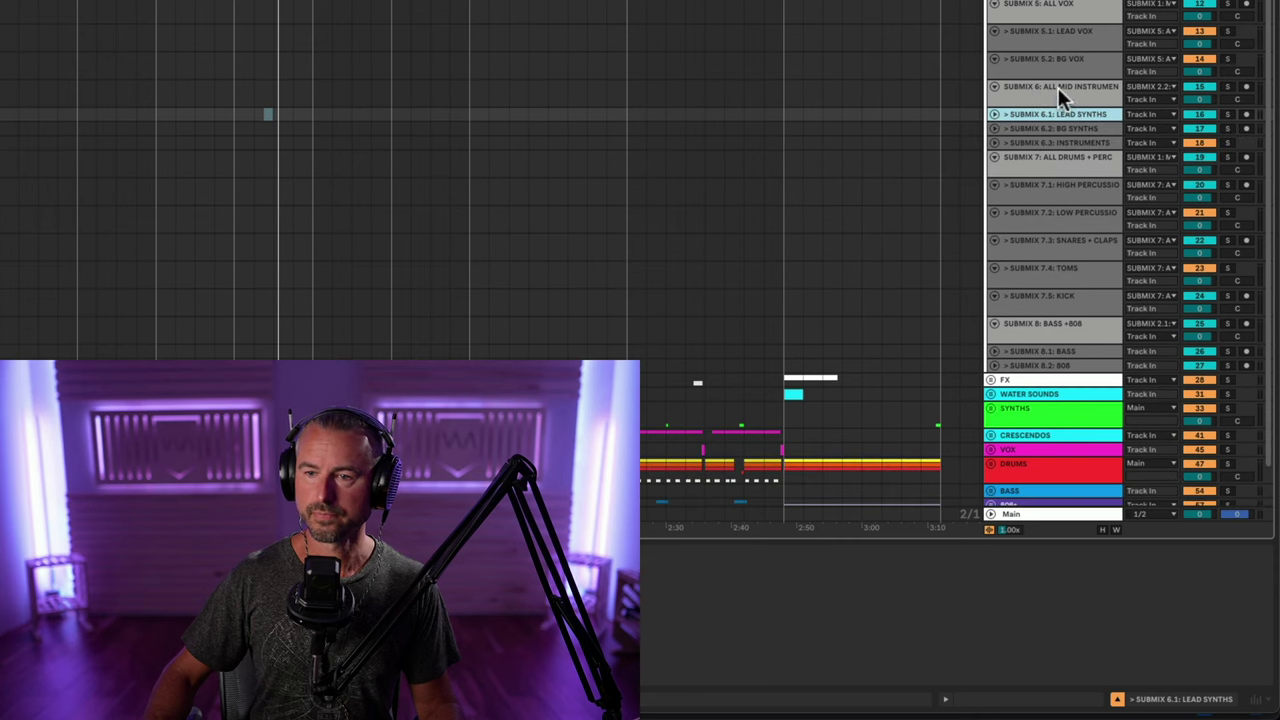
click(1057, 87)
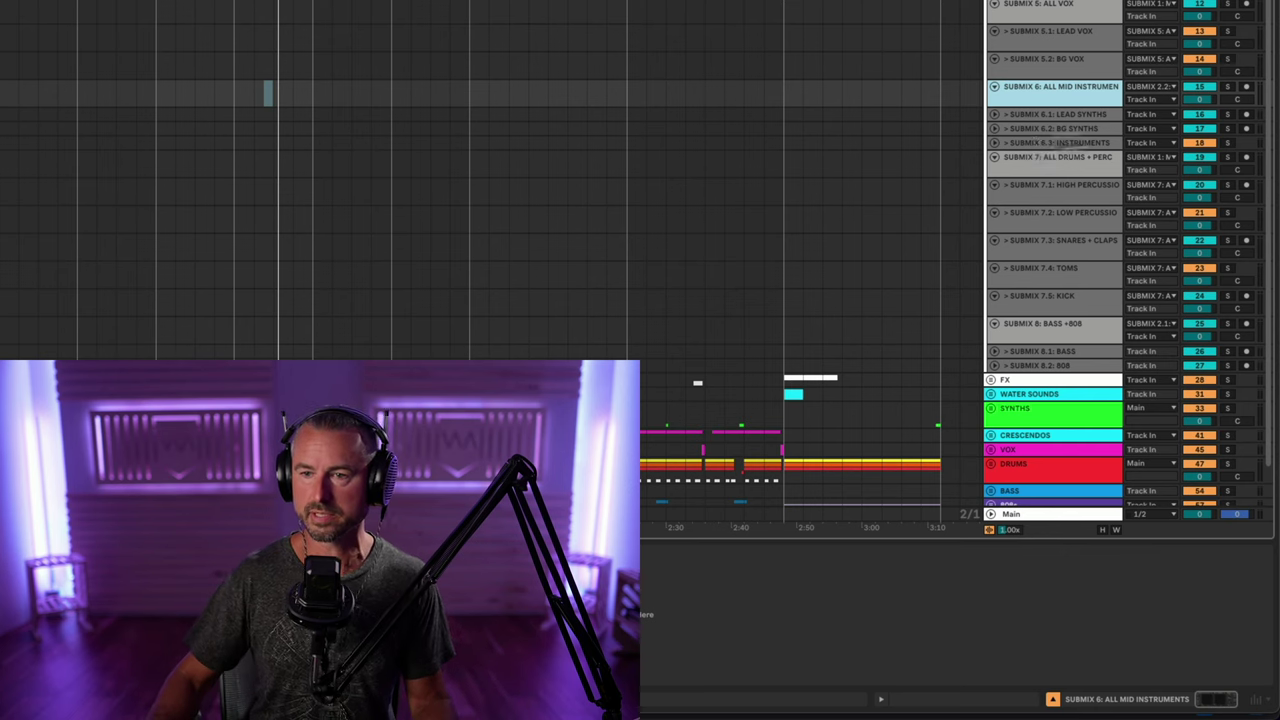
- Review the SUBMIX 5.1: LEAD VOX and SUBMIX 5.2: BG VOX tracks, ending on their parent, SUBMIX 5: ALL VOX
scroll(1034, 137, up, 6)
click(1044, 225)
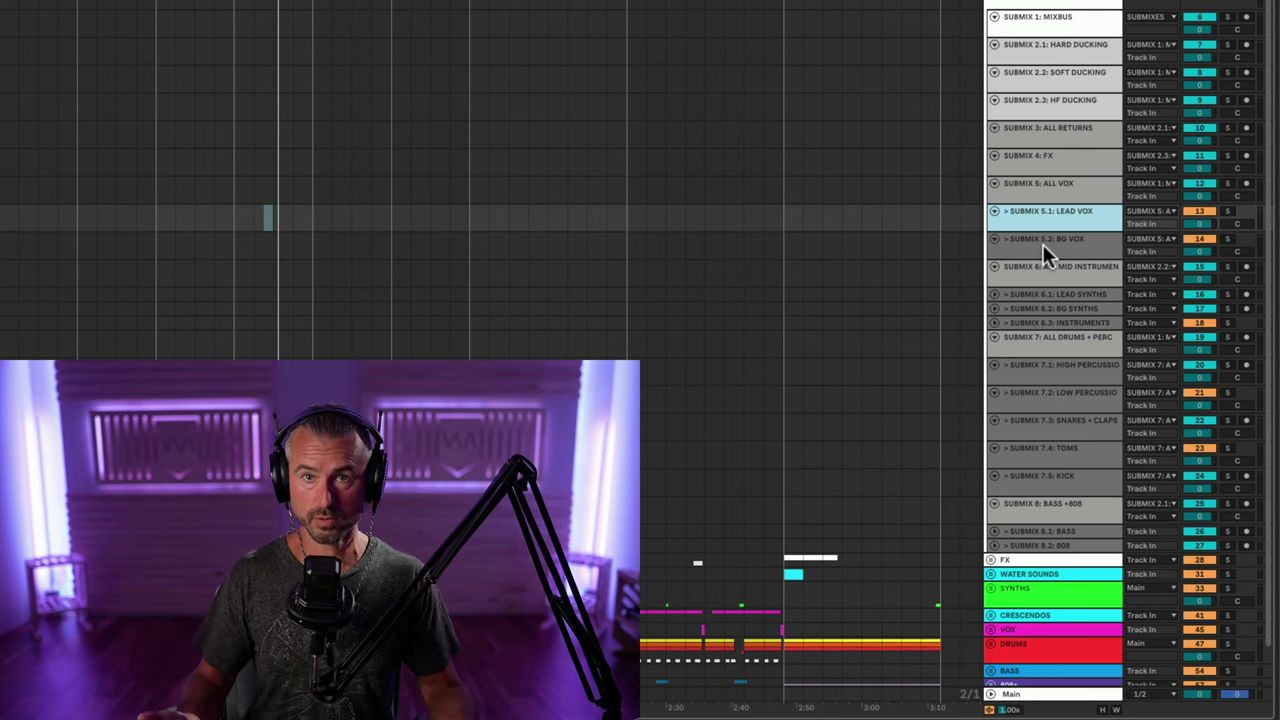
click(1042, 245)
click(1050, 229)
click(1046, 243)
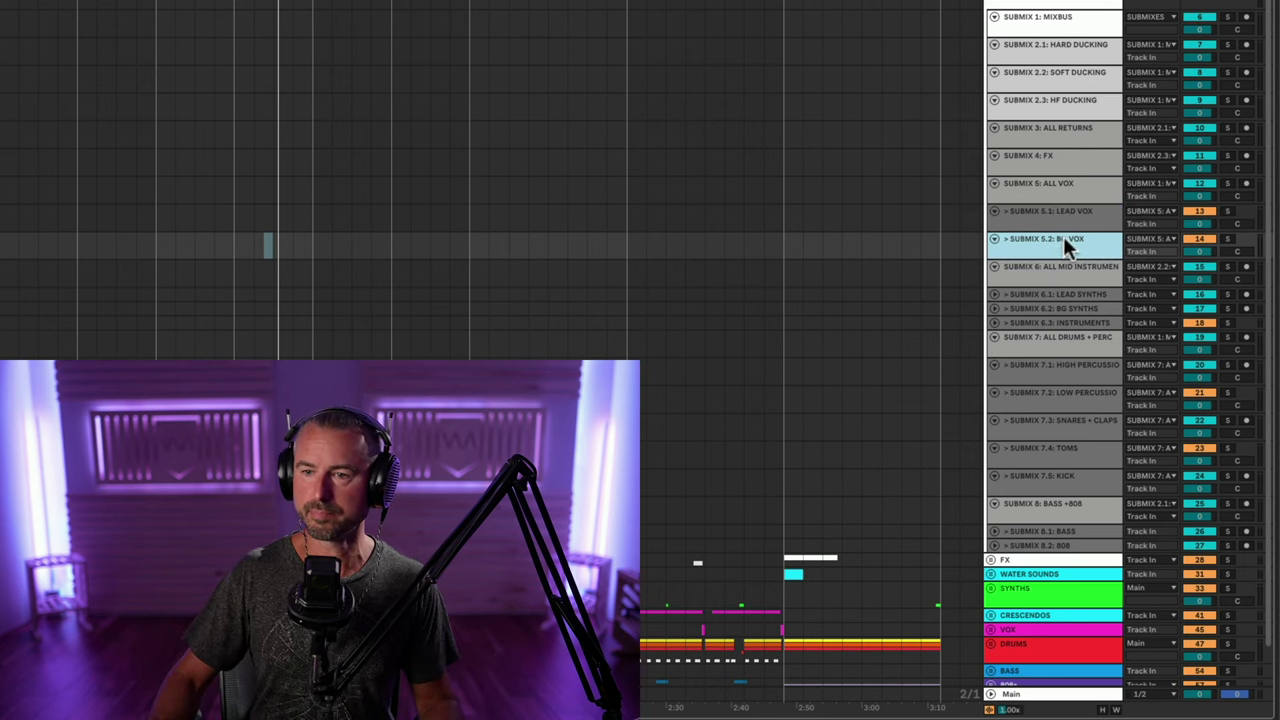
click(1055, 218)
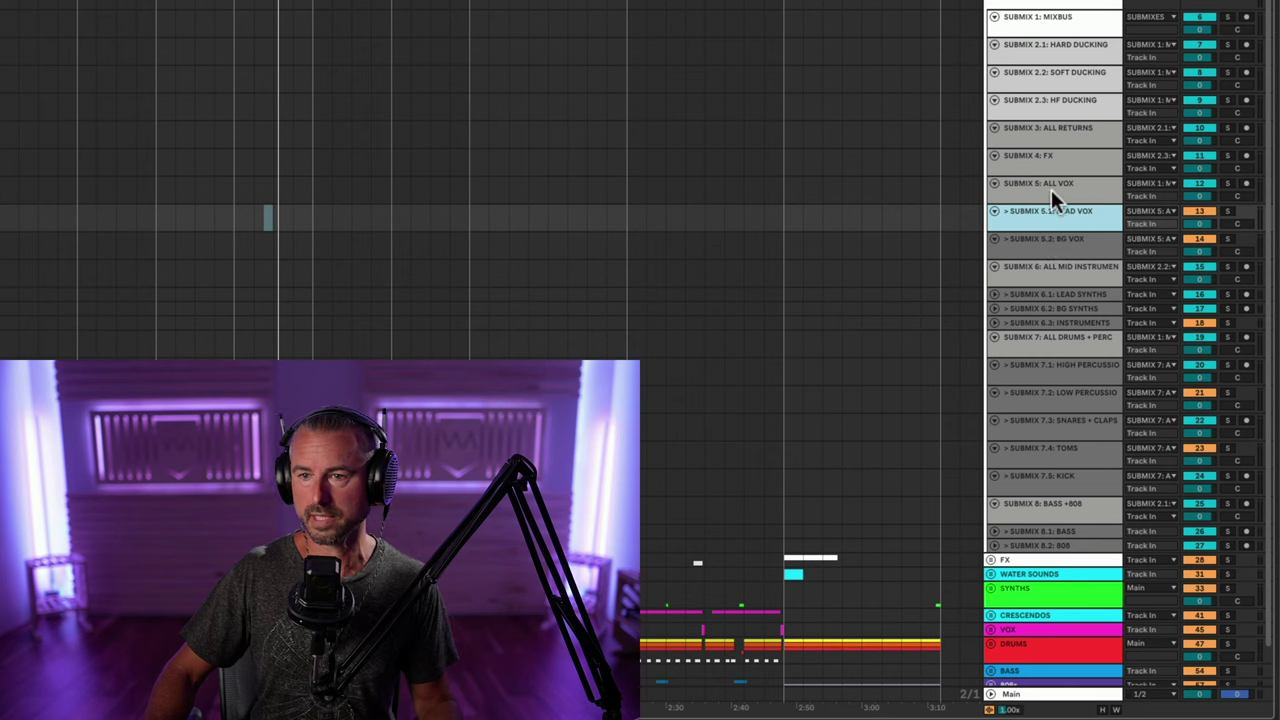
click(1053, 195)
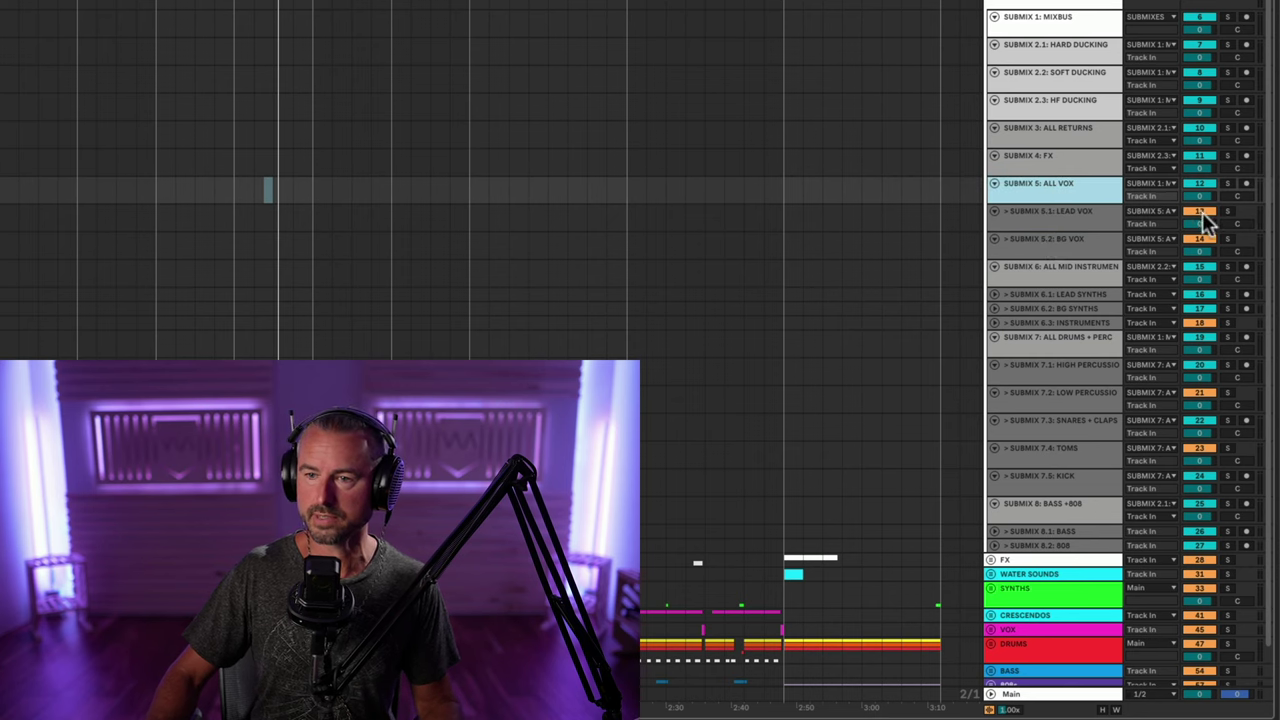
- Expand the VOX group and choose SUBMIX 1: MIXBUS as its audio output
scroll(1067, 450, down, 2)
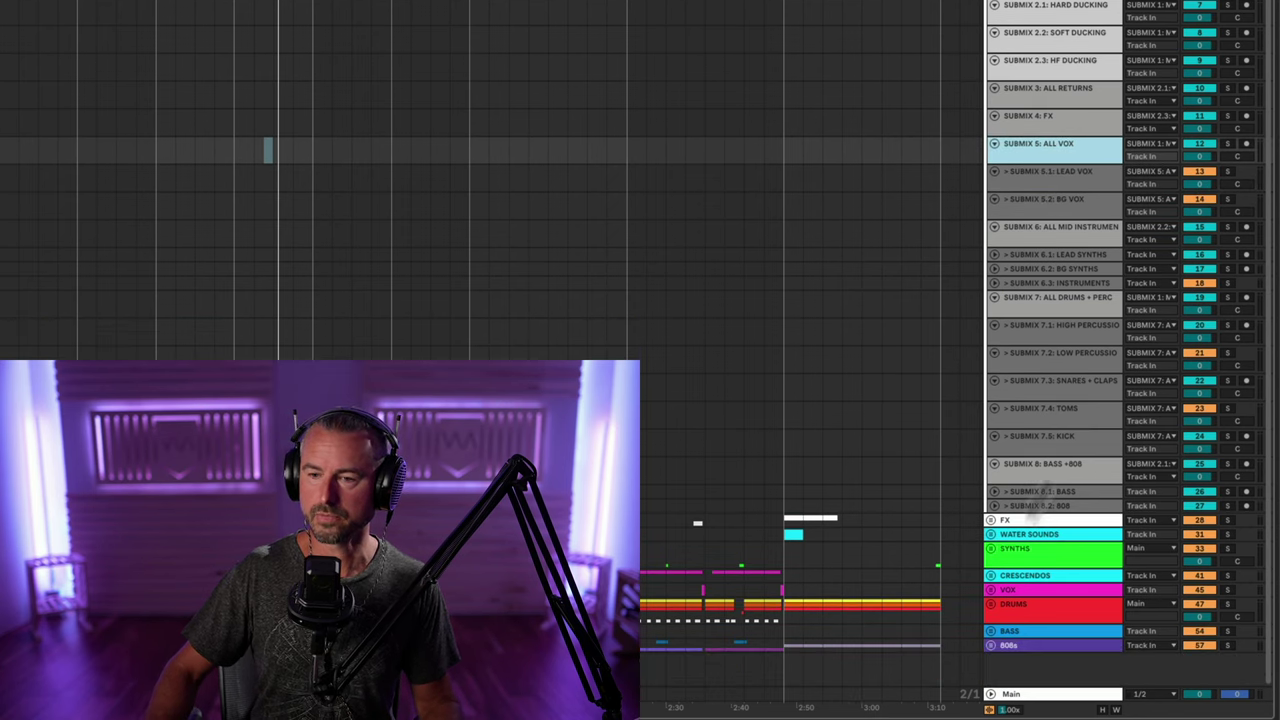
click(991, 590)
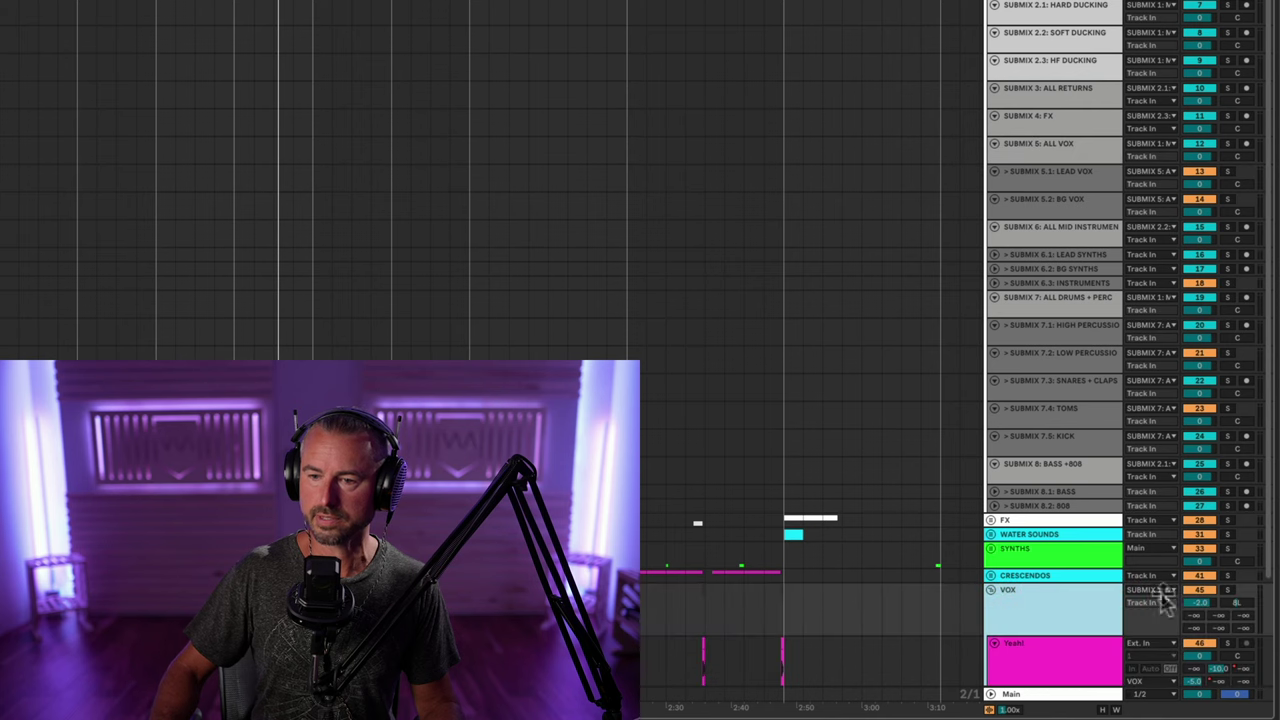
click(1150, 590)
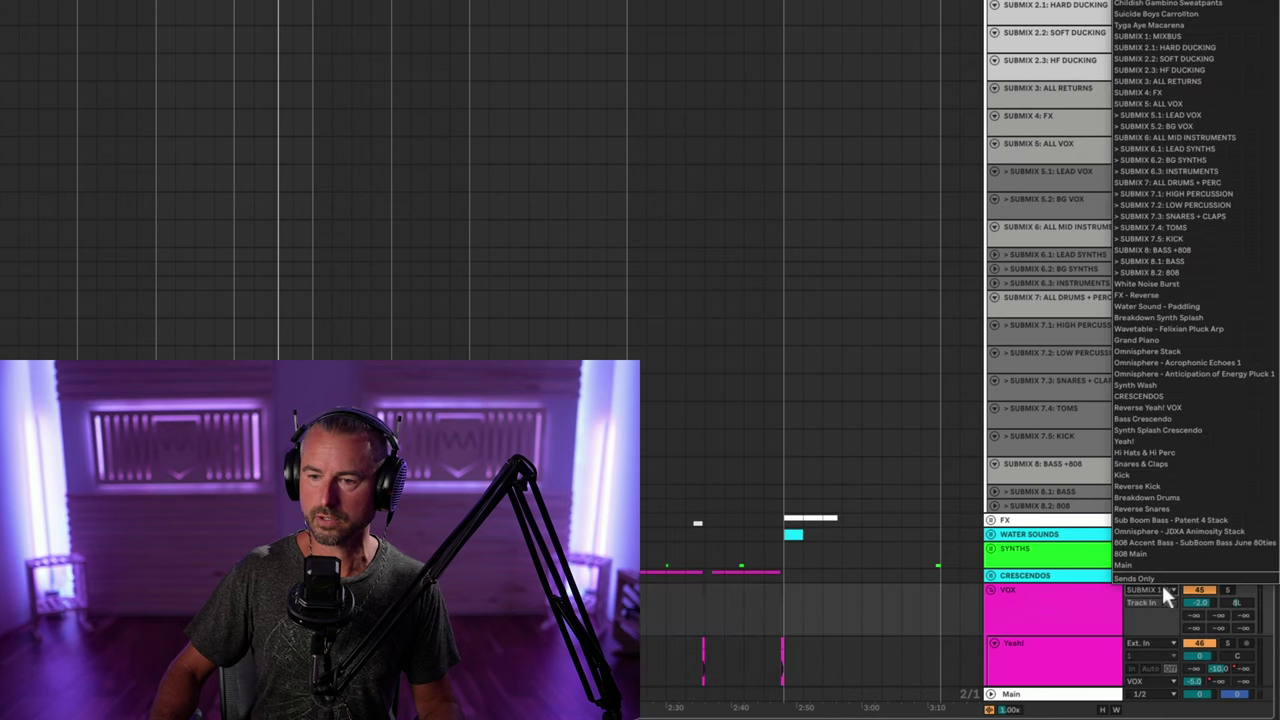
click(1170, 38)
click(995, 588)
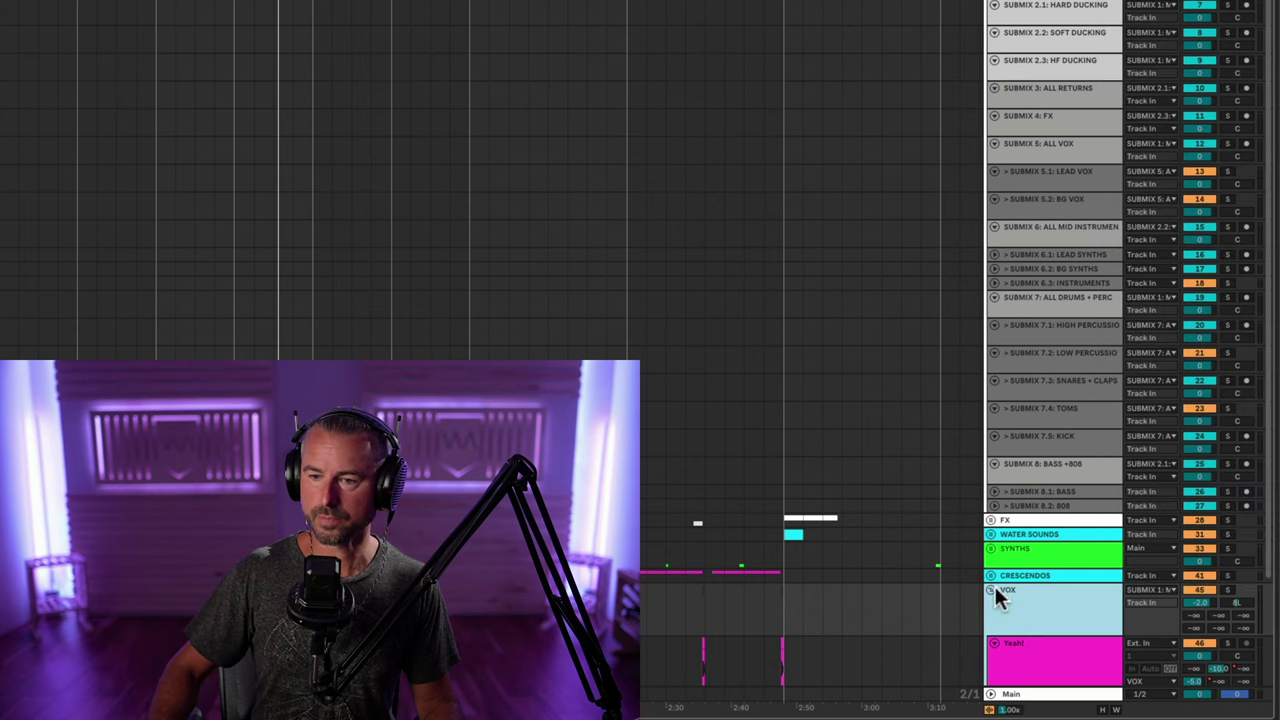
- Fold the VOX group and the SUBMIX 5.1: LEAD VOX and SUBMIX 5.2: BG VOX tracks under SUBMIX 5: ALL VOX
click(992, 590)
scroll(1038, 280, up, 2)
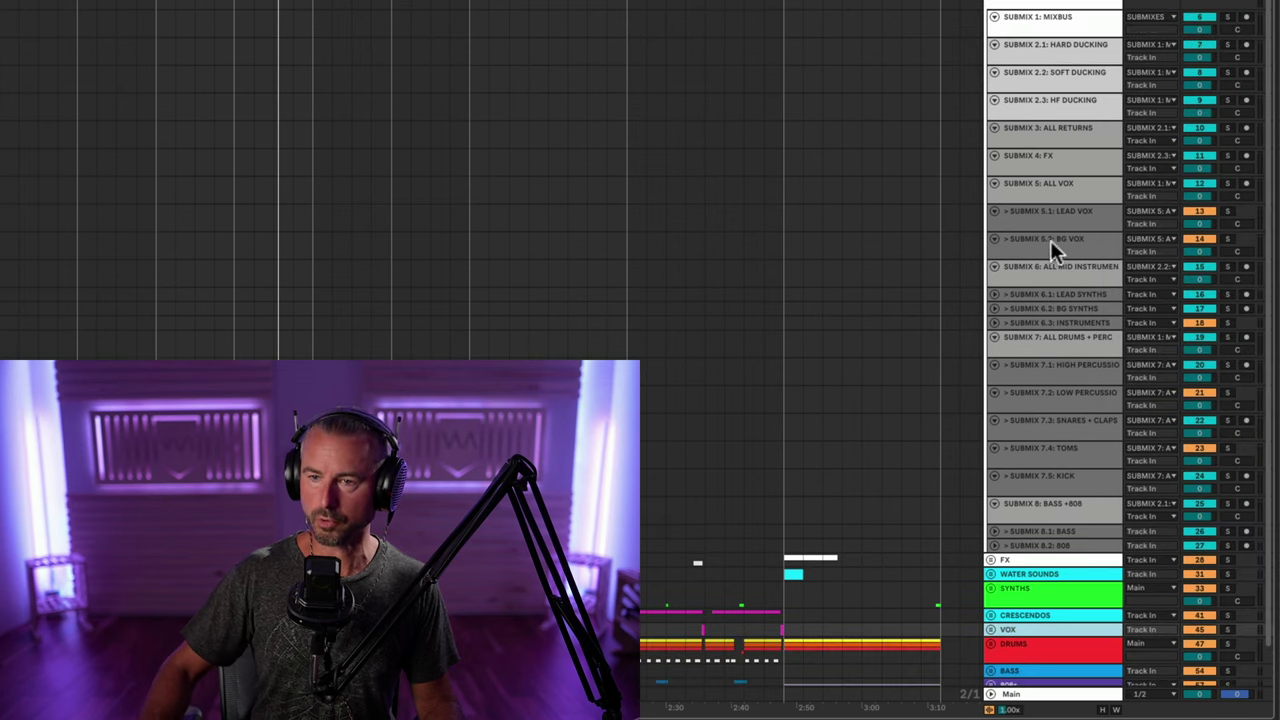
click(1055, 193)
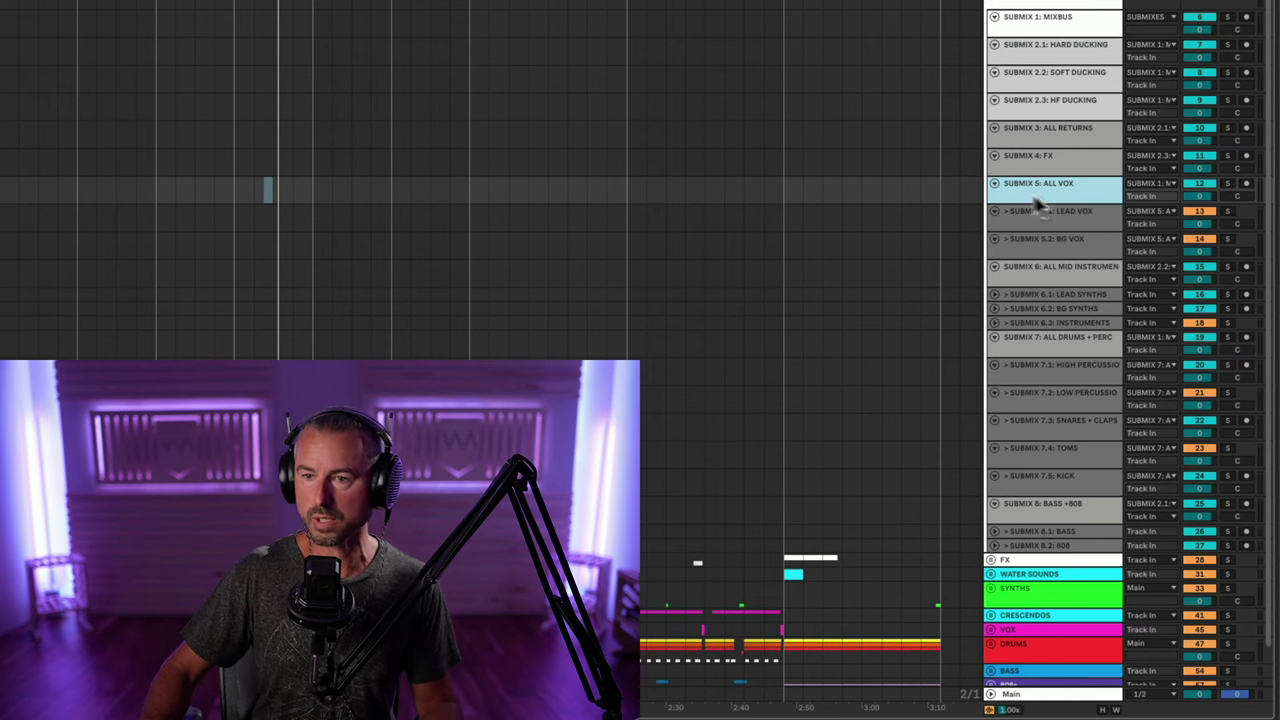
click(995, 212)
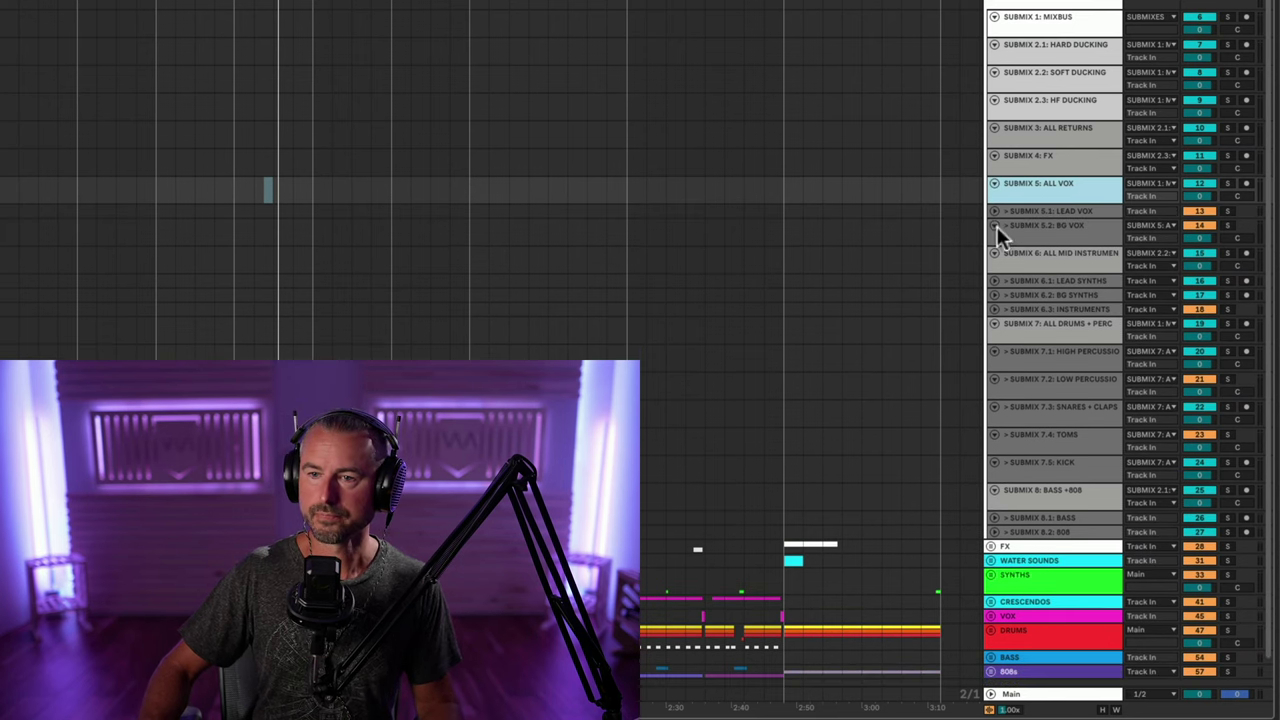
click(995, 225)
- Review the SUBMIX 4: FX and SUBMIX 3: ALL RETURNS tracks, and switch to Session View
click(1047, 157)
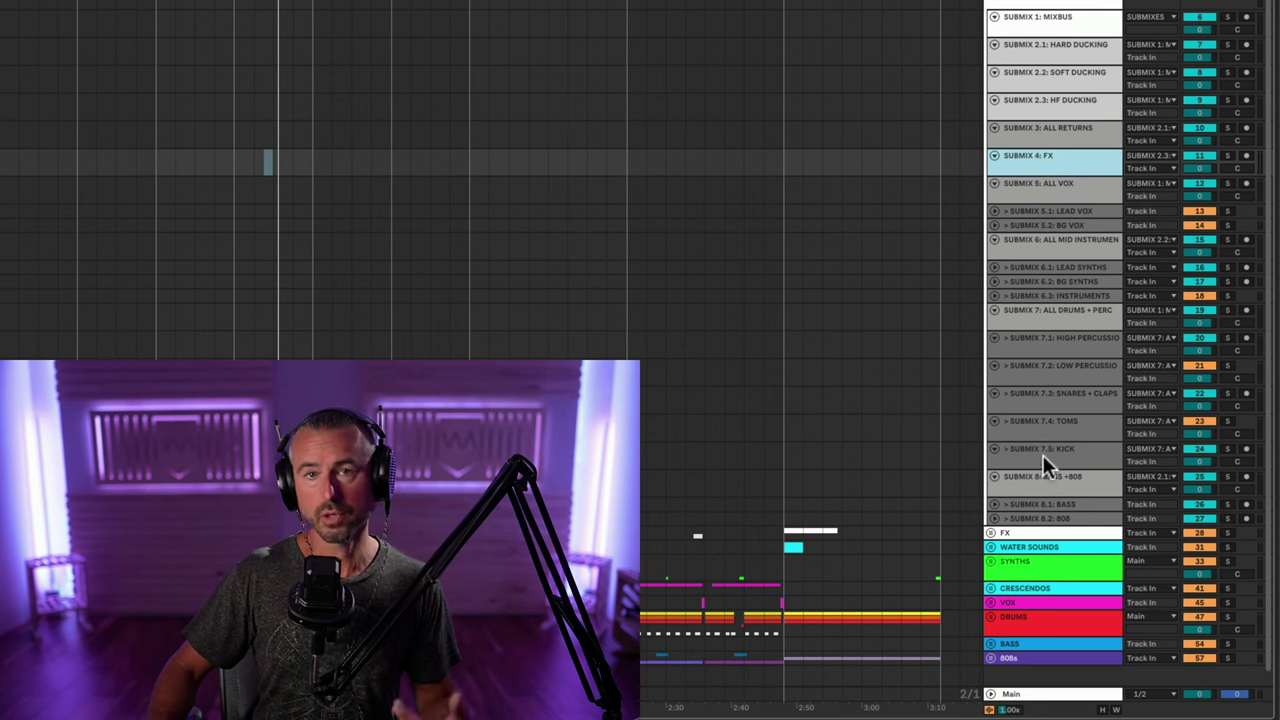
click(1047, 128)
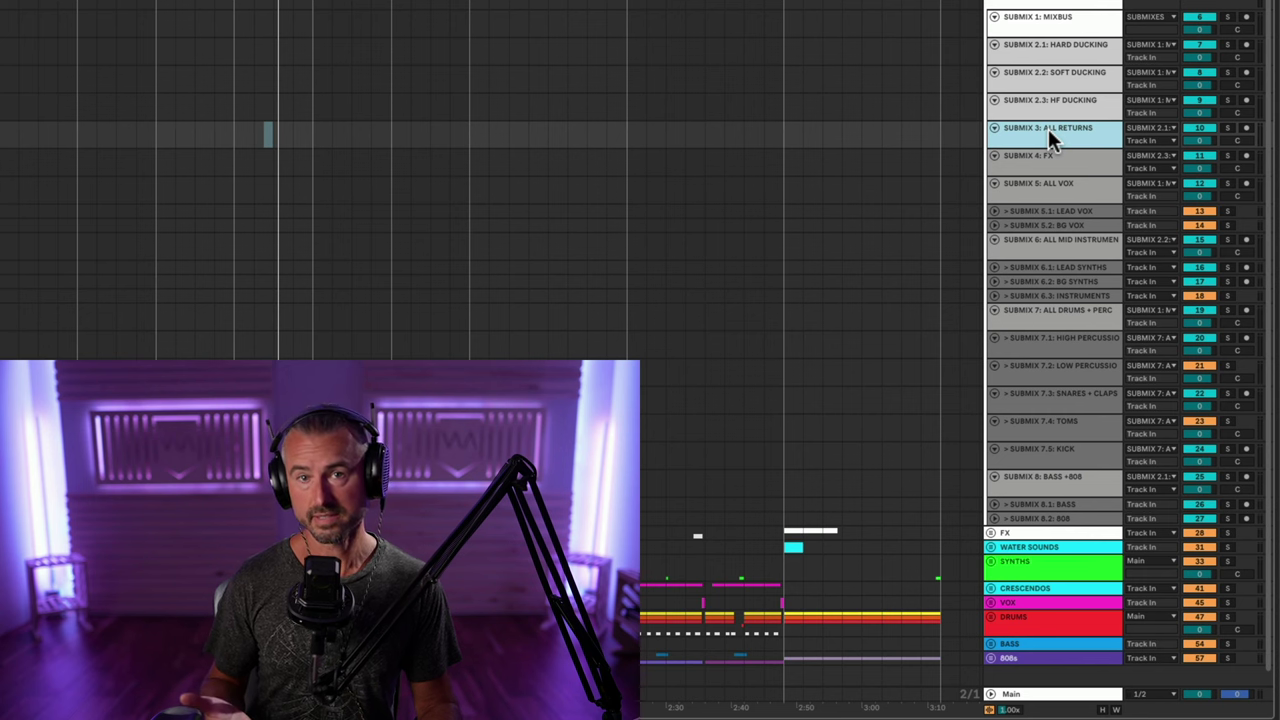
key(Tab)
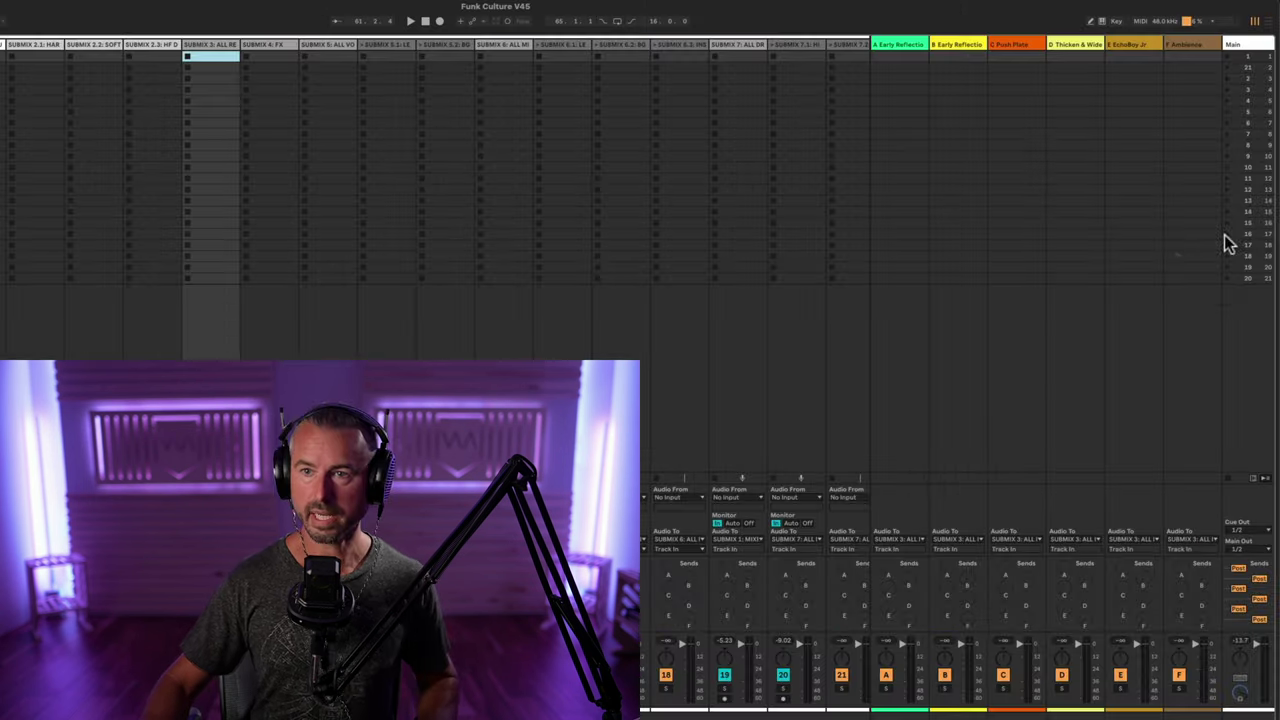
- Review the return tracks one by one: A and B Early Reflections, C Push Plate, D Thicken & Wide, E EchoBoy Jr and F Ambience
click(900, 45)
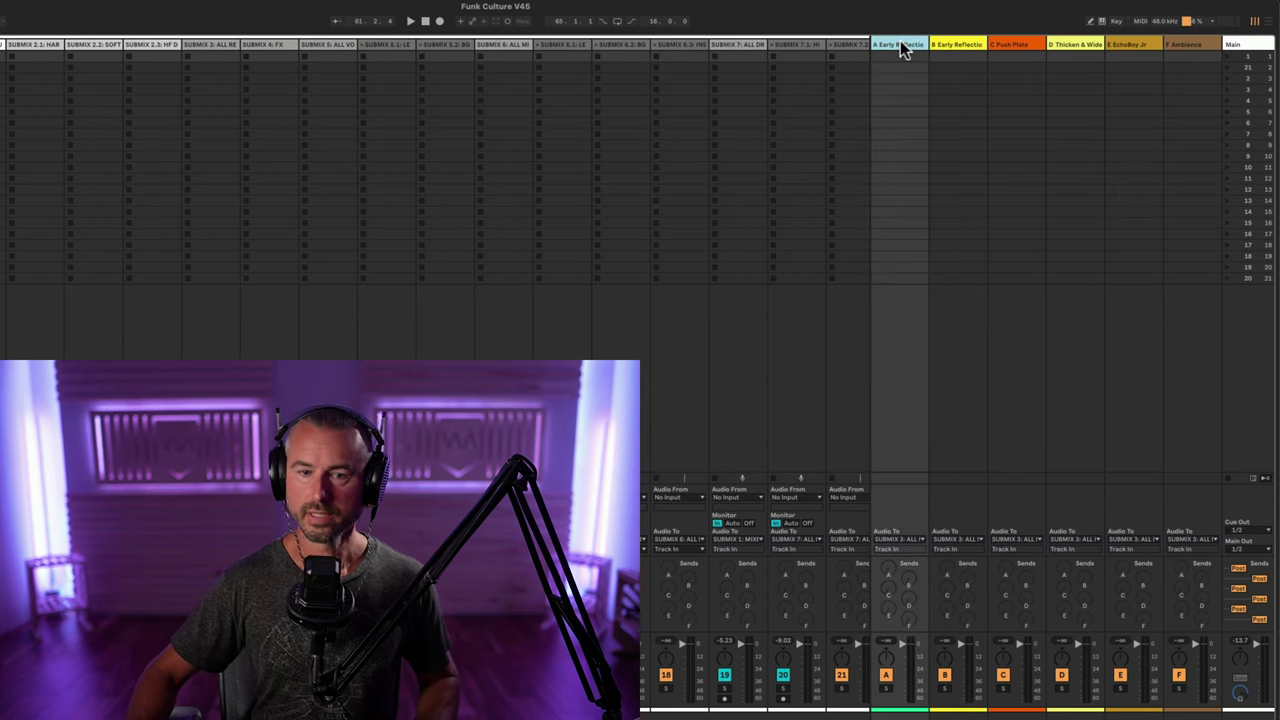
click(960, 43)
click(910, 50)
click(957, 45)
click(901, 44)
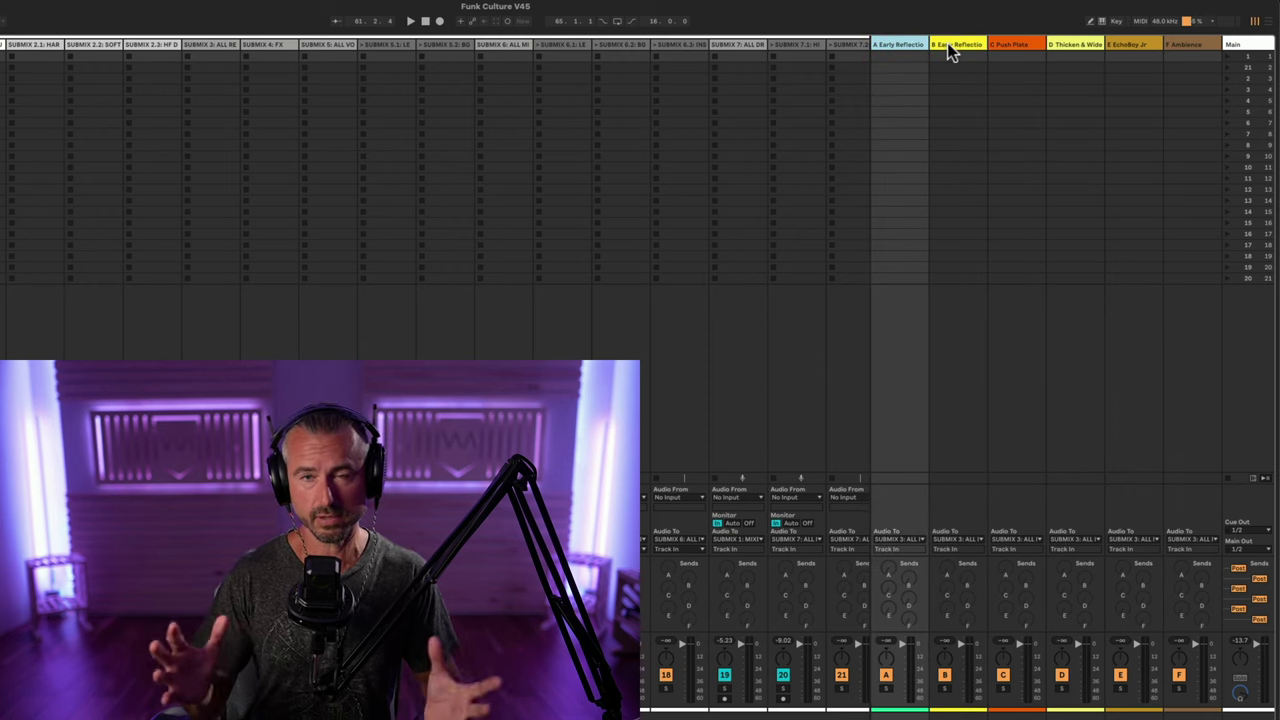
click(1013, 45)
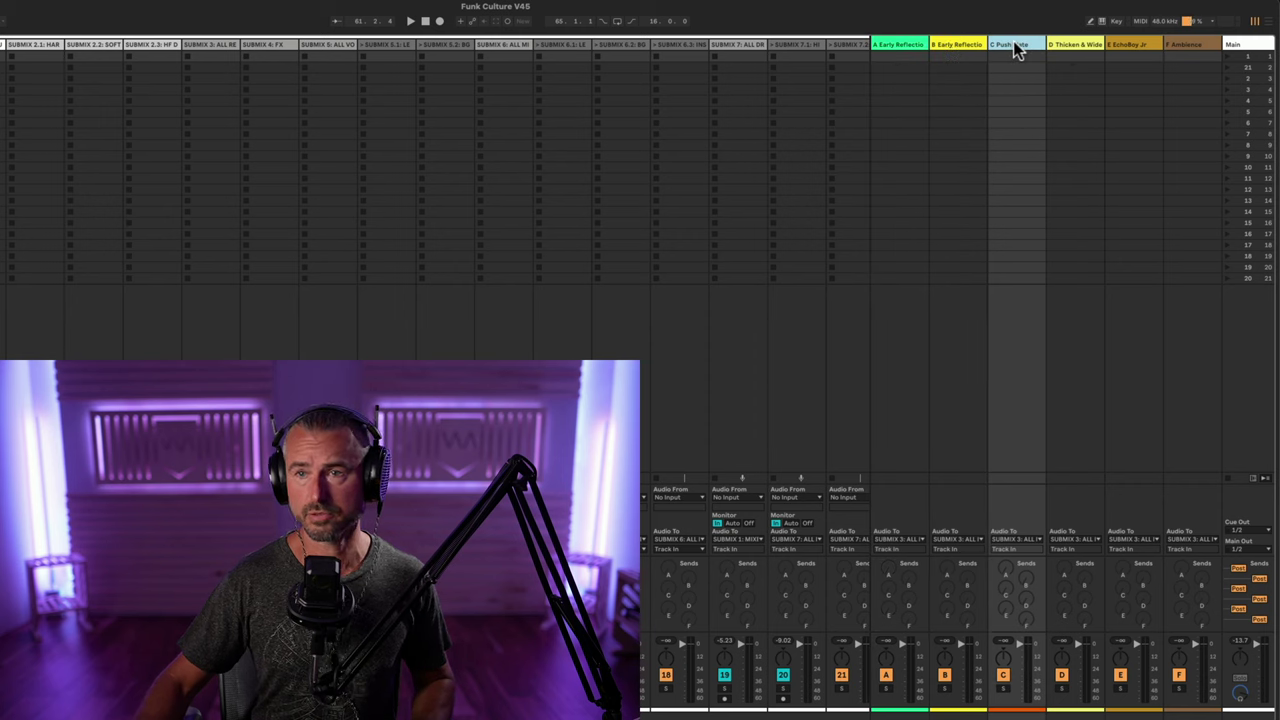
click(1068, 45)
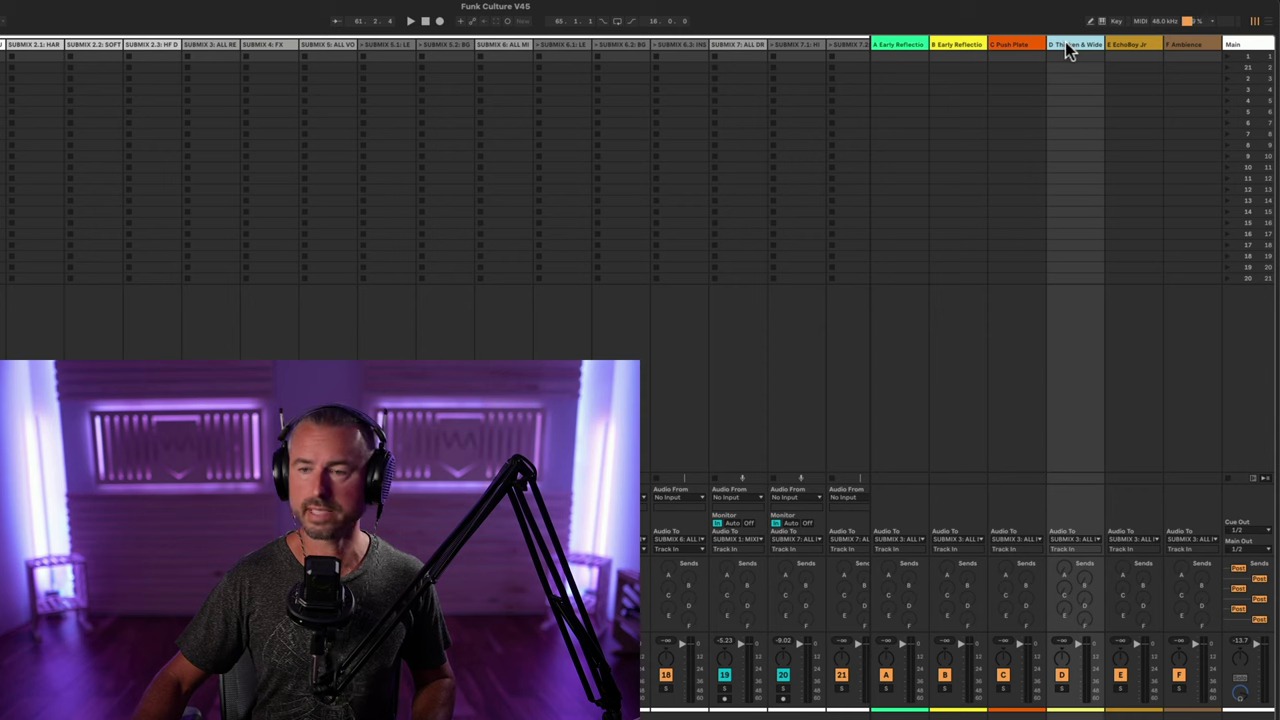
click(1141, 45)
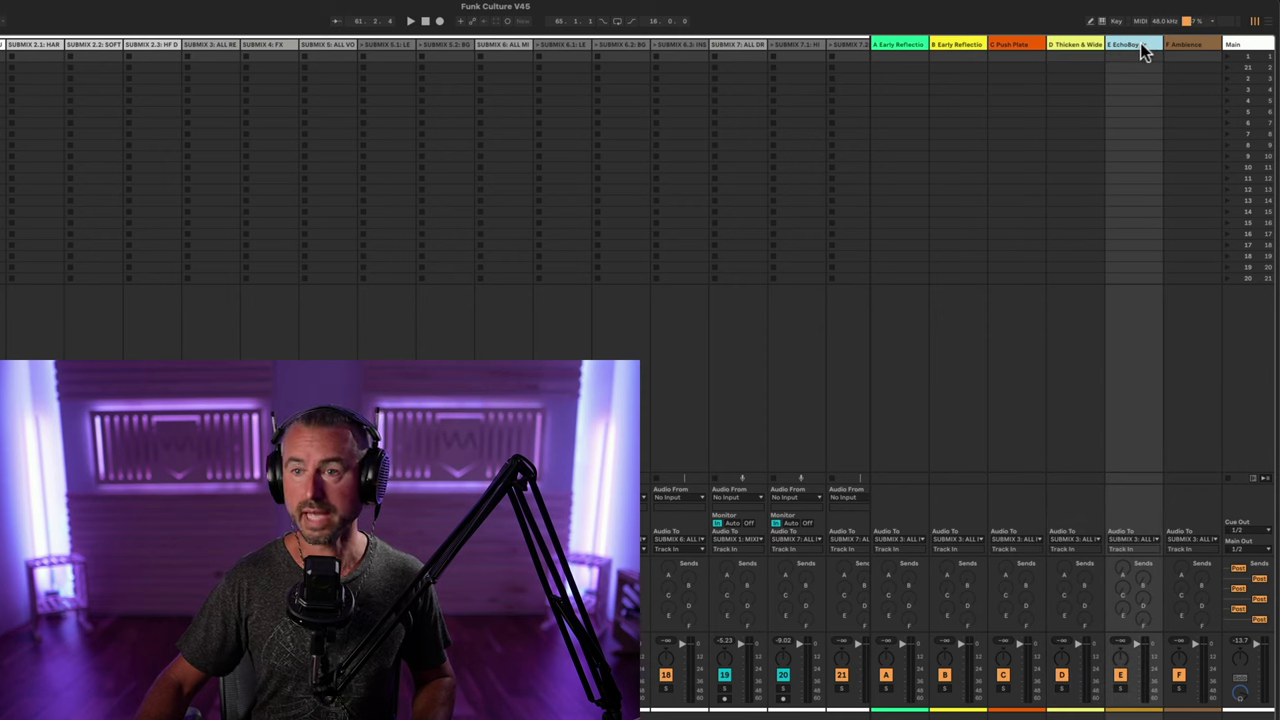
click(1198, 45)
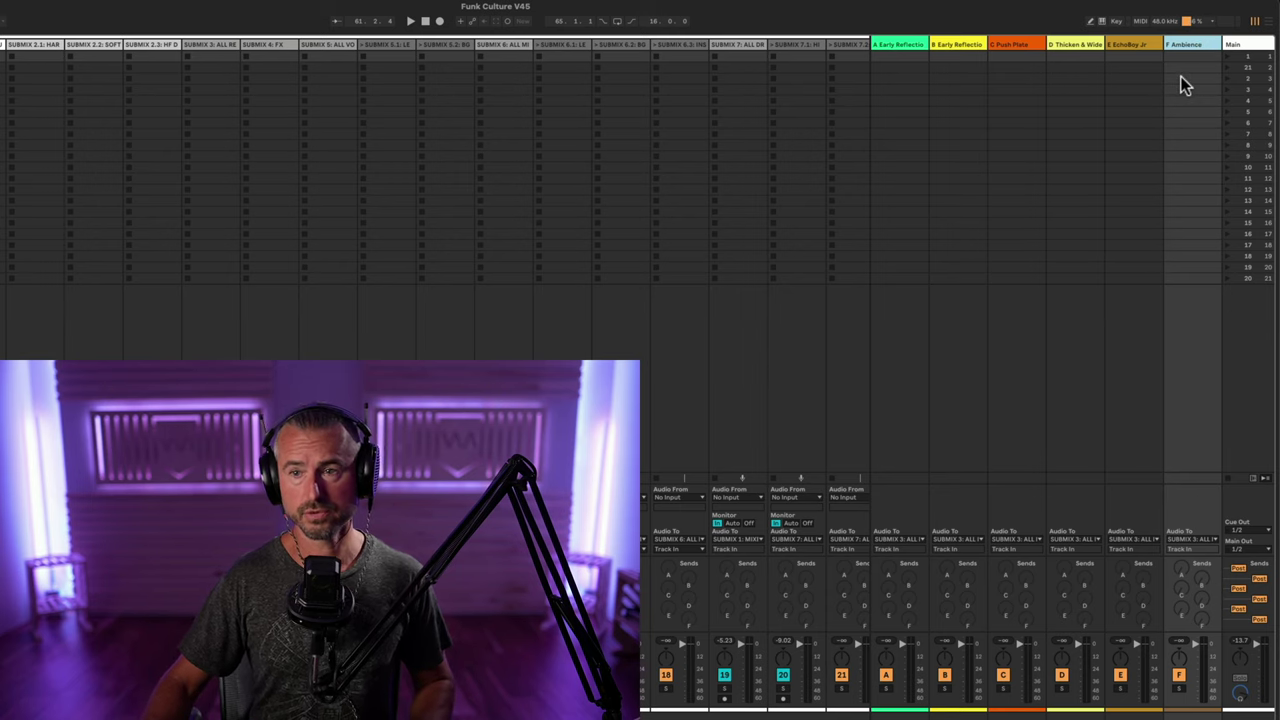
key(Tab)
key(Tab)
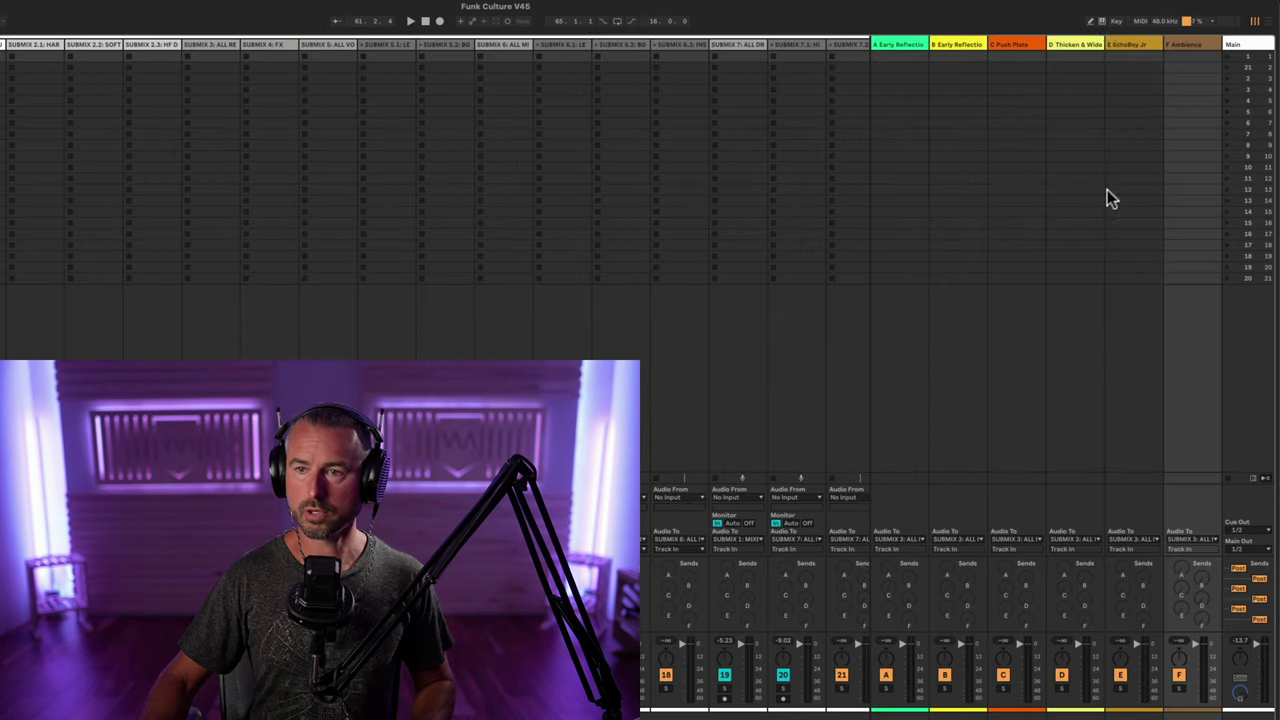
- Choose SUBMIX 3: ALL RETURNS as the audio output of return track A, and go back to Arrangement View
click(896, 540)
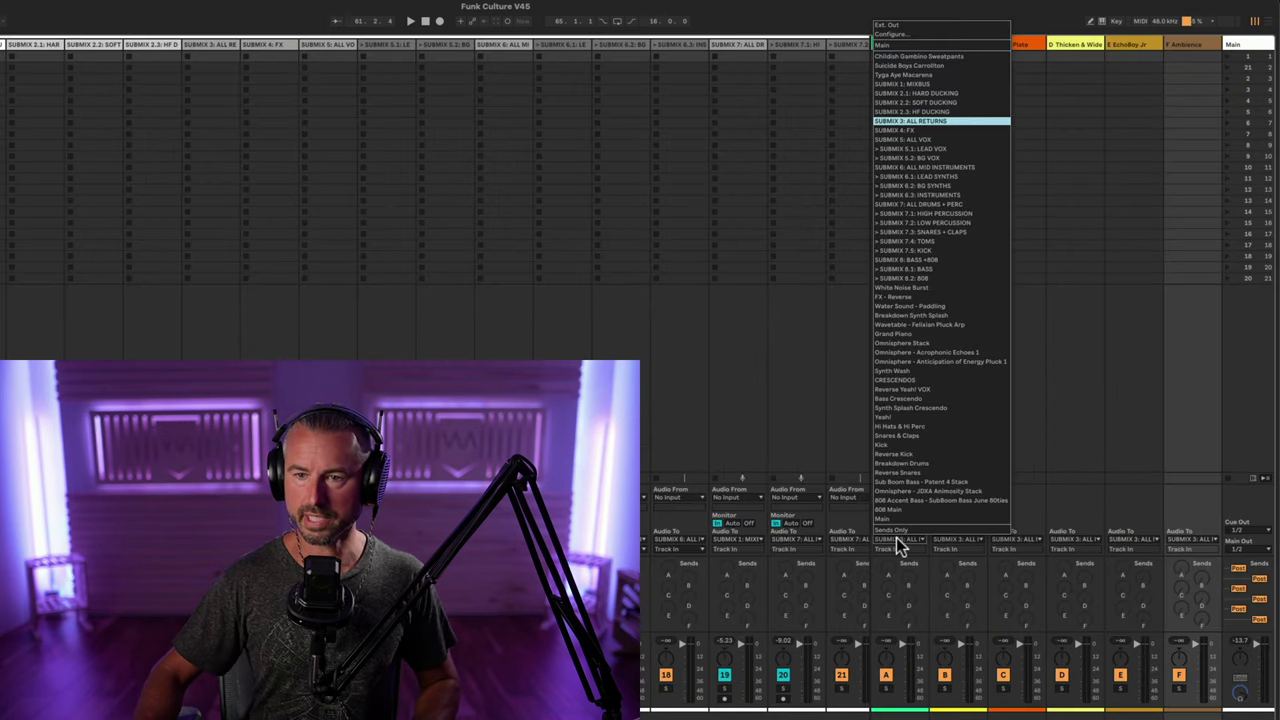
click(910, 122)
key(Tab)
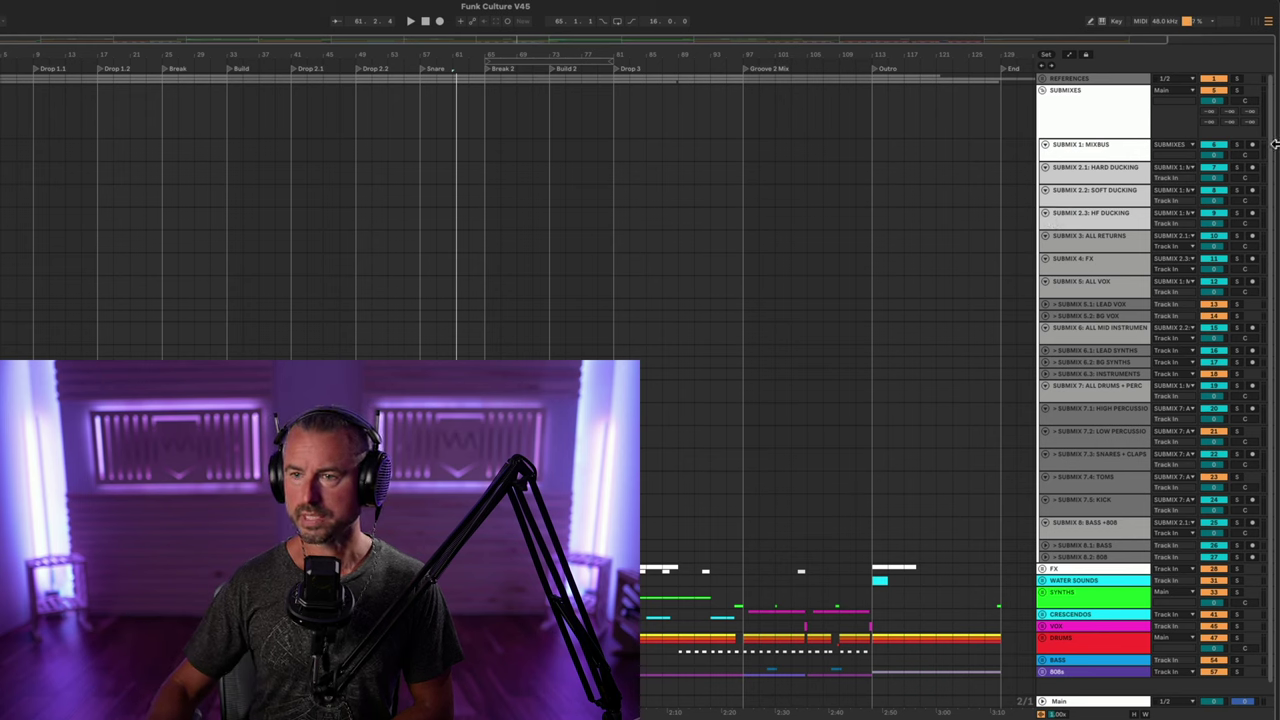
- Enlarge the SUBMIX 1: MIXBUS track and enable all of its sends
click(1096, 158)
drag(1096, 158, 1094, 204)
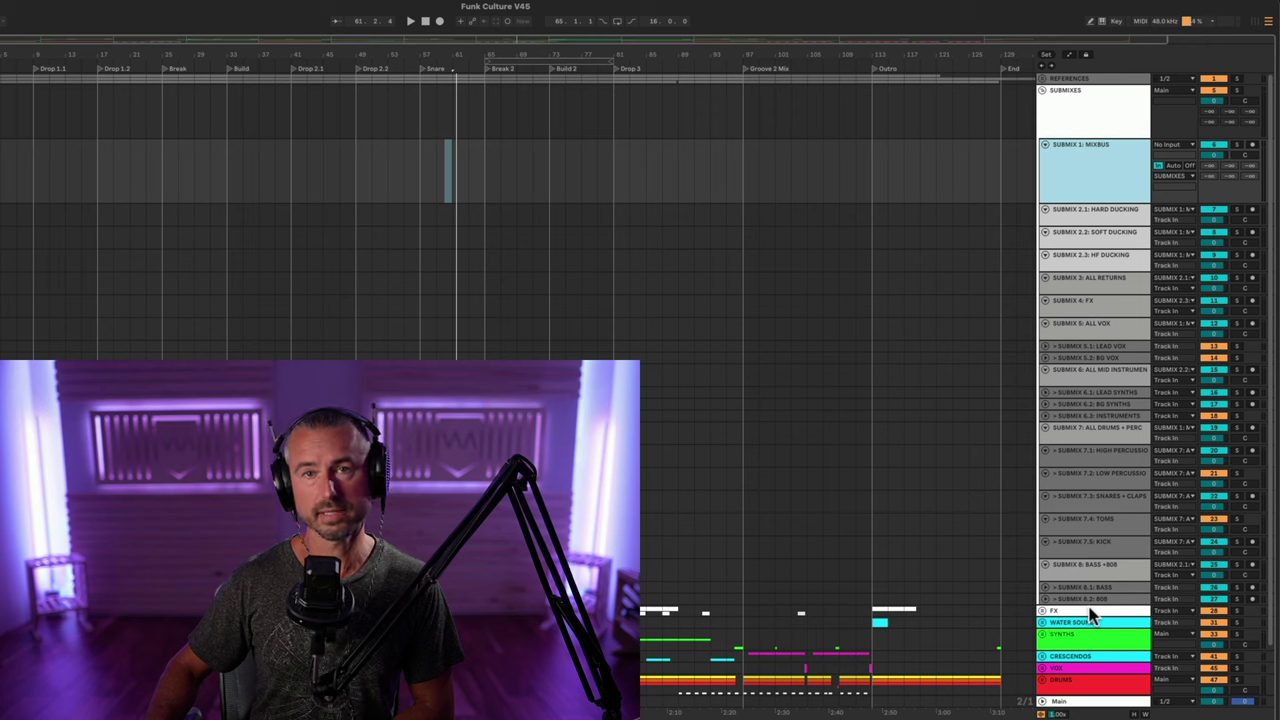
right_click(1218, 172)
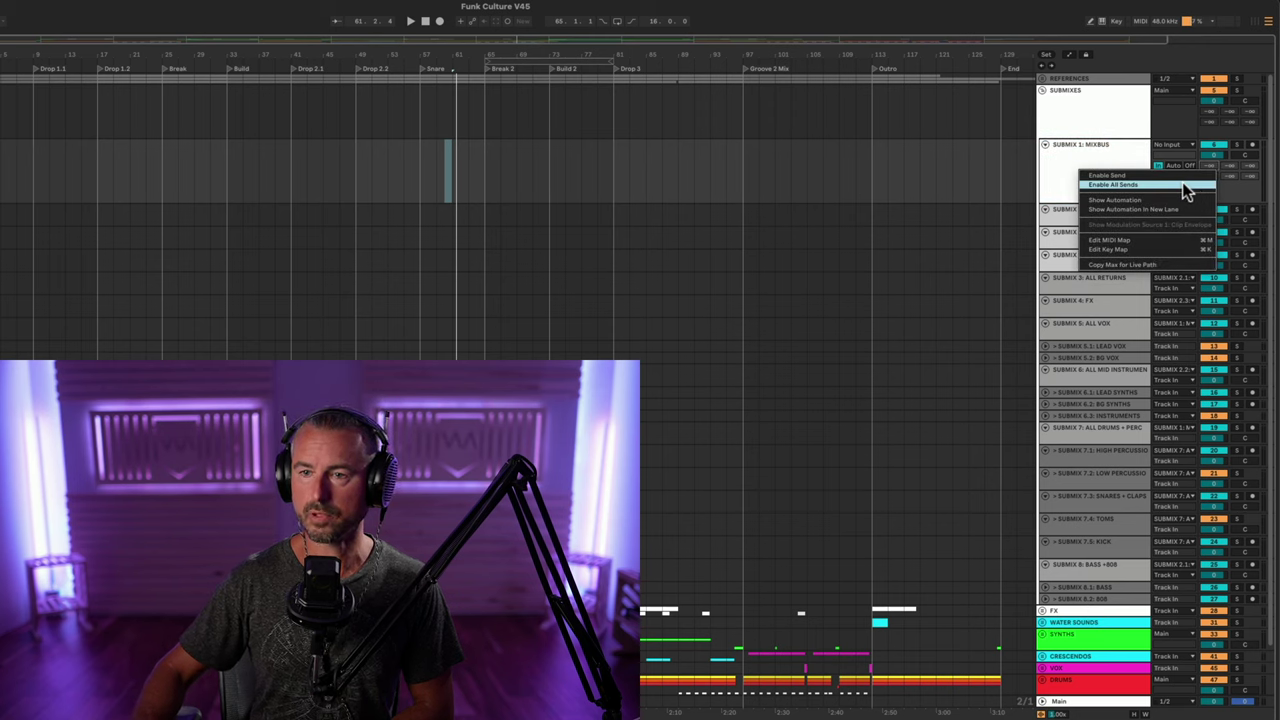
click(1190, 185)
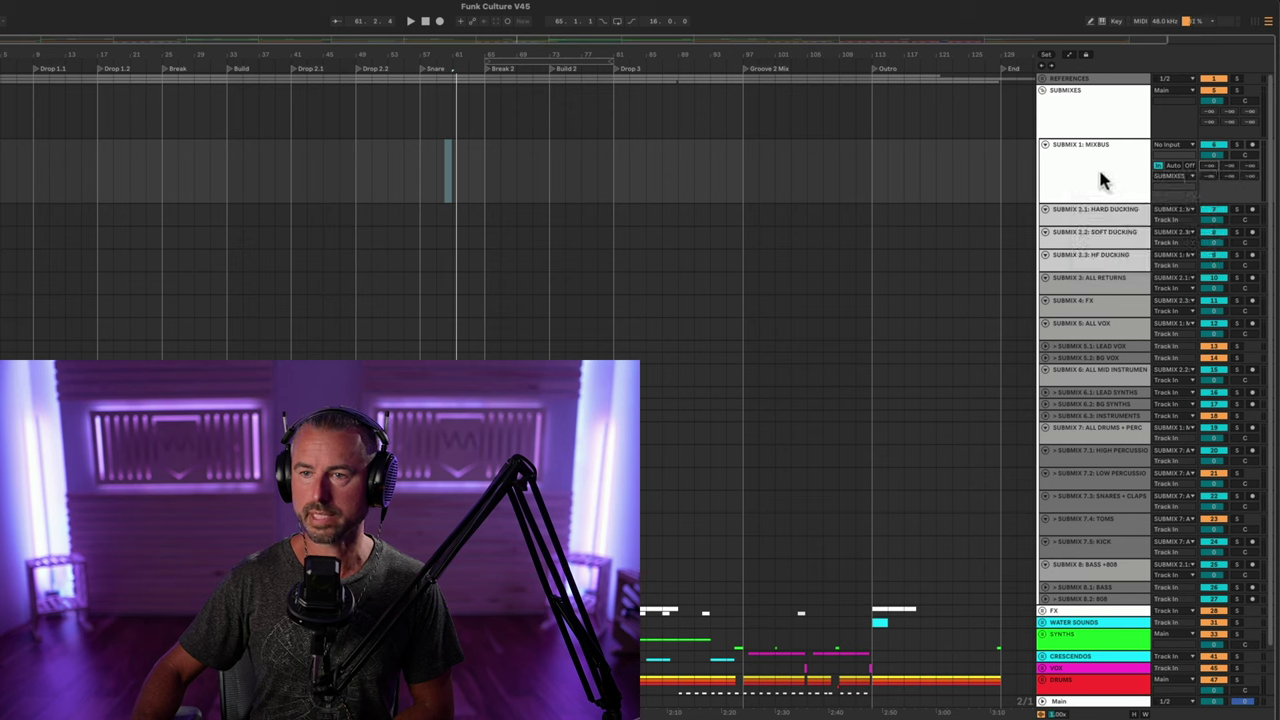
- Show the send options of SUBMIX 1: MIXBUS once more and reduce the track's height
right_click(1219, 171)
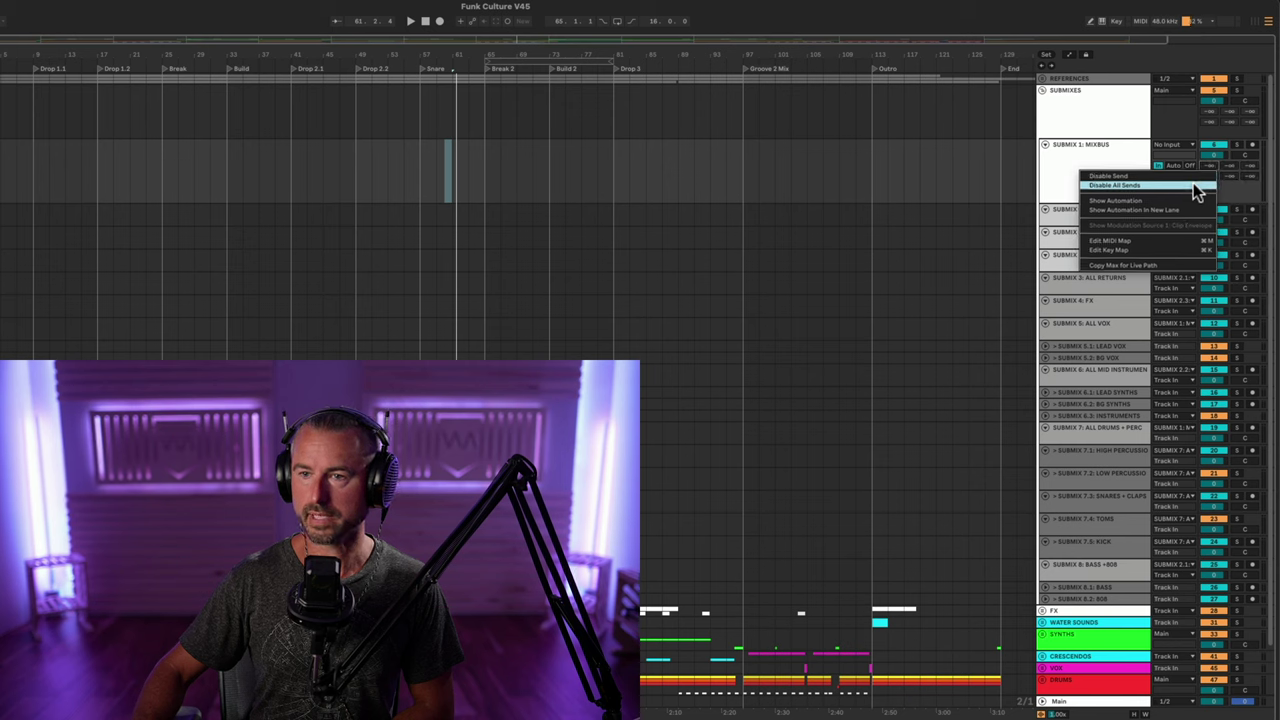
click(1241, 178)
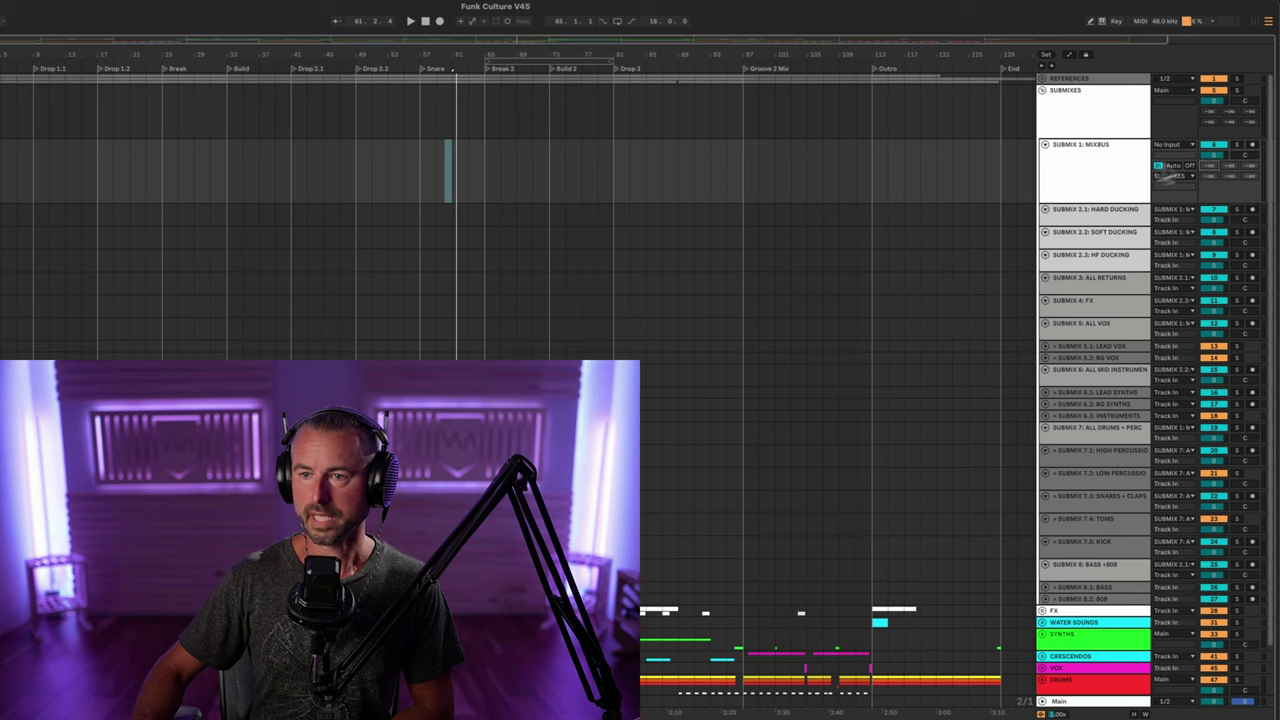
drag(1117, 204, 1114, 181)
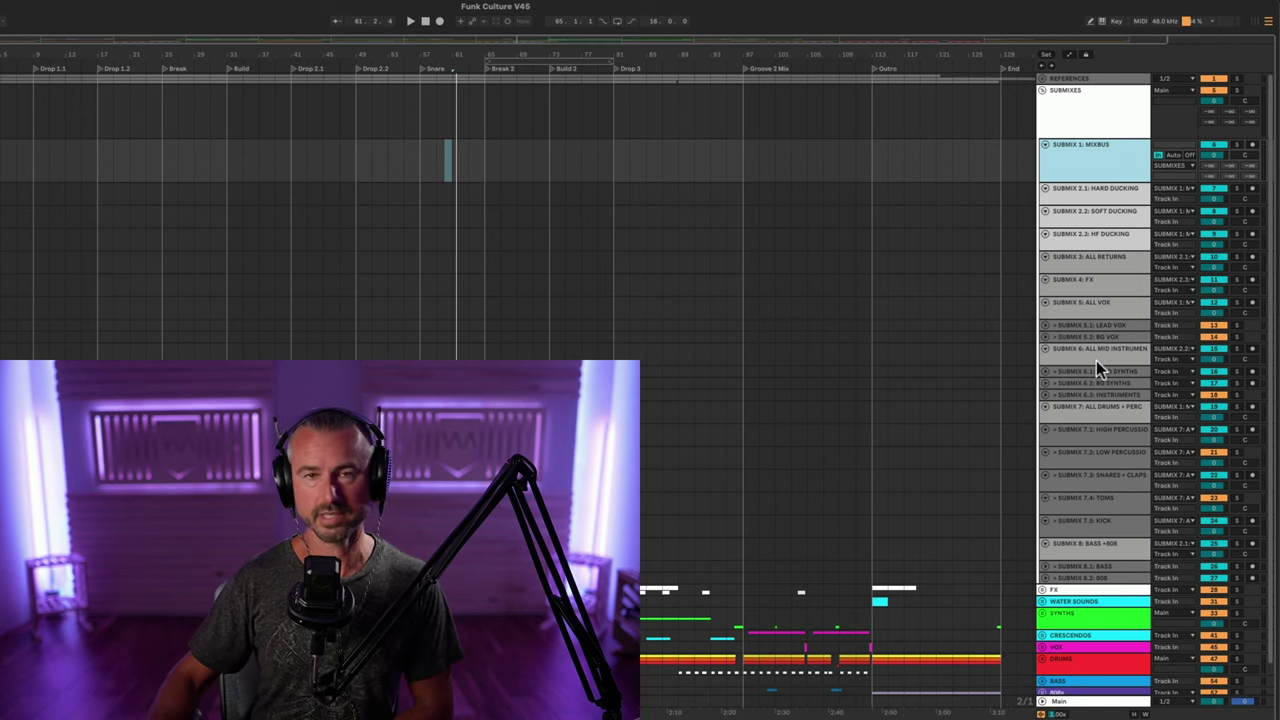
- Insert a new audio track below SUBMIX 2.1: HARD DUCKING to check its send options, and delete it
click(1090, 195)
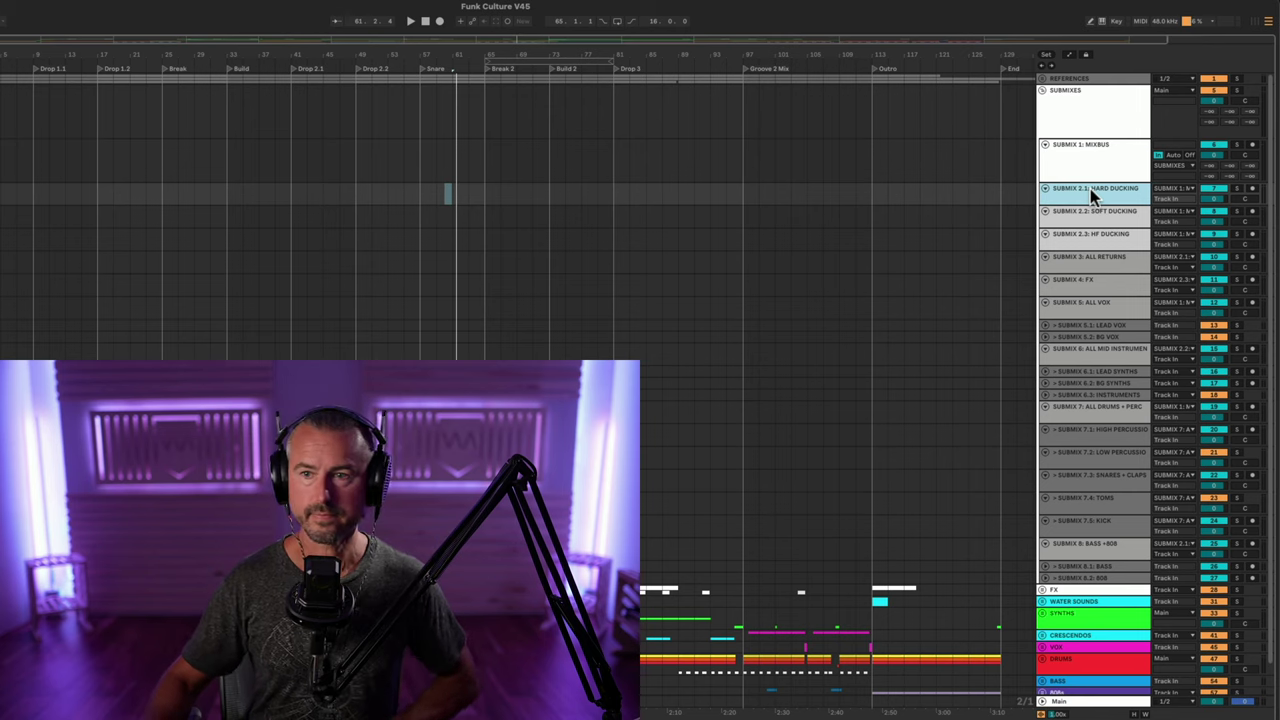
key(ctrl+t)
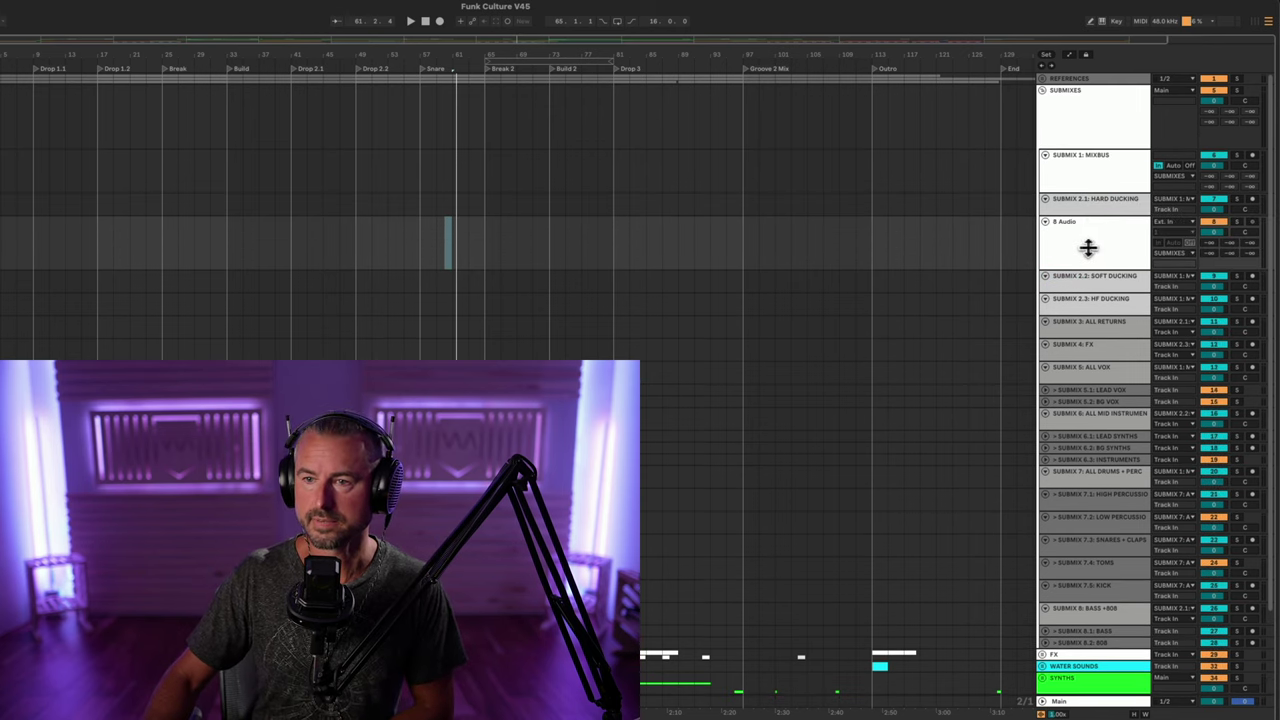
click(1094, 246)
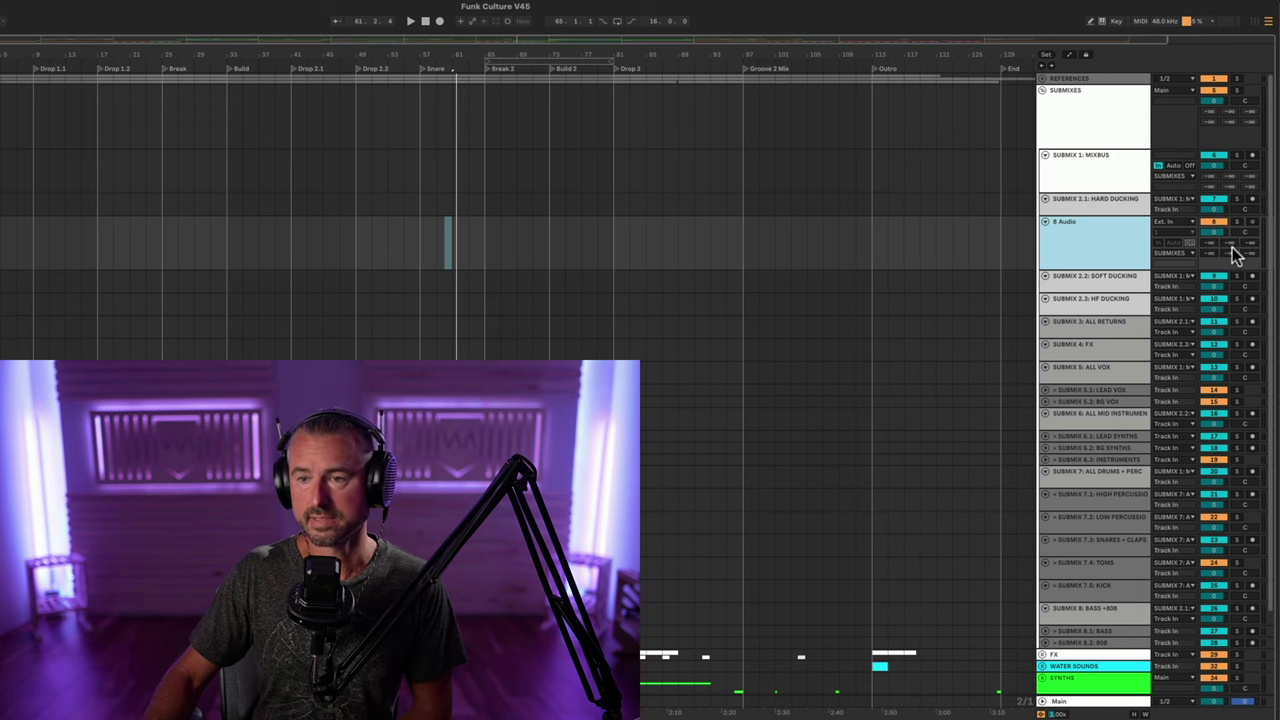
right_click(1236, 247)
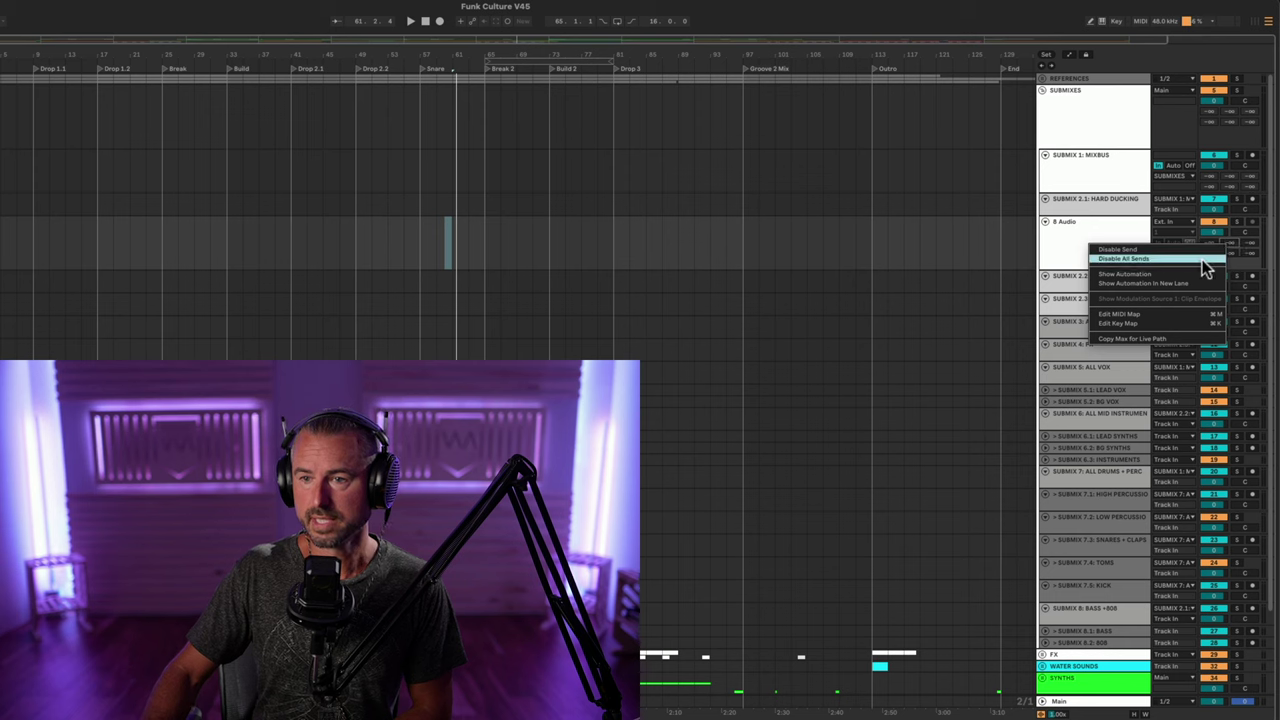
click(1252, 265)
click(1080, 258)
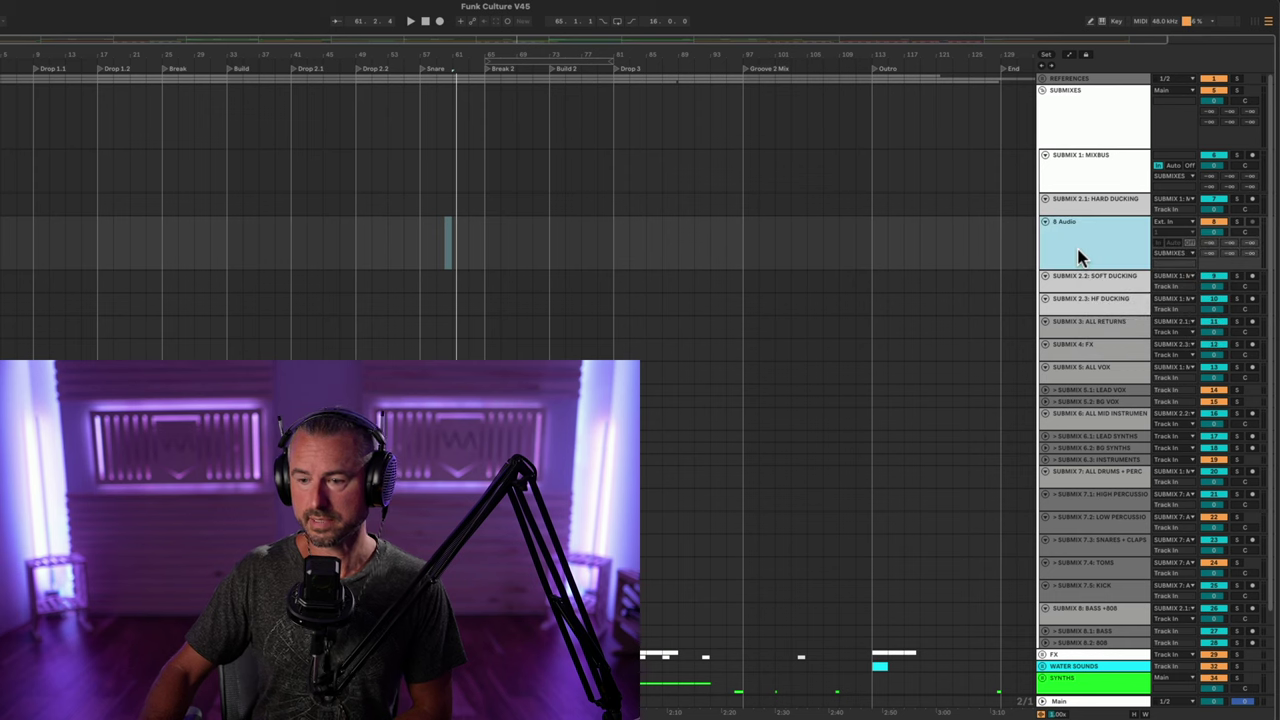
key(Delete)
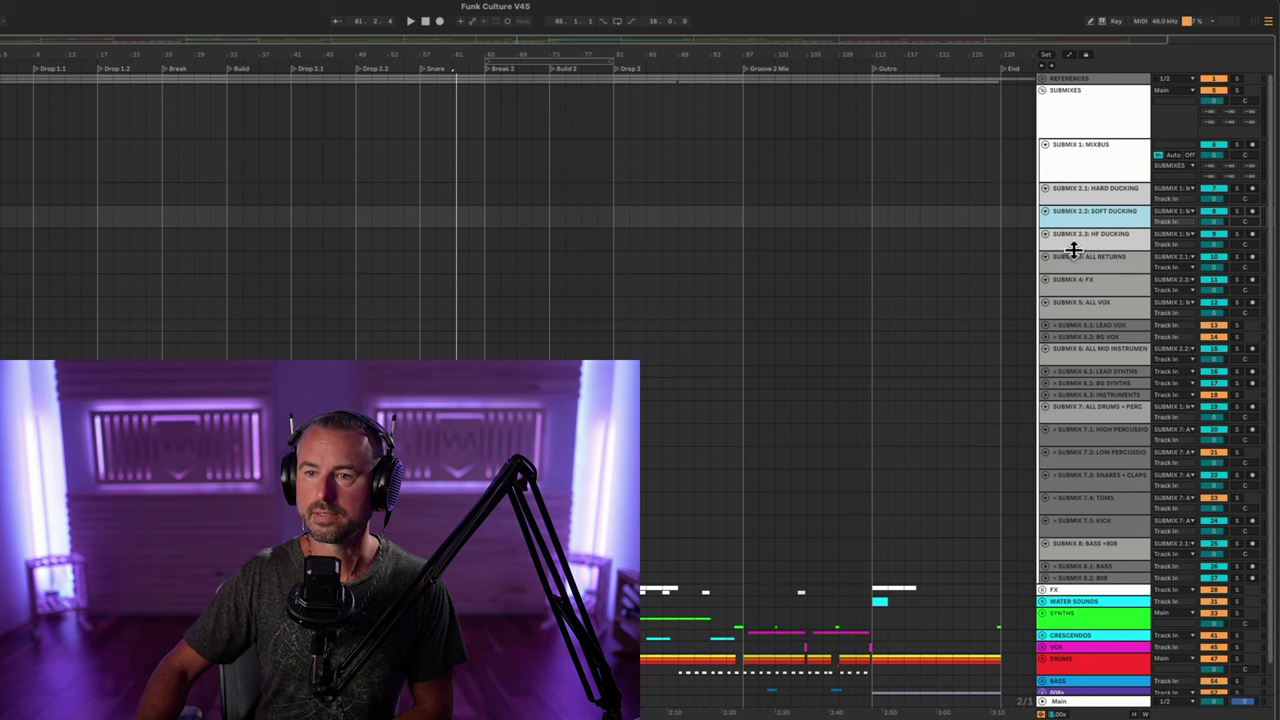
- Review SUBMIX 3: ALL RETURNS and the HARD, SOFT and HF DUCKING submixes, ending on SUBMIX 2.1: HARD DUCKING
click(1107, 266)
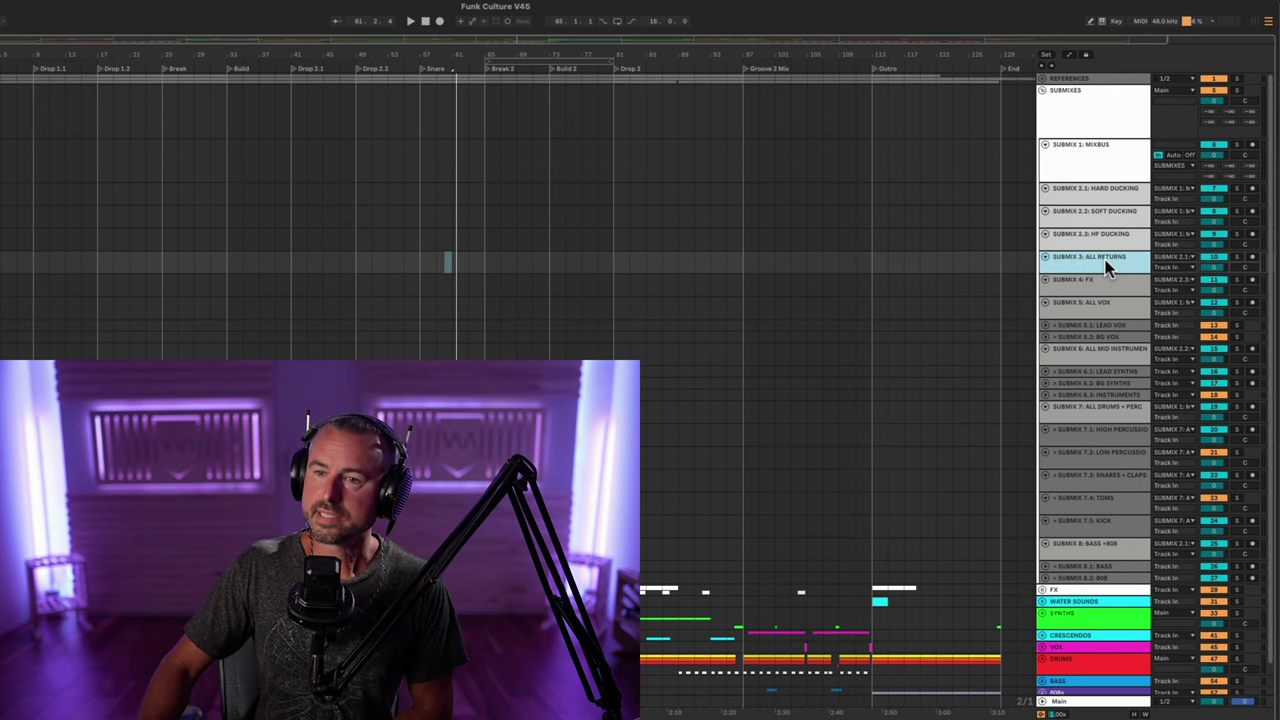
click(1097, 190)
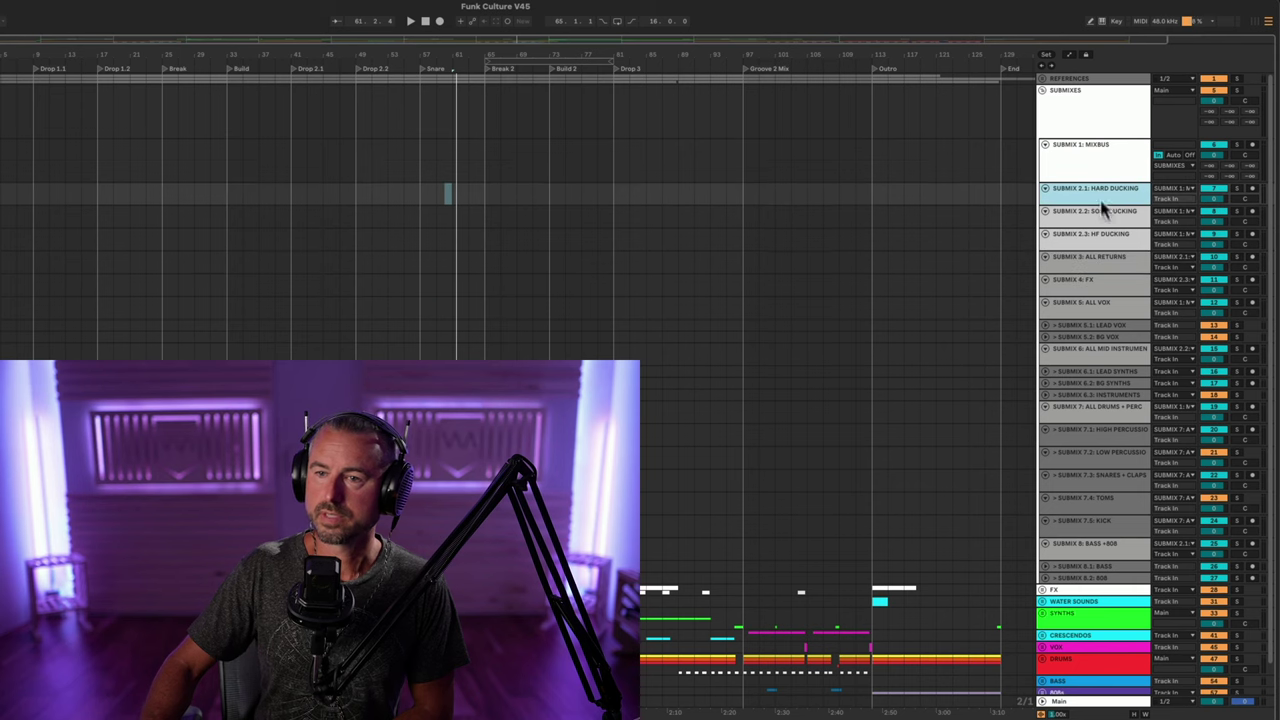
click(1101, 214)
click(1099, 226)
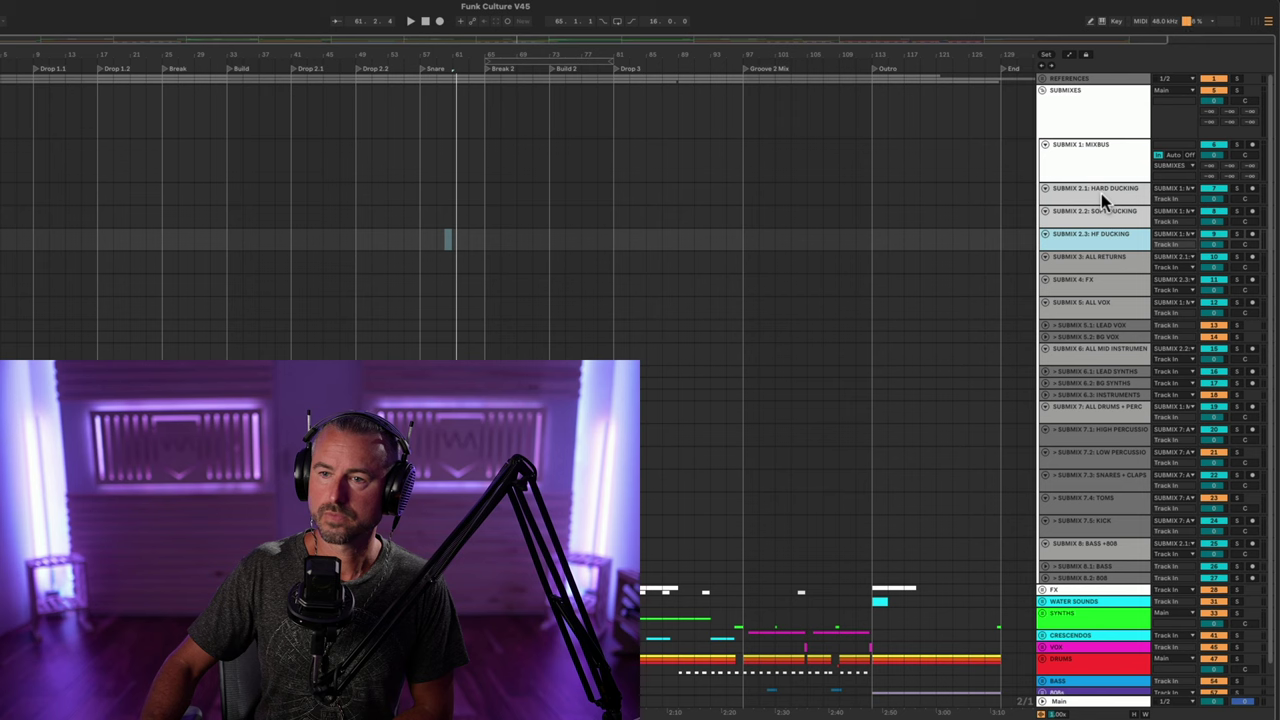
click(1101, 193)
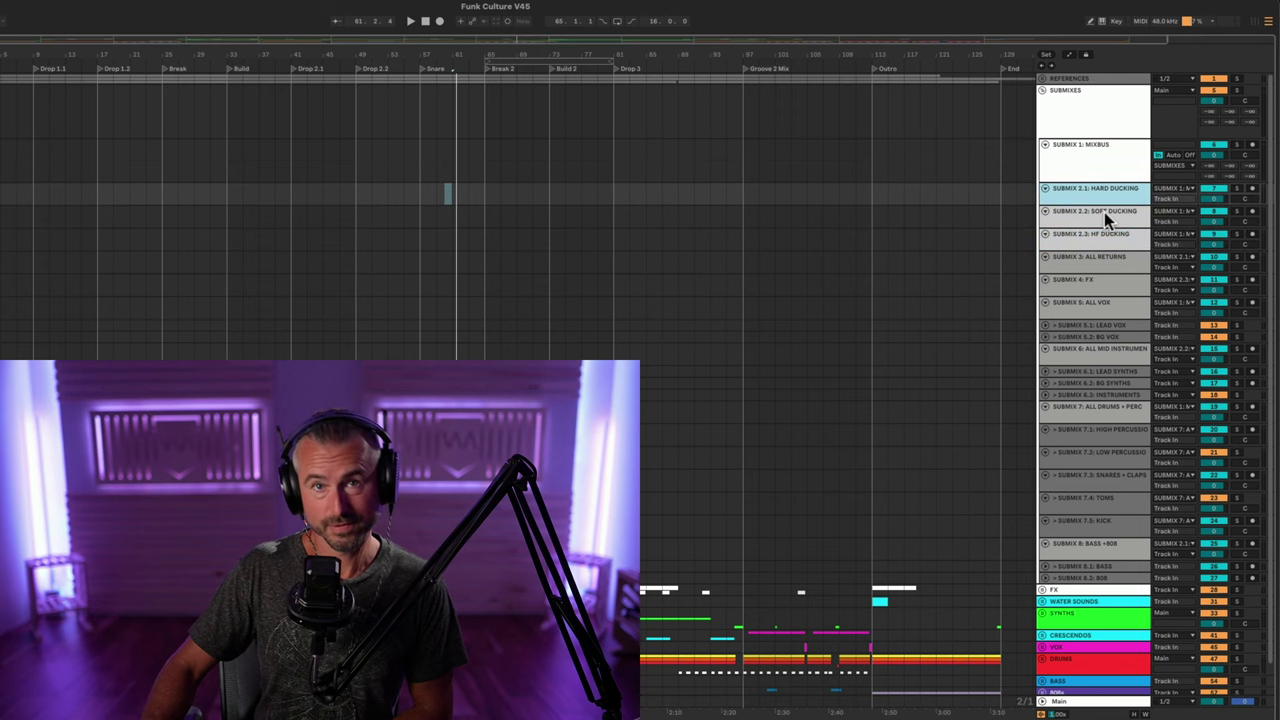
click(1104, 212)
click(1103, 238)
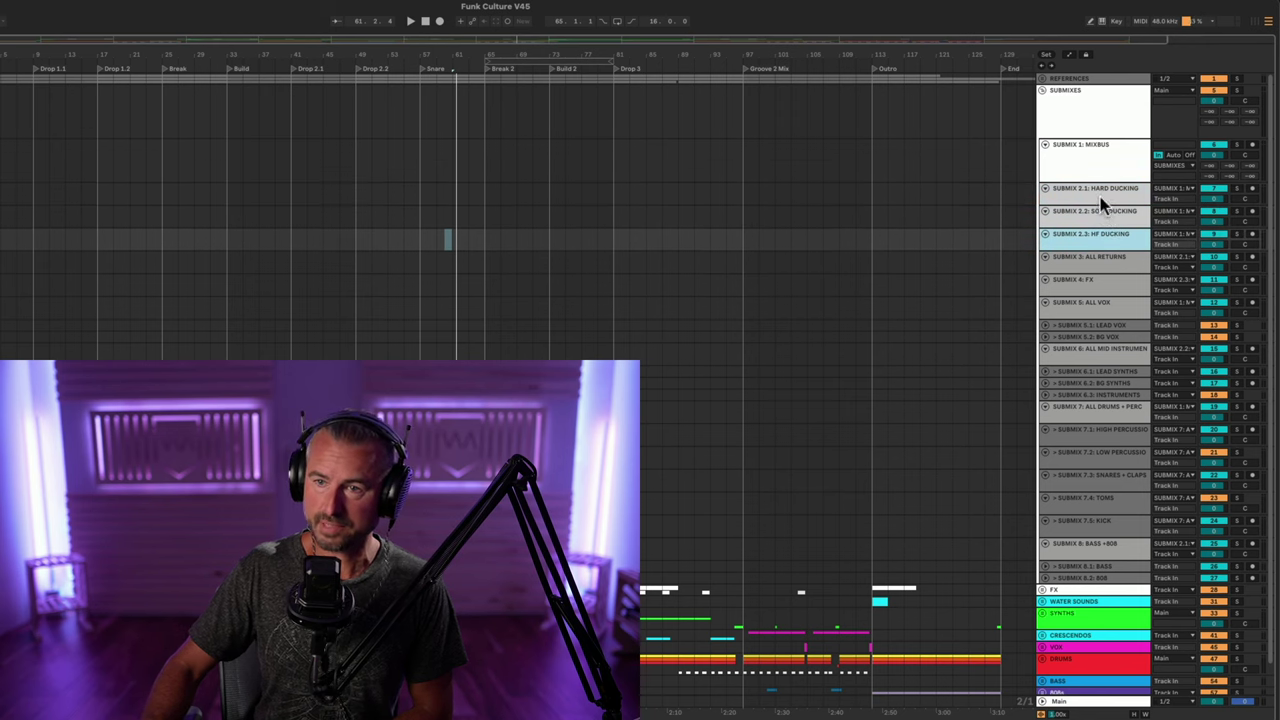
click(1103, 200)
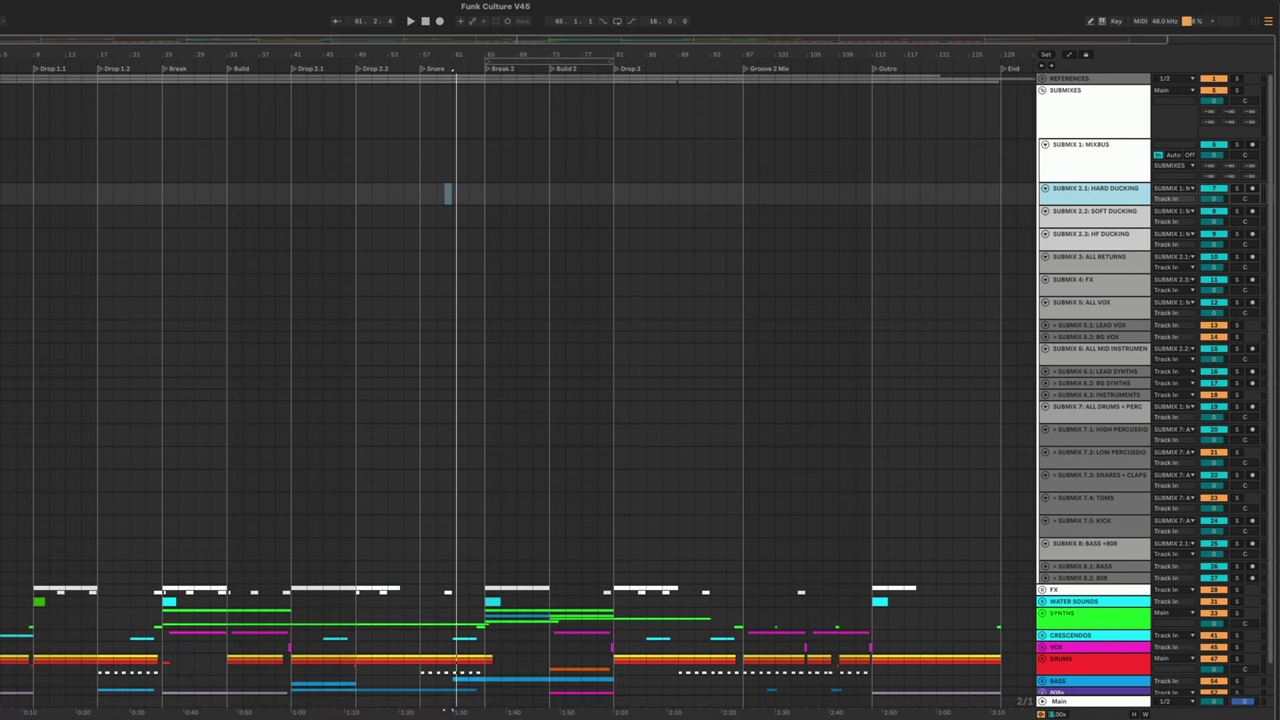
- Examine the Vespers Kick Hard Duck curve in the Duck plug-in on SUBMIX 2.1: HARD DUCKING during playback, and stop playback
drag(480, 299, 411, 326)
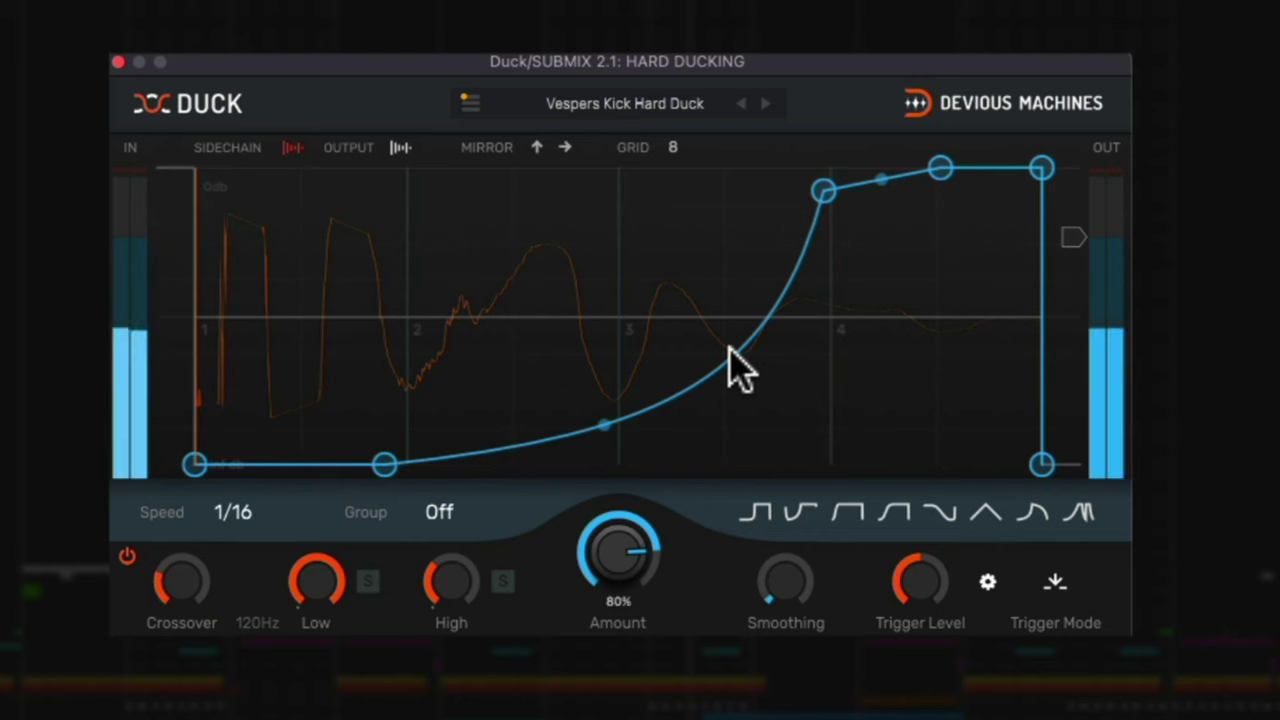
key(space)
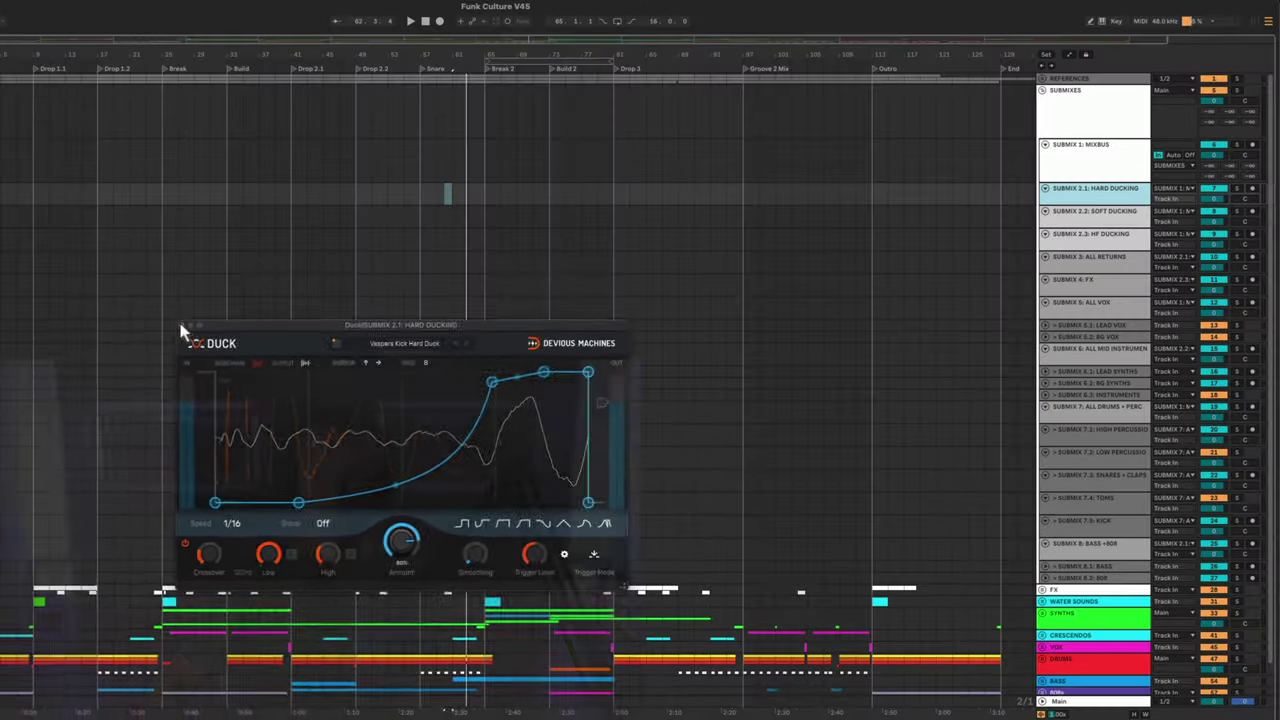
- Close the Duck plug-in window and review the Duck devices on SUBMIX 2.2: SOFT DUCKING, ending on SUBMIX 2.3: HF DUCKING
click(182, 326)
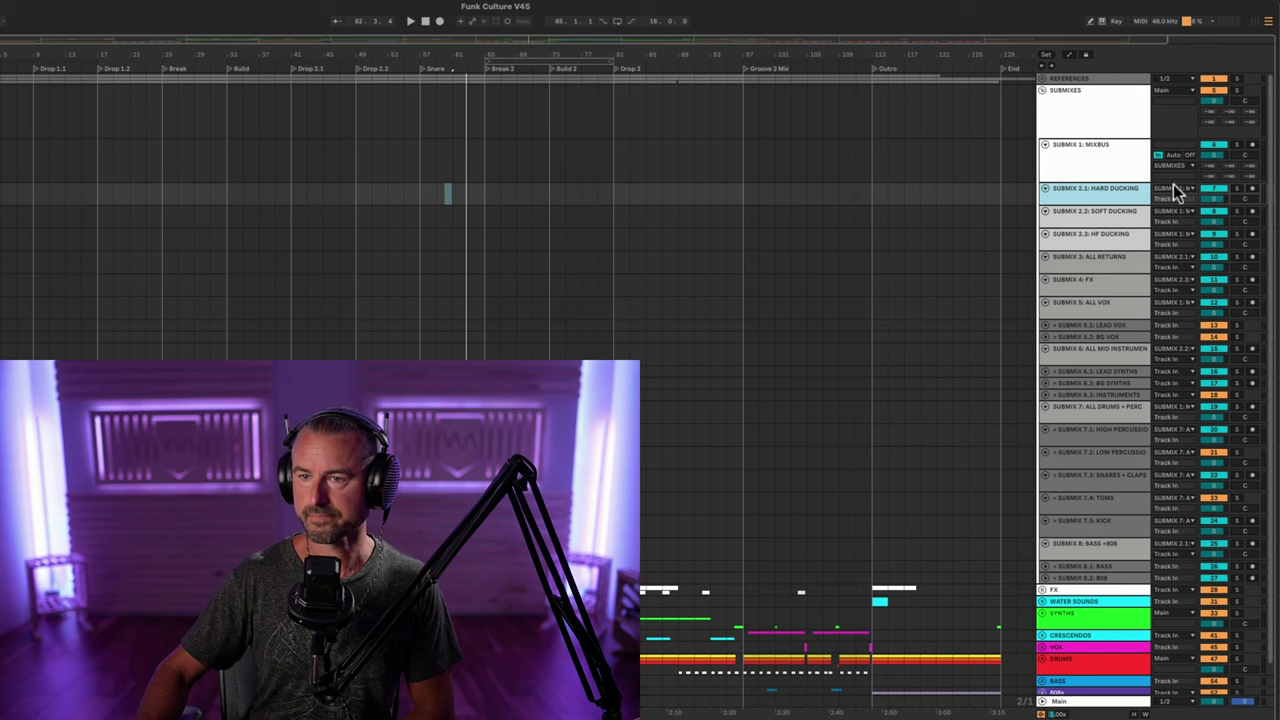
click(1097, 216)
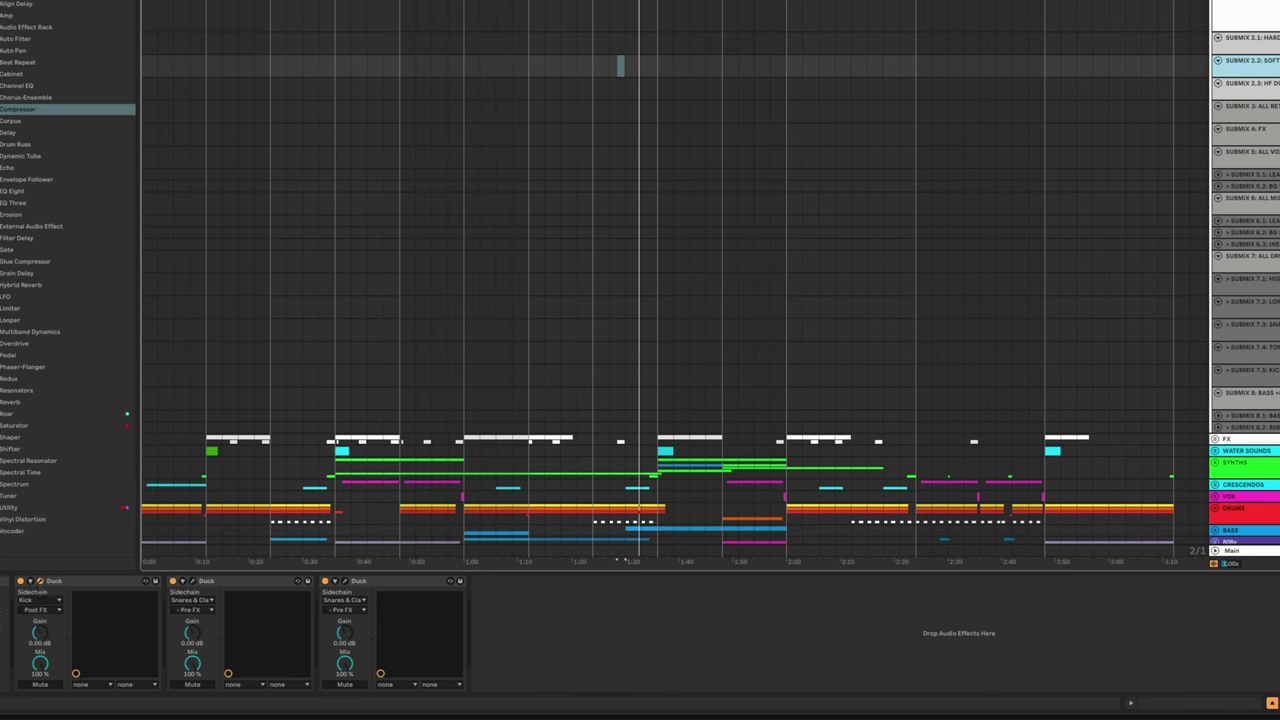
click(40, 580)
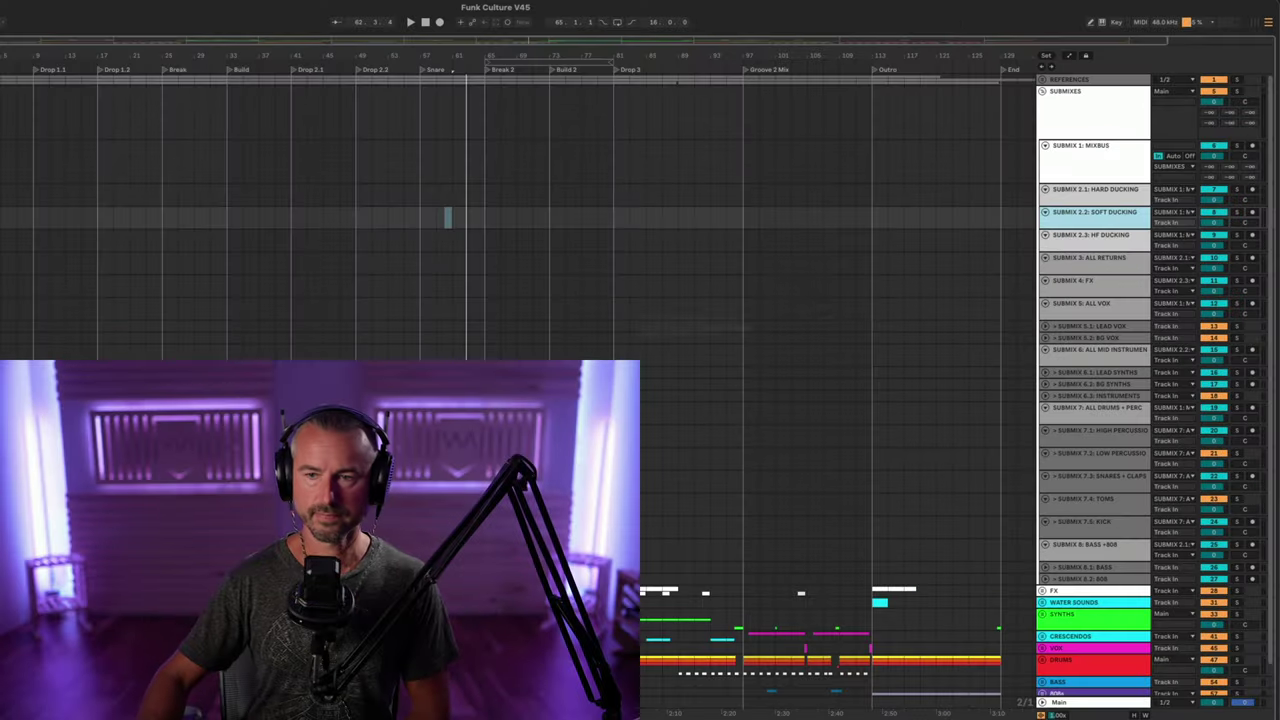
click(1091, 242)
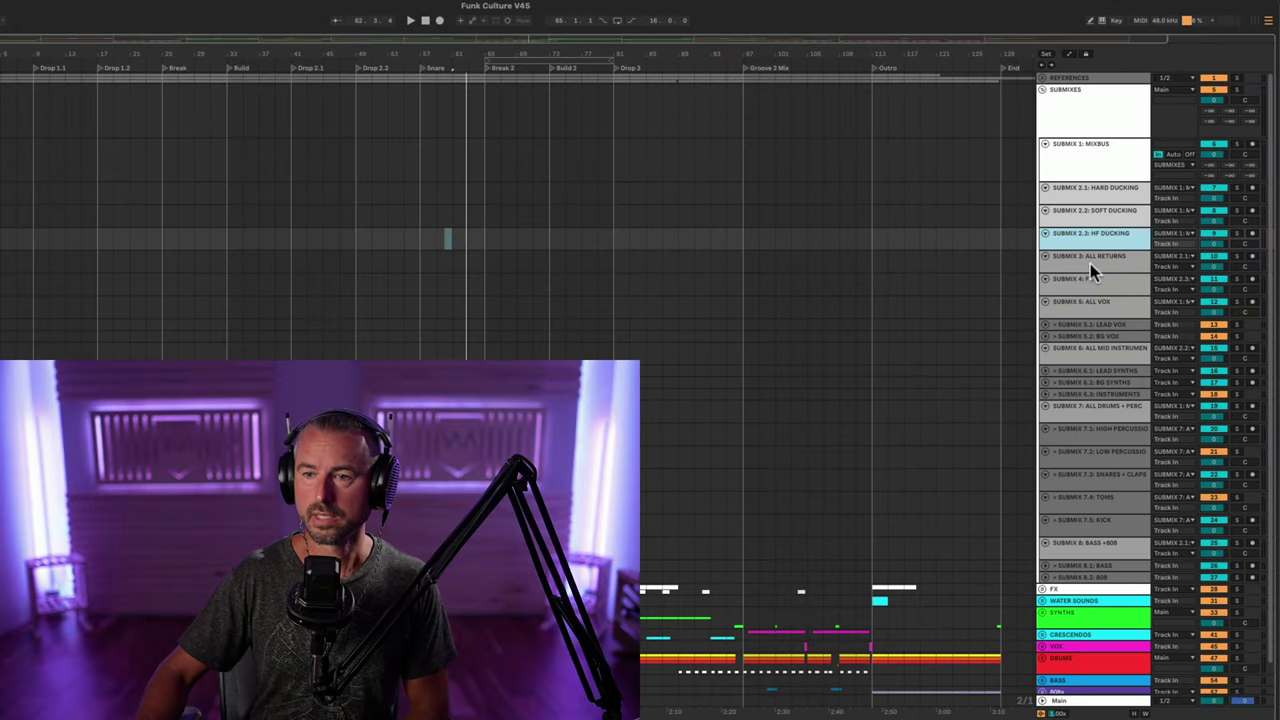
- Show the output routing options of SUBMIX 3: ALL RETURNS, keep its current destination, and select SUBMIX 2.1: HARD DUCKING
click(1091, 259)
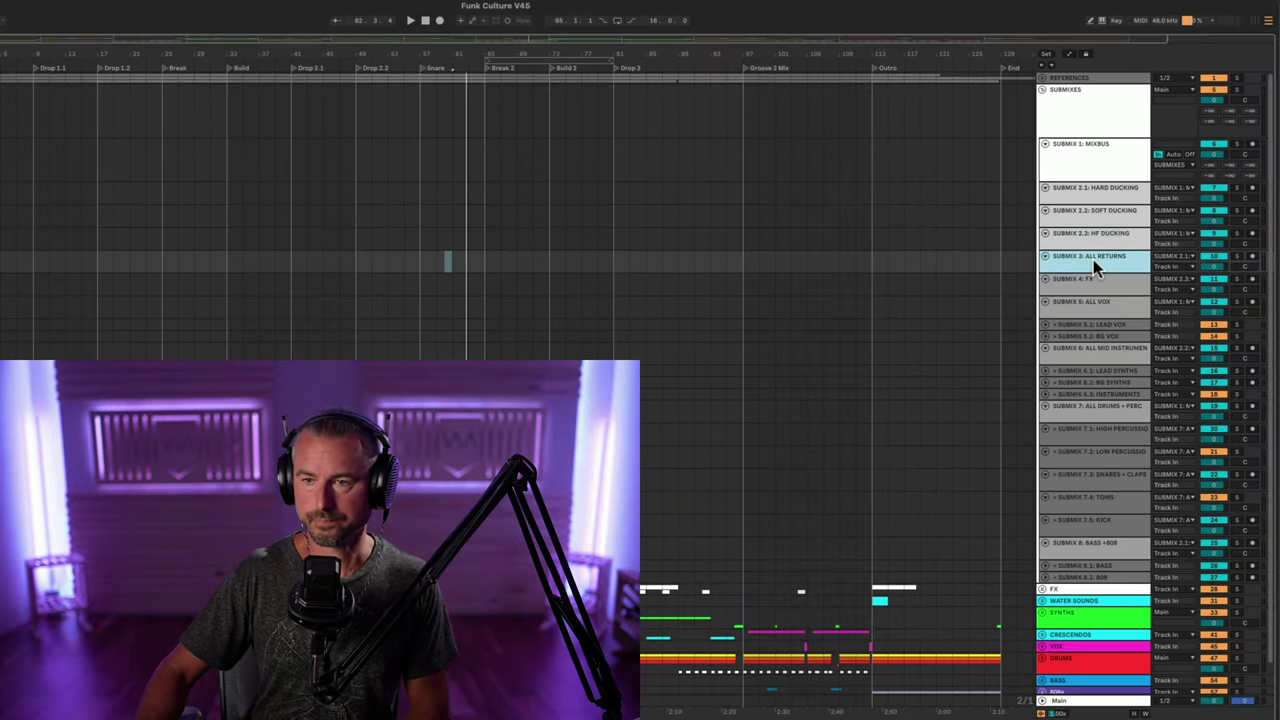
click(1176, 257)
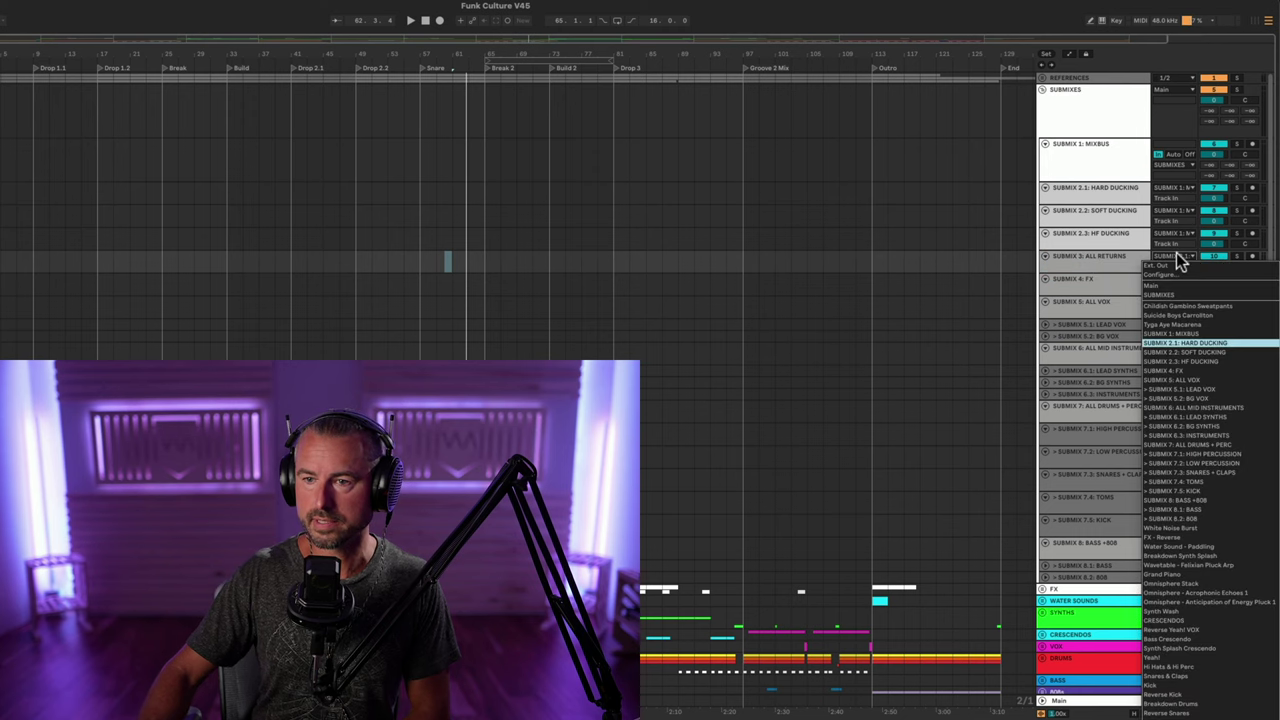
click(1098, 259)
click(1103, 196)
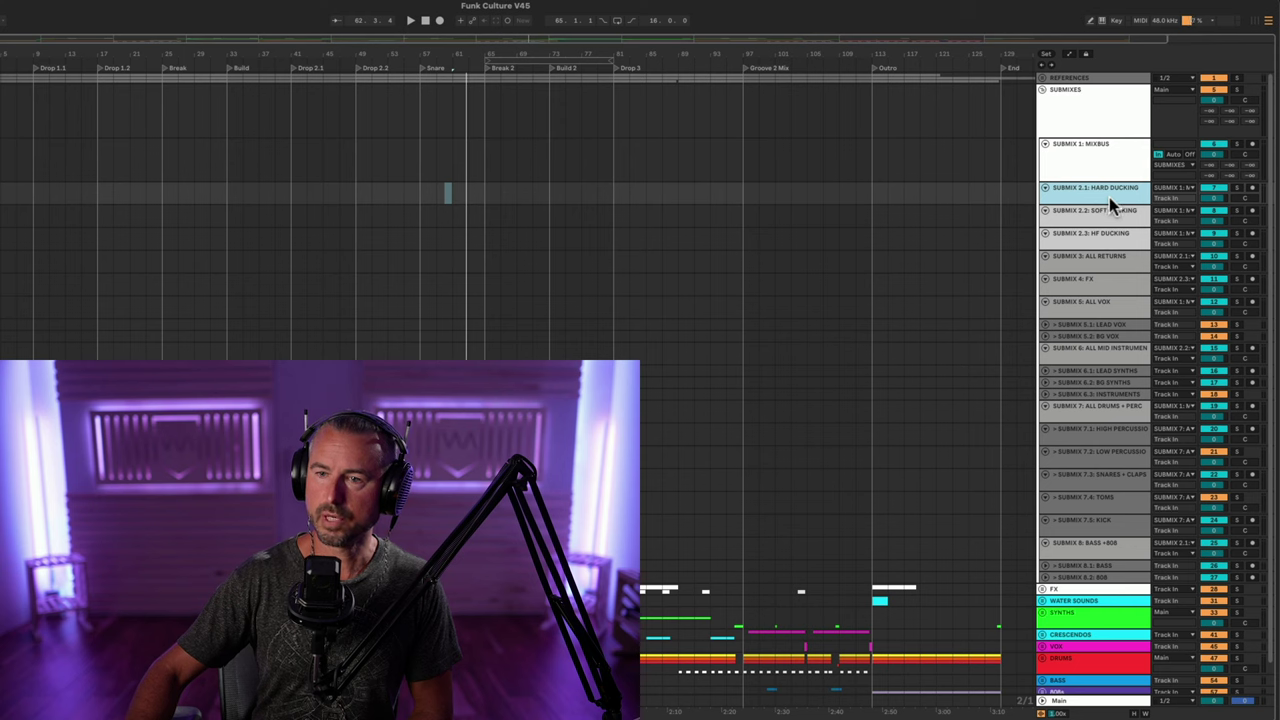
- Select SUBMIX 1: MIXBUS and point out the PreFX and PostFX 3 dB VCA Utility racks
click(1088, 158)
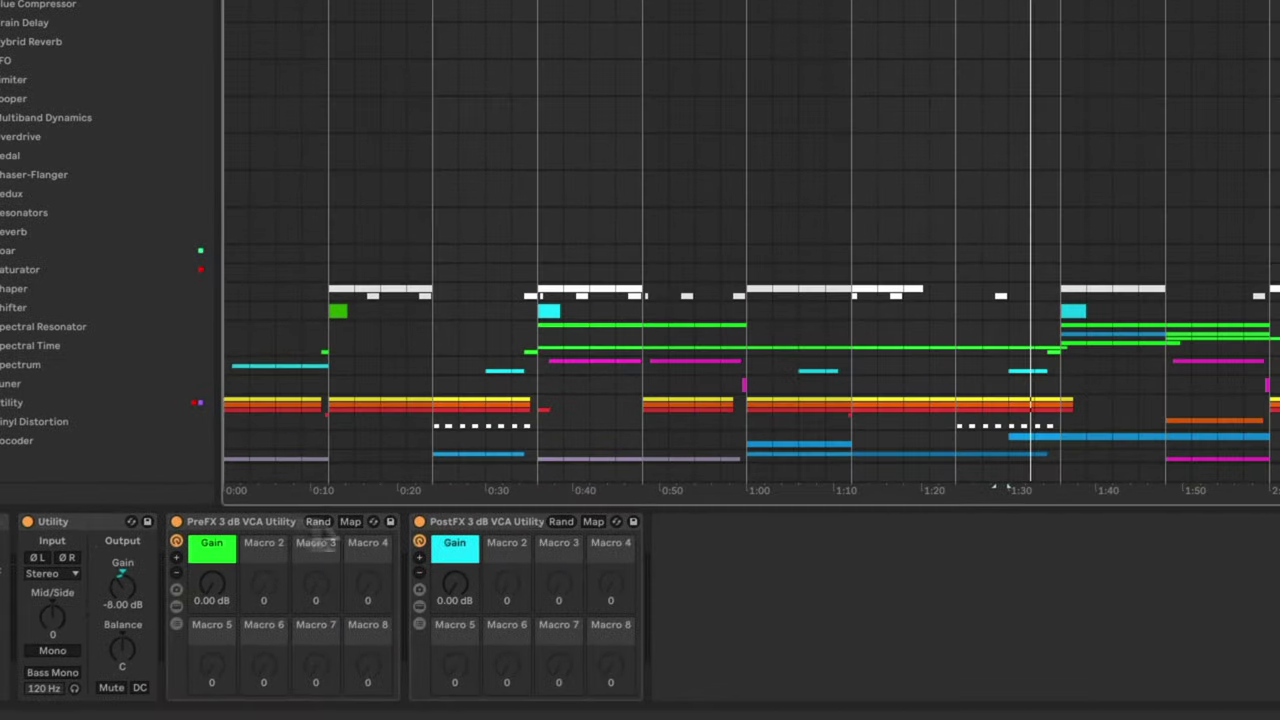
click(257, 521)
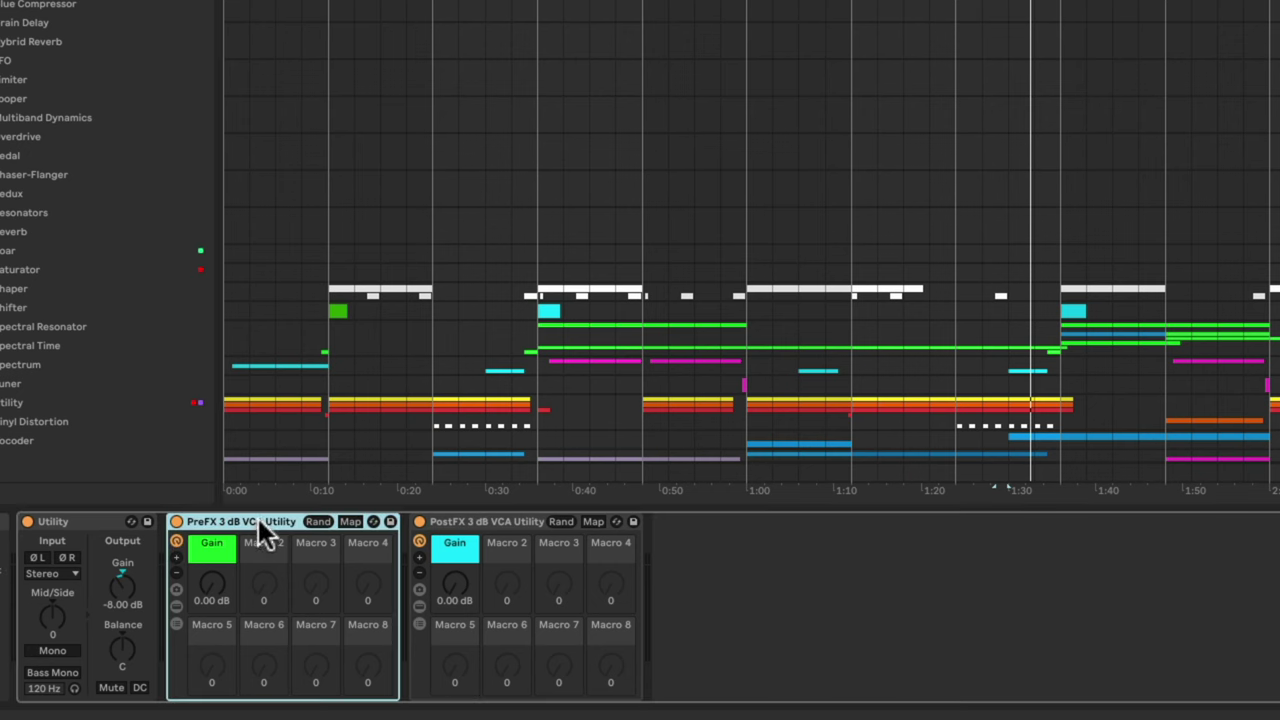
click(503, 522)
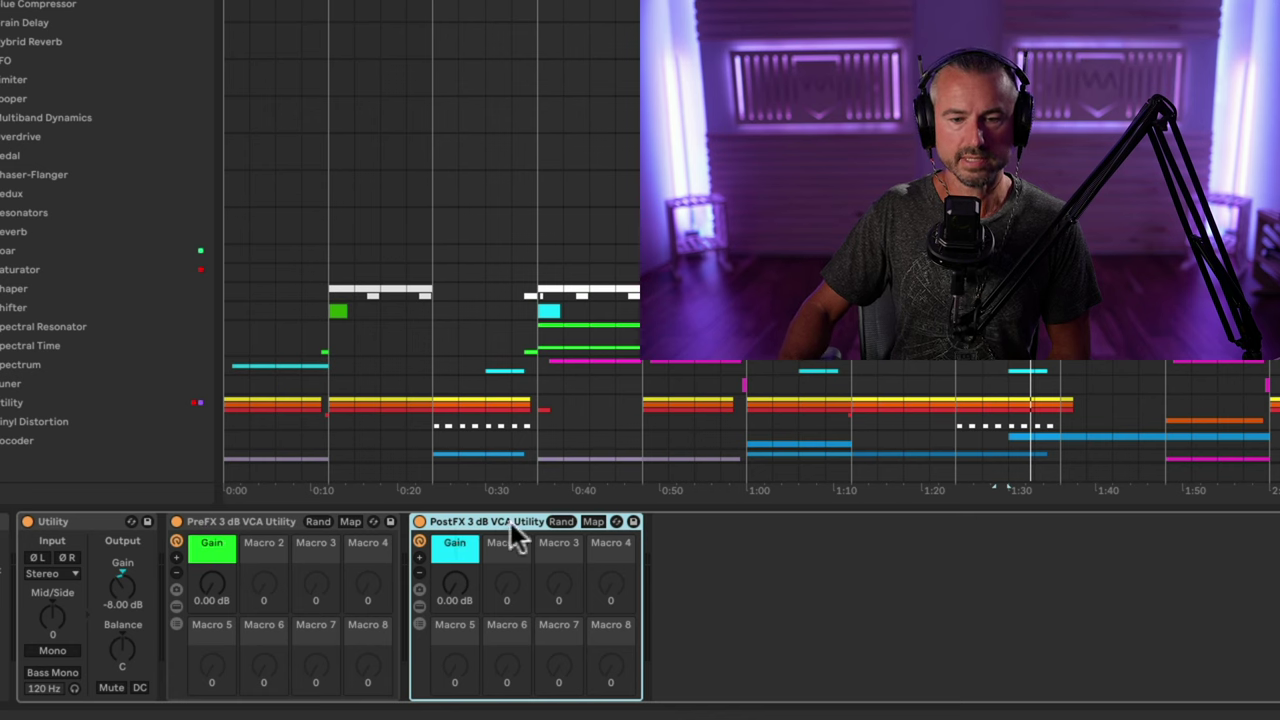
click(277, 521)
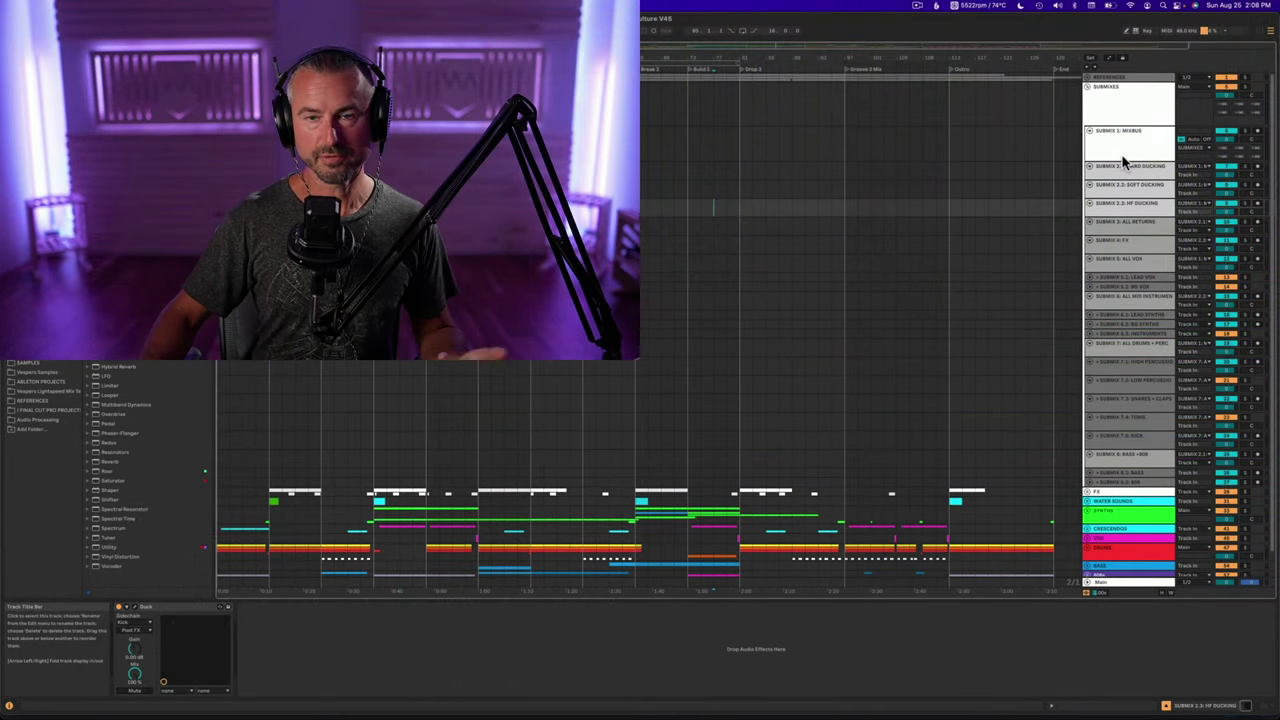
- Collapse the SUBMIXES group and expand the REFERENCES group to show its tracks
click(1112, 79)
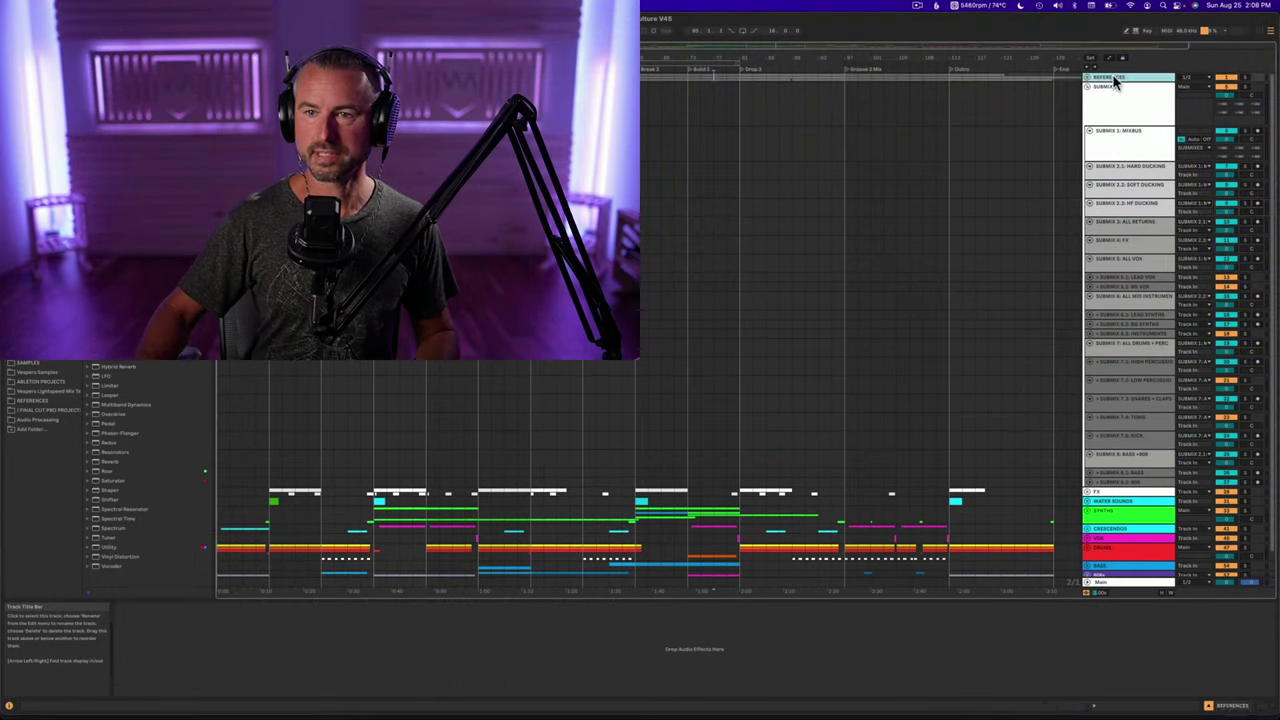
click(1112, 87)
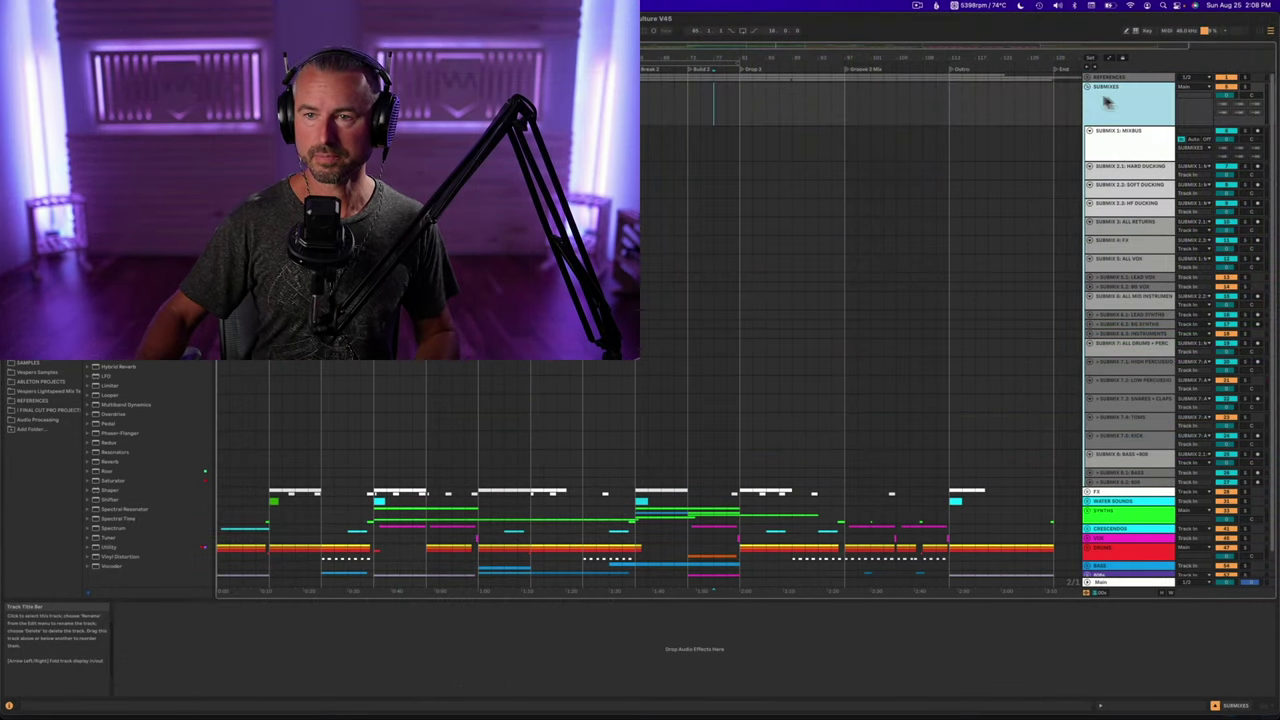
key(Left)
click(1107, 78)
click(1089, 79)
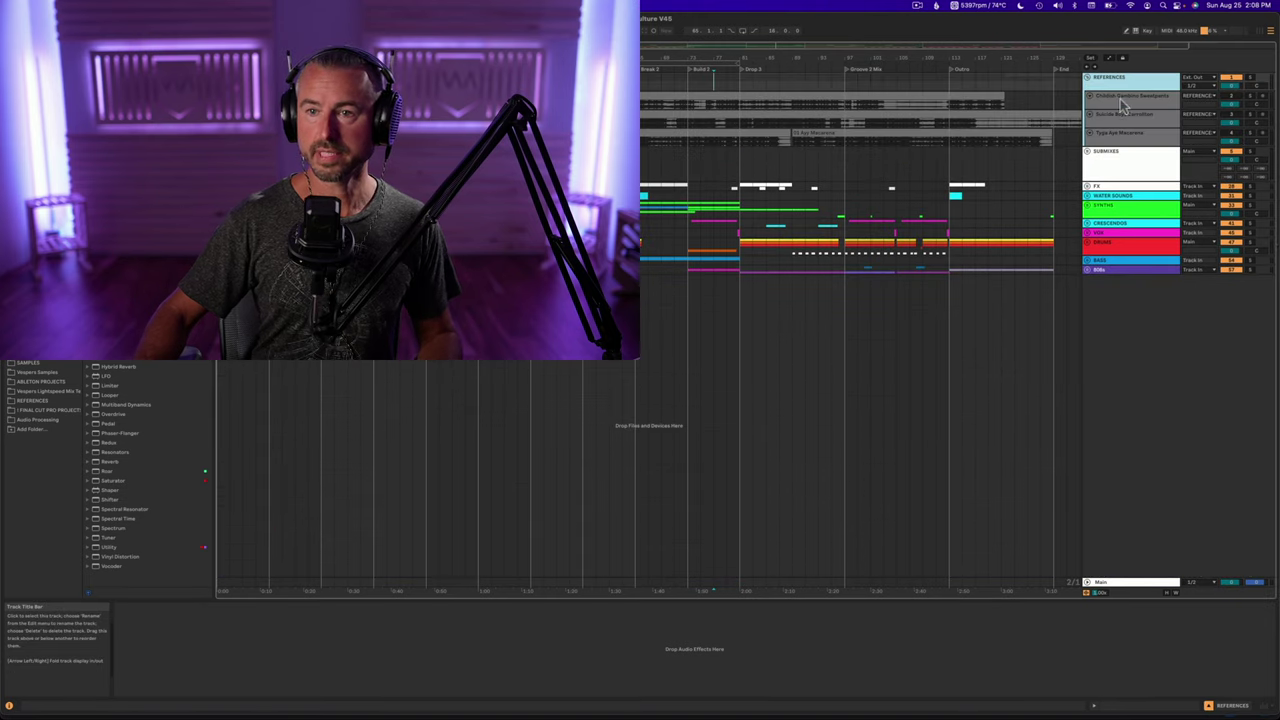
- Review the three tracks in the REFERENCES group and the effect chain on the Main track
click(1120, 97)
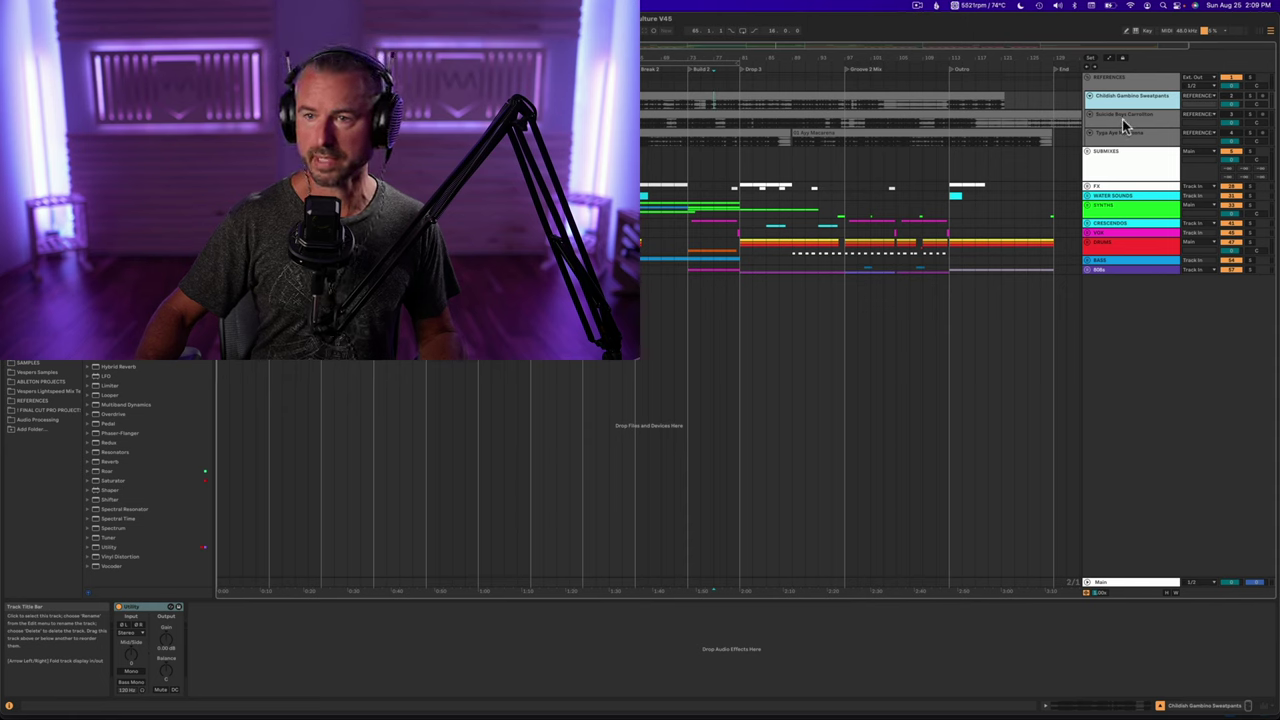
click(1130, 122)
click(1118, 136)
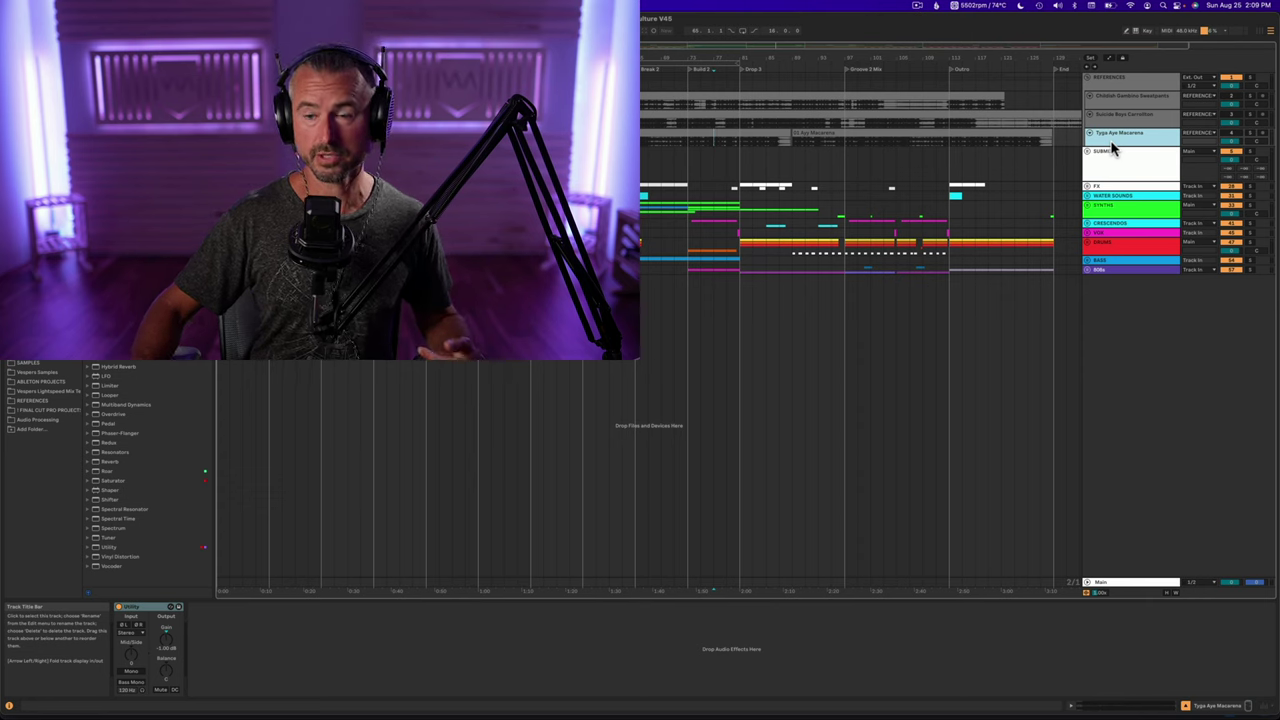
click(1110, 583)
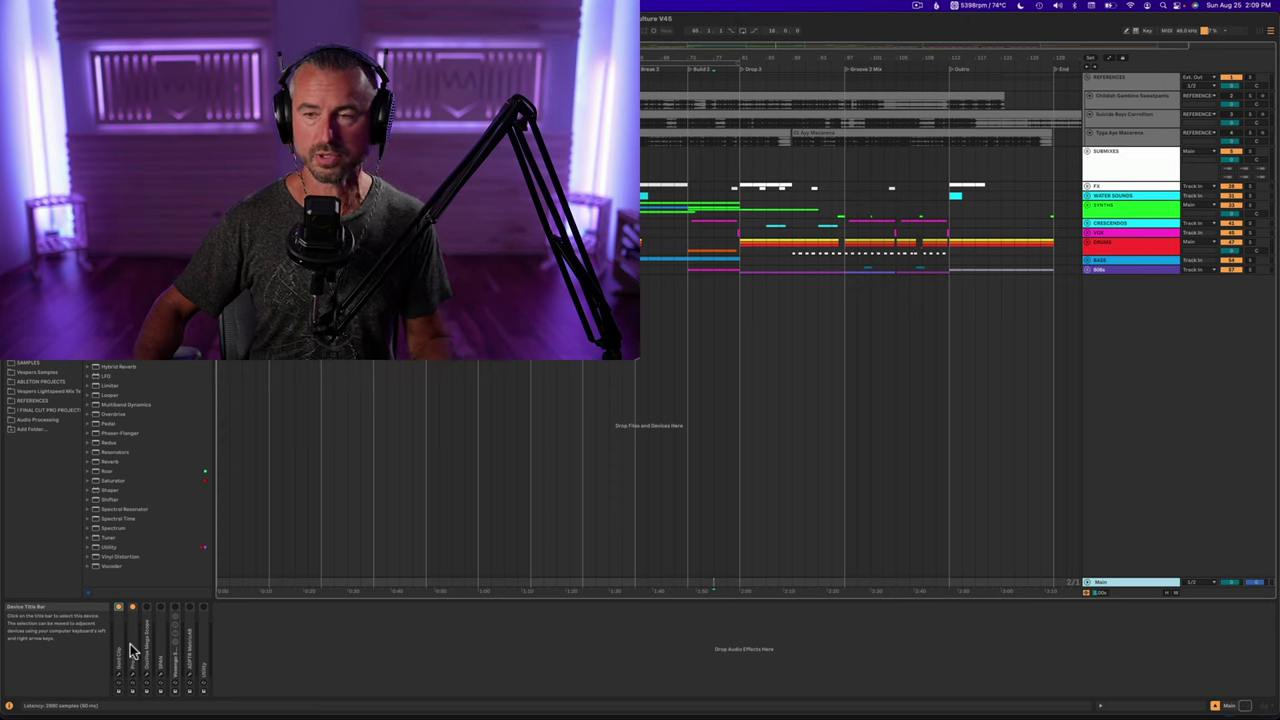
- Show the output options of the REFERENCES group and keep it routed to Ext. Out
click(1133, 87)
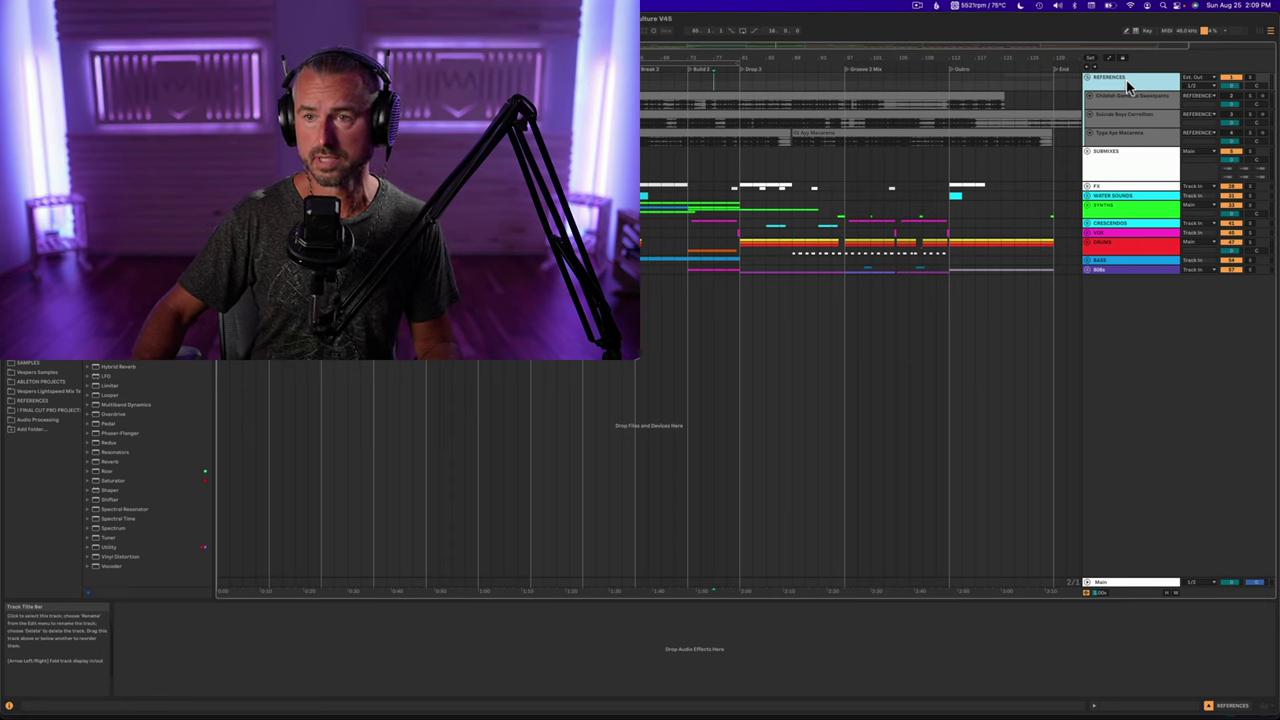
click(1201, 80)
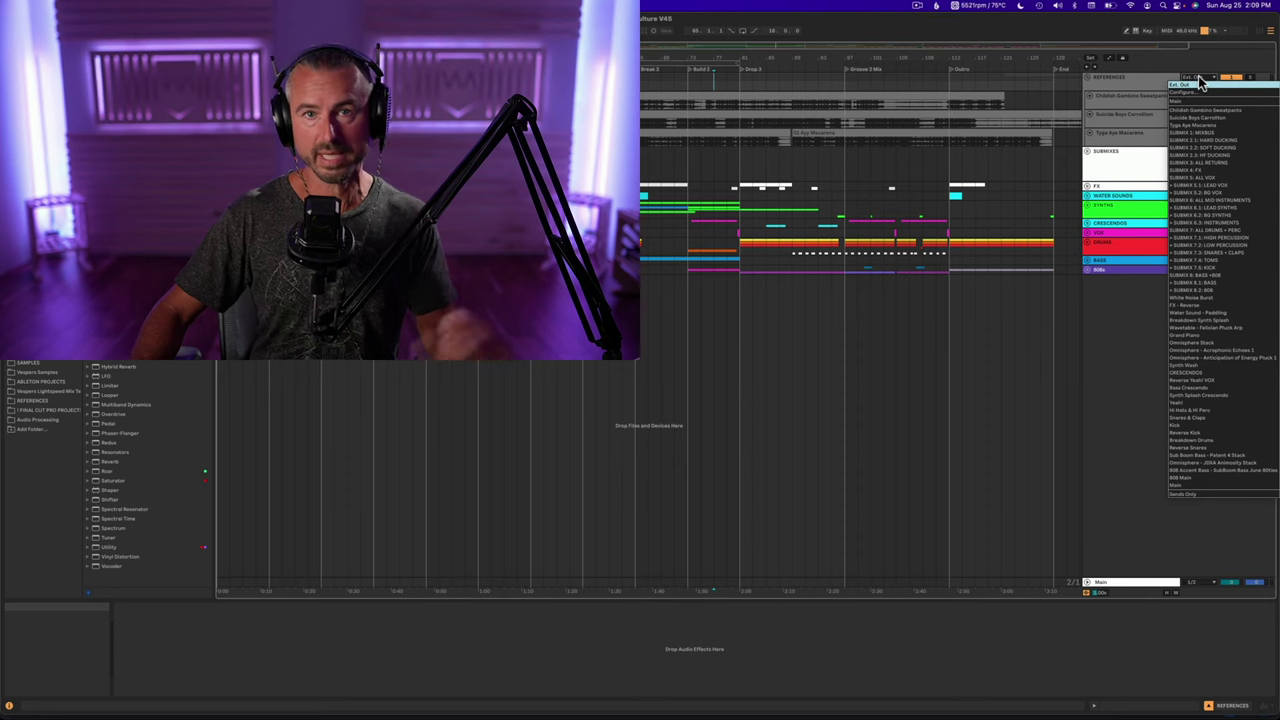
click(1134, 81)
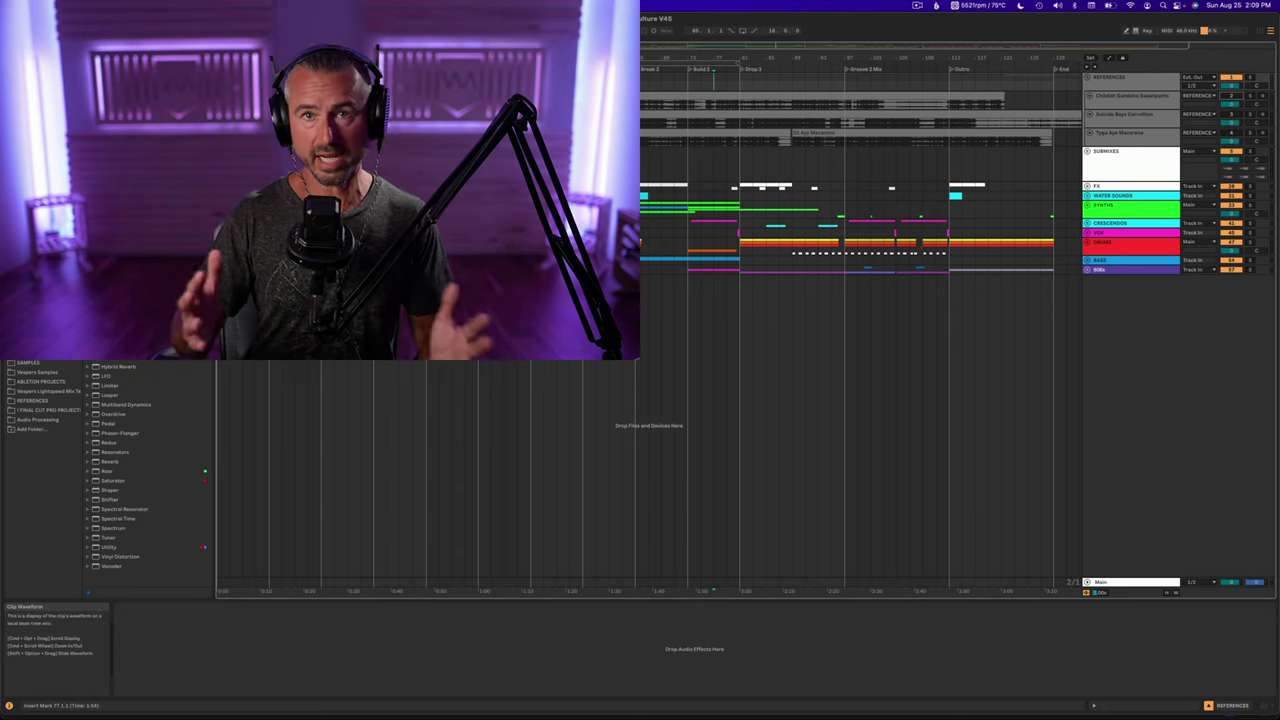
- Point out the solo switch of the Childish Gambino Sweatpants track and step through the three reference tracks
click(1251, 98)
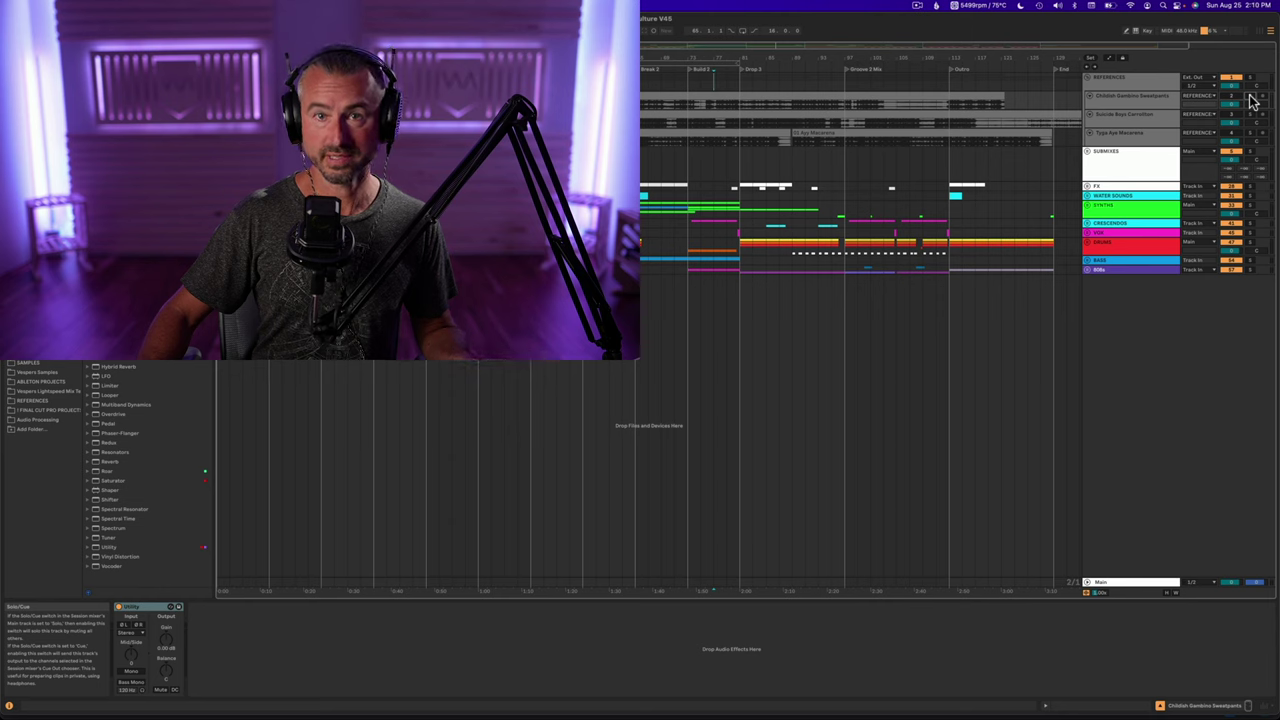
click(1127, 108)
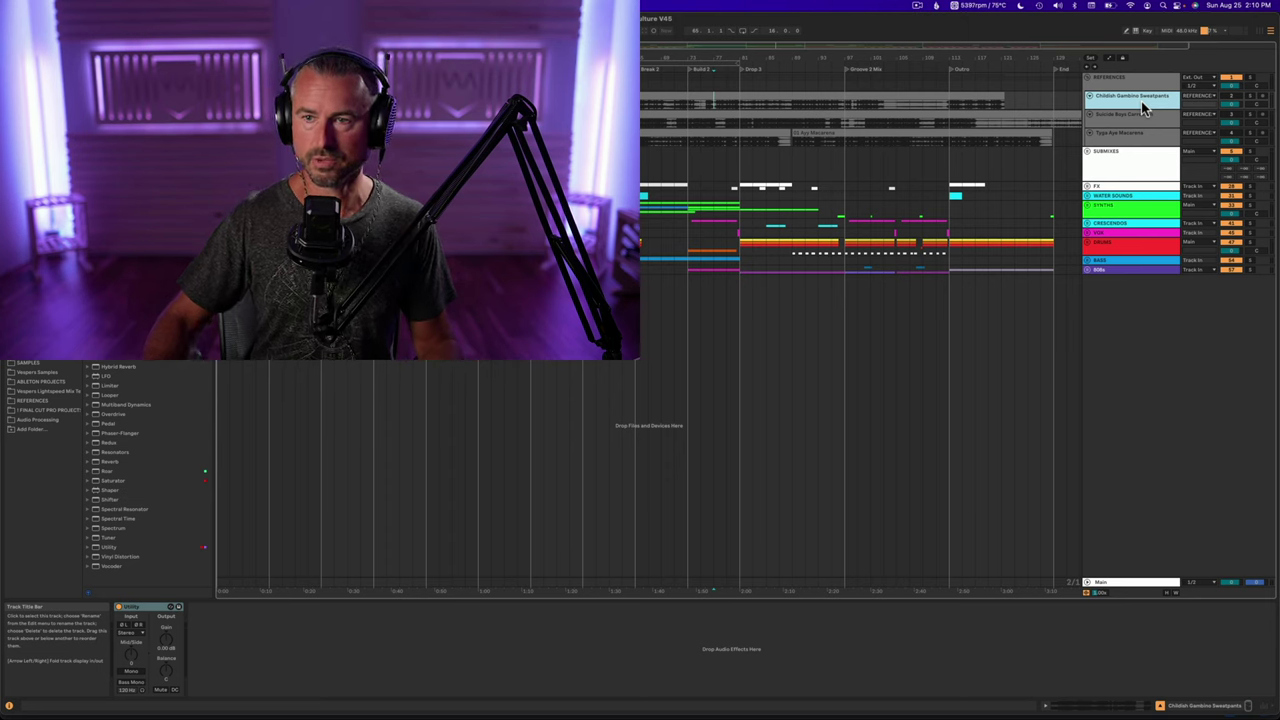
click(1134, 88)
click(1130, 103)
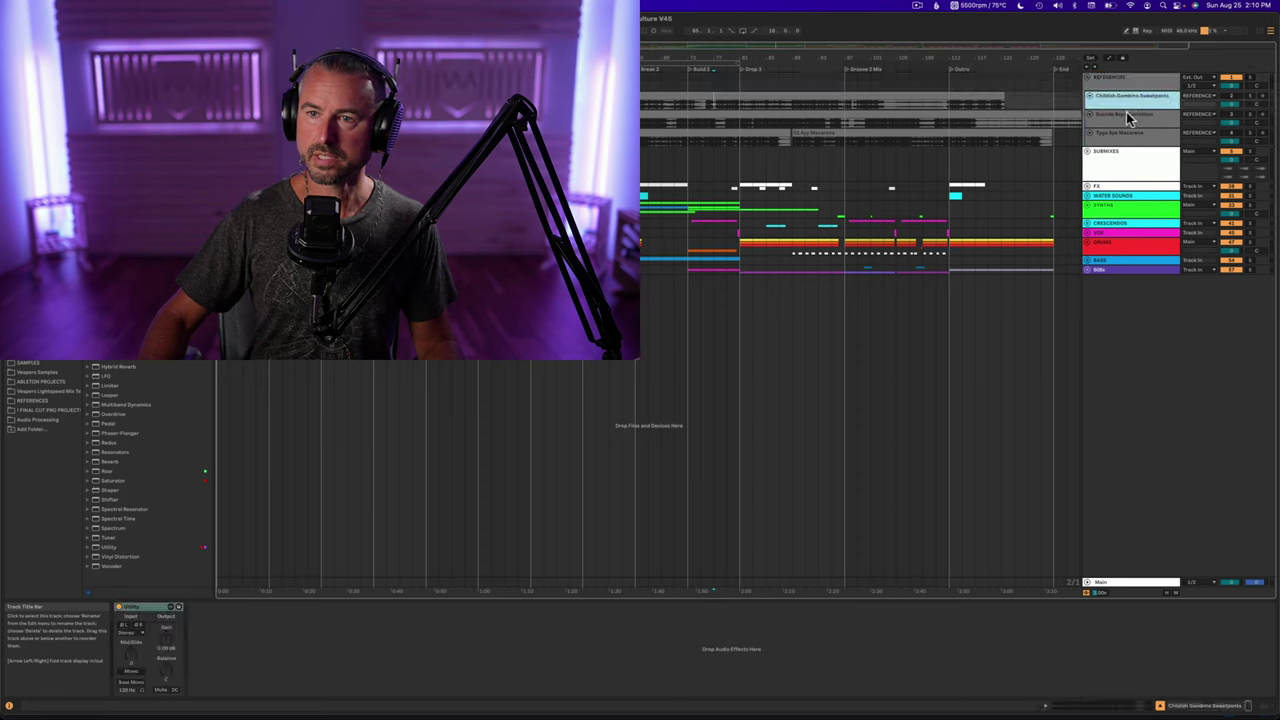
key(Down)
key(Down)
- Collapse the REFERENCES group and select the Main track to show its effect chain
click(1121, 84)
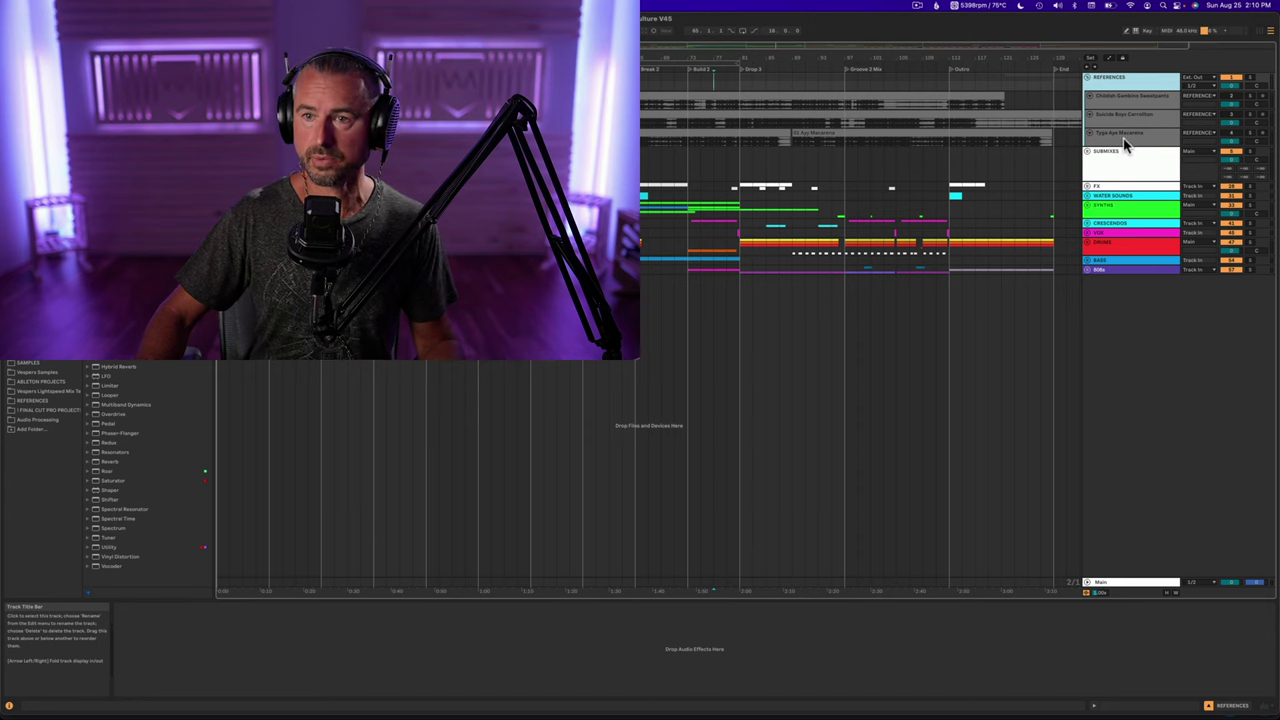
click(1088, 79)
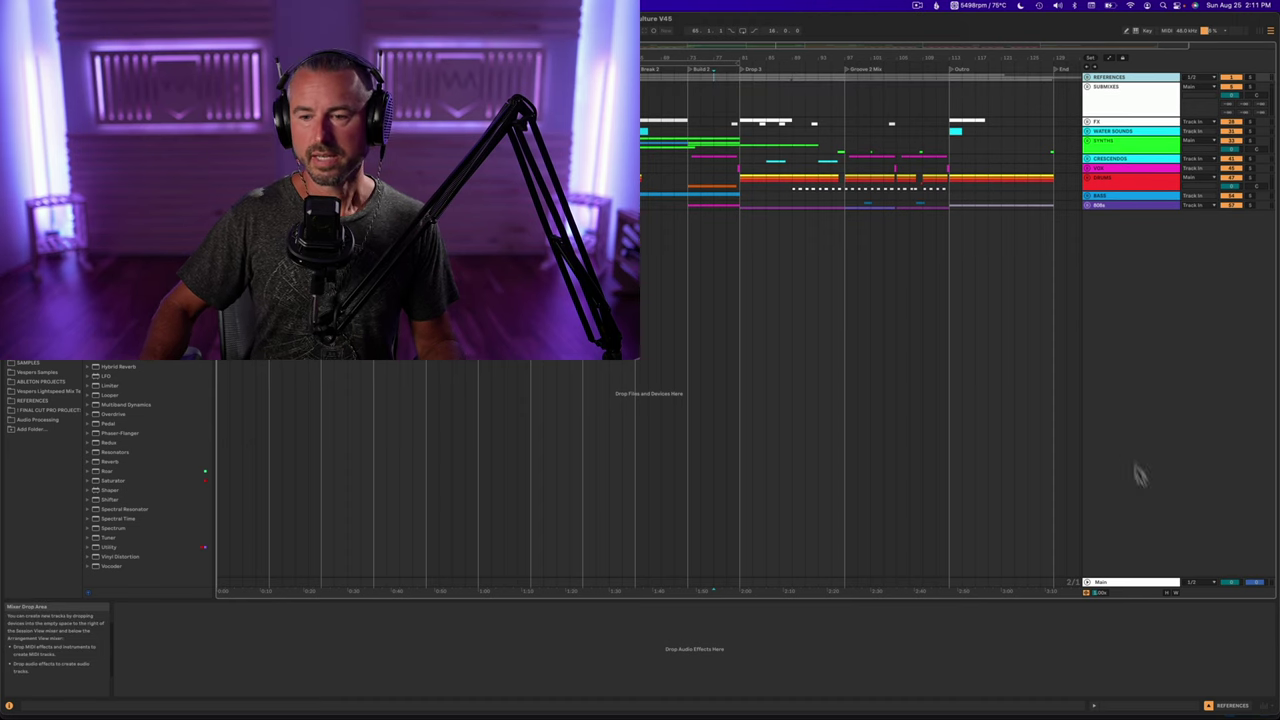
click(1124, 586)
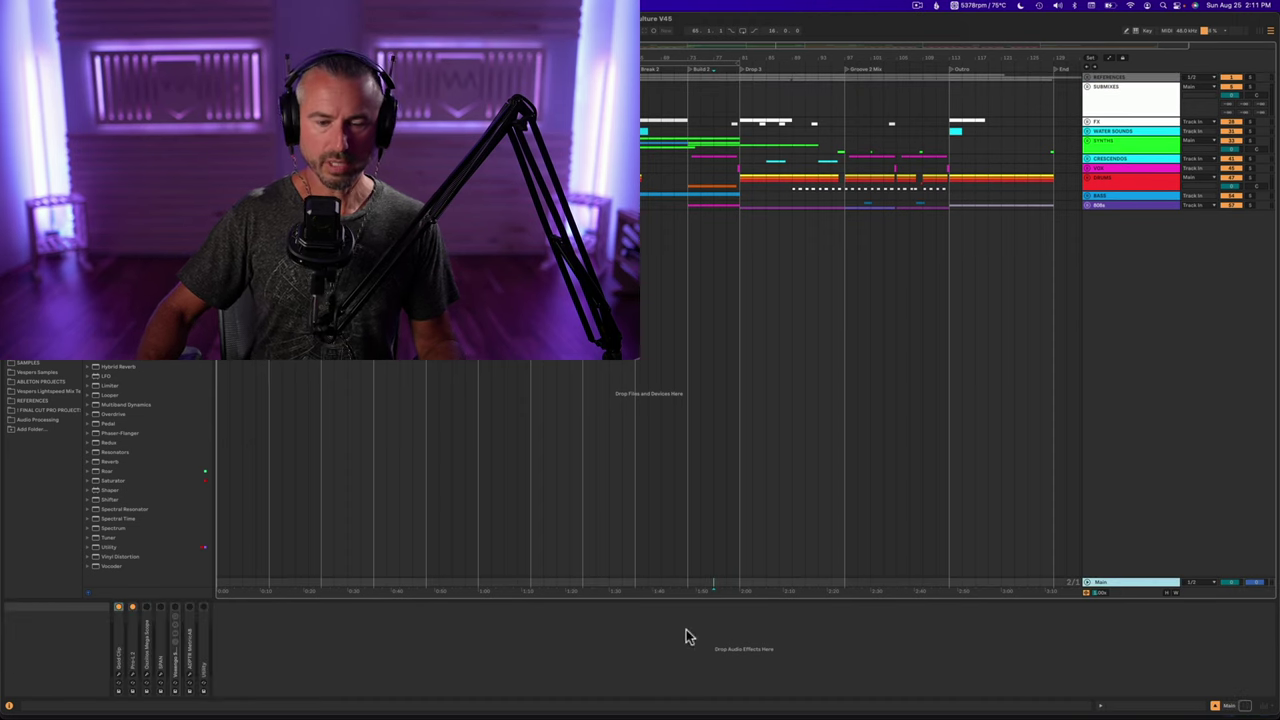